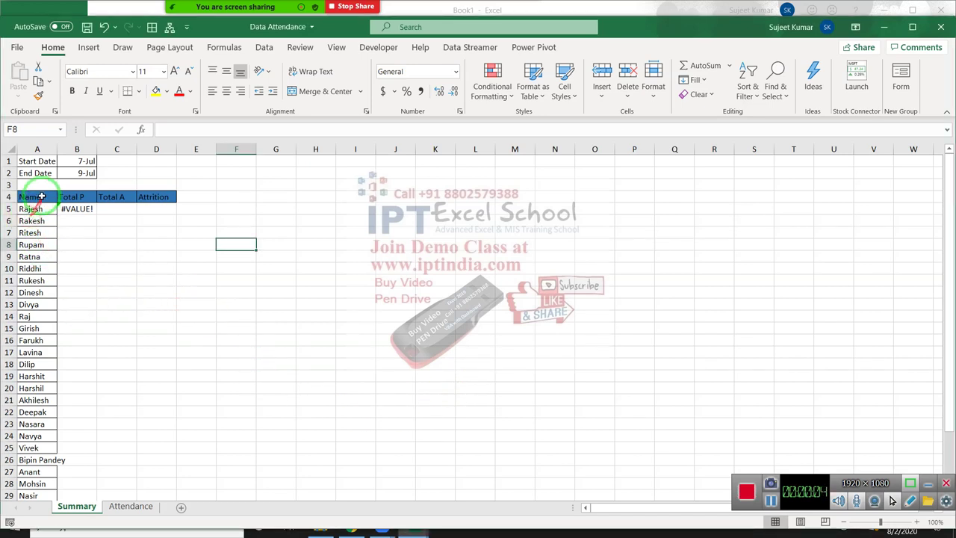
Widen column B slightly on Summary, then bring up the Attendance sheet's daily P/A grid.
{"action": "left_click", "coordinate": [34, 209]}
{"action": "scroll", "coordinate": [118, 350], "scroll_direction": "down", "scroll_amount": 5}
{"action": "scroll", "coordinate": [118, 350], "scroll_direction": "up", "scroll_amount": 5}
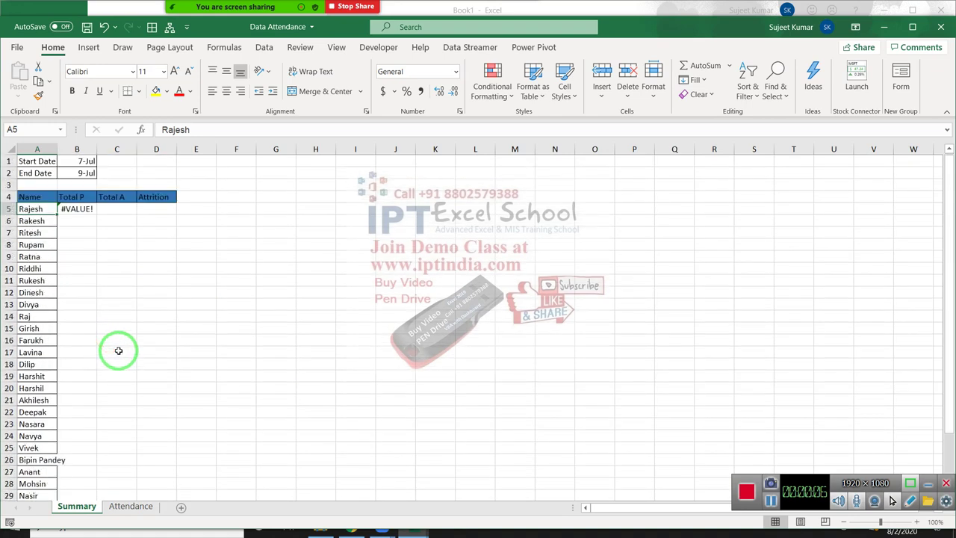
{"action": "left_click_drag", "start_coordinate": [98, 148], "coordinate": [101, 149]}
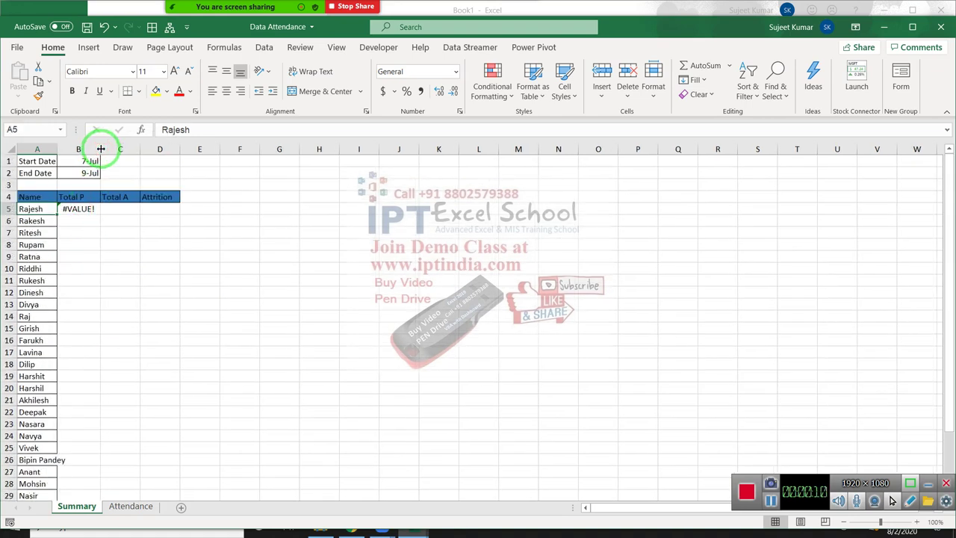
{"action": "left_click_drag", "start_coordinate": [100, 209], "coordinate": [98, 222]}
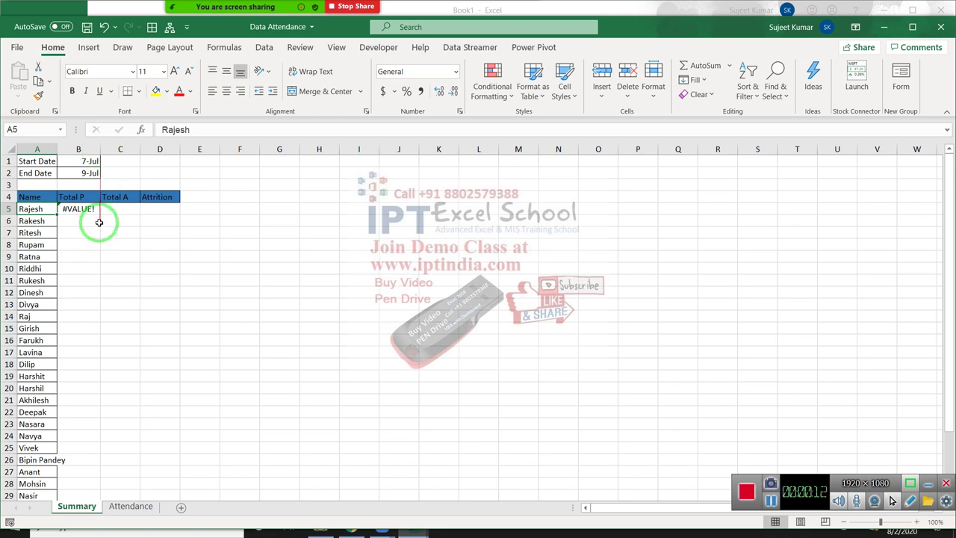
{"action": "left_click", "coordinate": [104, 231]}
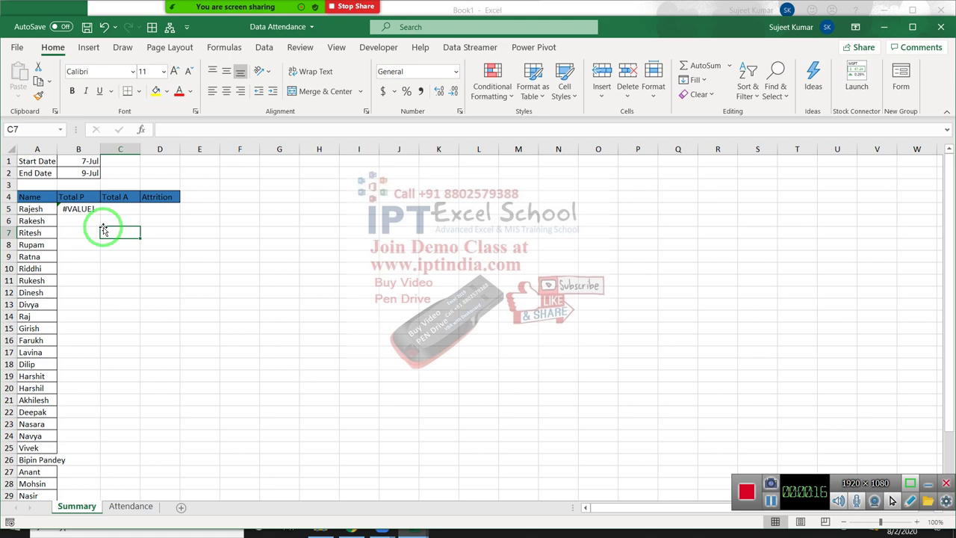
{"action": "left_click_drag", "start_coordinate": [62, 202], "coordinate": [103, 406]}
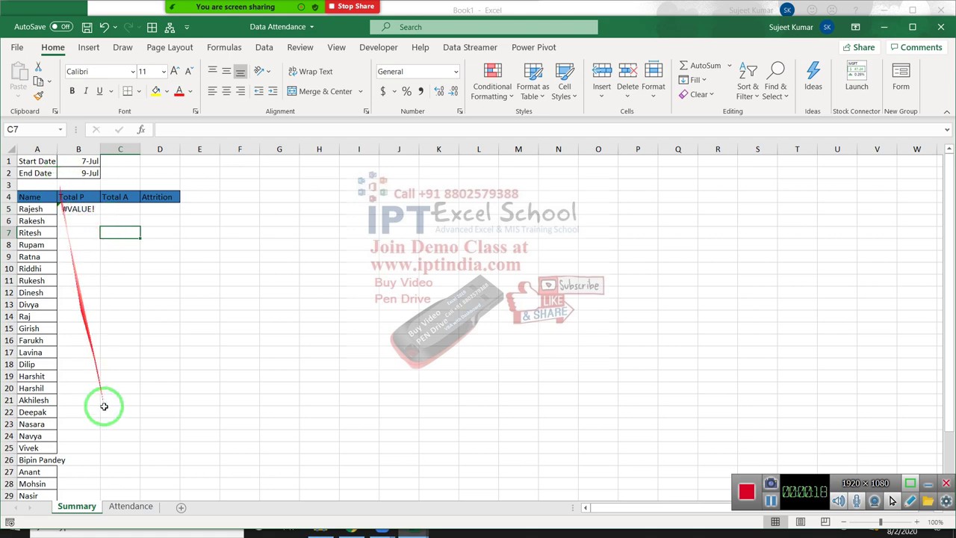
{"action": "left_click", "coordinate": [131, 506]}
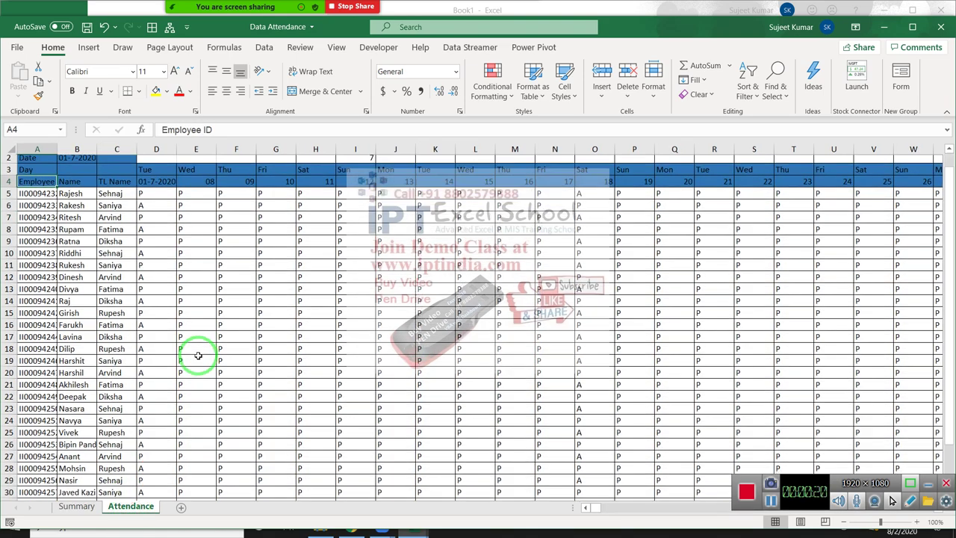
Scroll the Attendance dates from early to late July and back, then return to Summary.
{"action": "scroll", "coordinate": [198, 356], "scroll_direction": "down", "scroll_amount": 11}
{"action": "scroll", "coordinate": [198, 356], "scroll_direction": "up", "scroll_amount": 6}
{"action": "scroll", "coordinate": [198, 356], "scroll_direction": "up", "scroll_amount": 6}
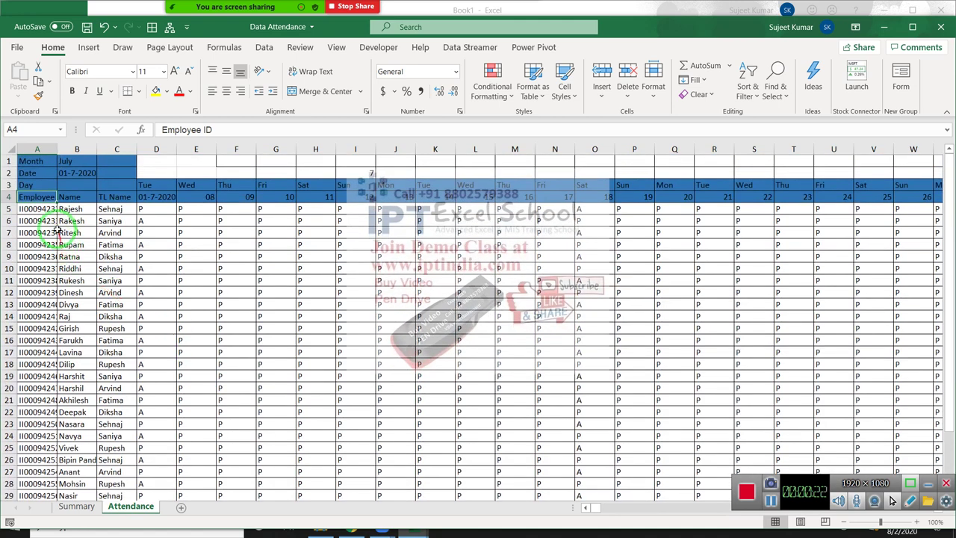
{"action": "left_click", "coordinate": [37, 149]}
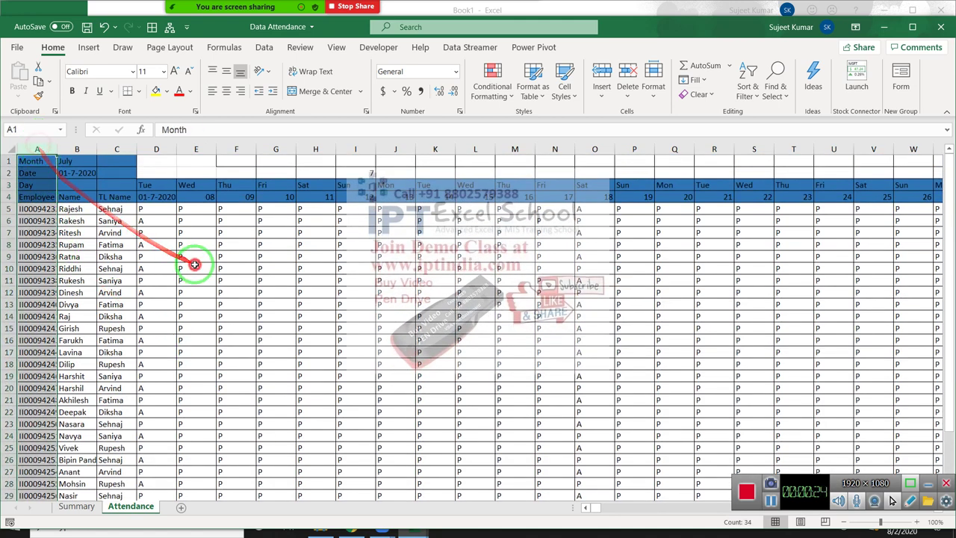
{"action": "left_click", "coordinate": [8, 196]}
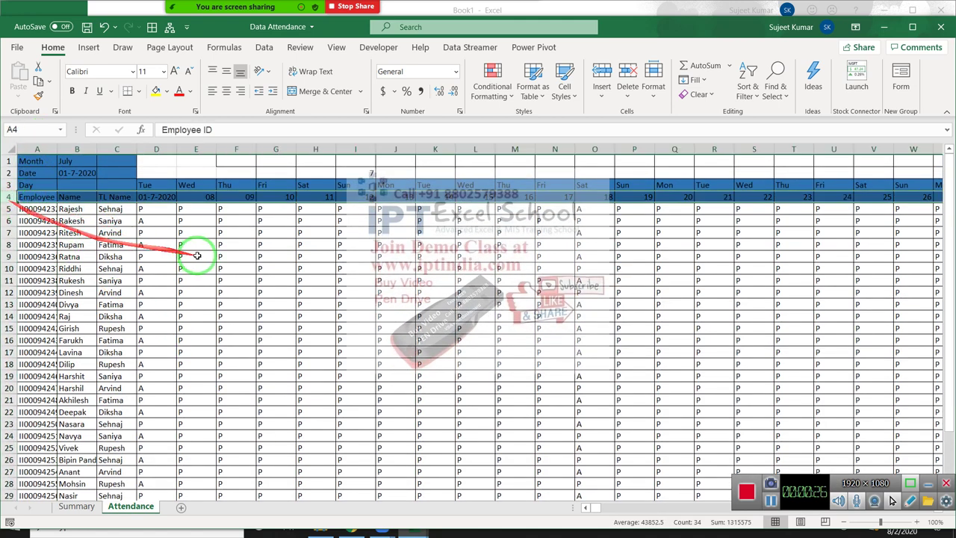
{"action": "left_click_drag", "start_coordinate": [196, 245], "coordinate": [315, 339]}
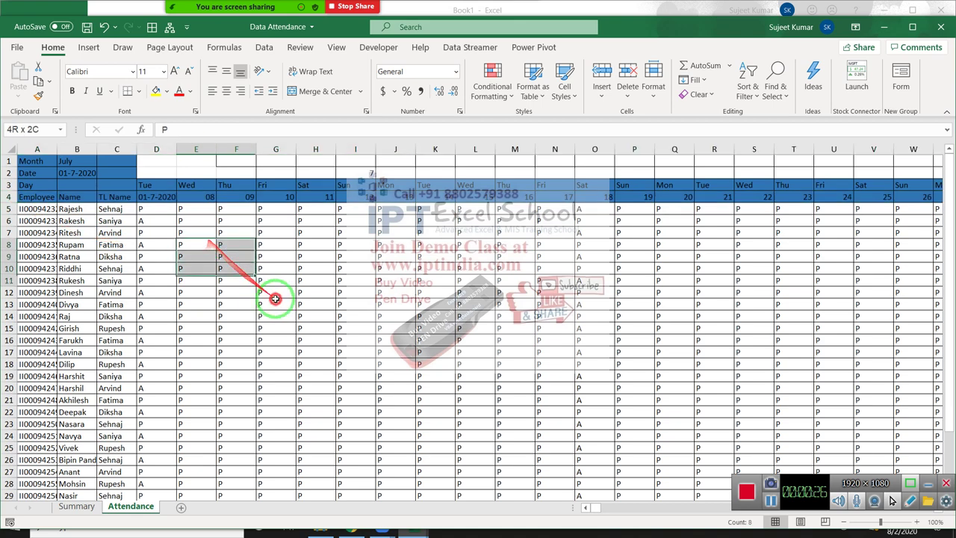
{"action": "left_click", "coordinate": [611, 510]}
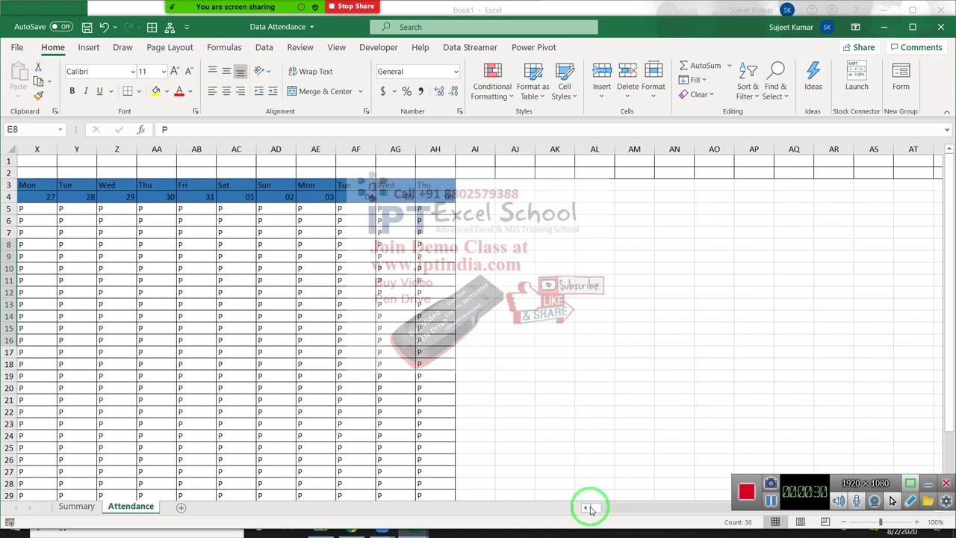
{"action": "left_click", "coordinate": [589, 509]}
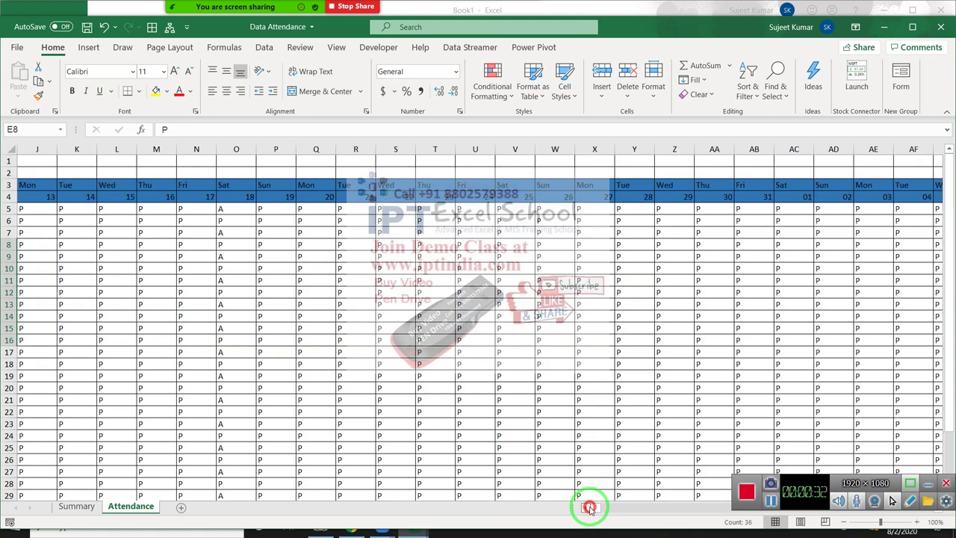
{"action": "left_click", "coordinate": [589, 508]}
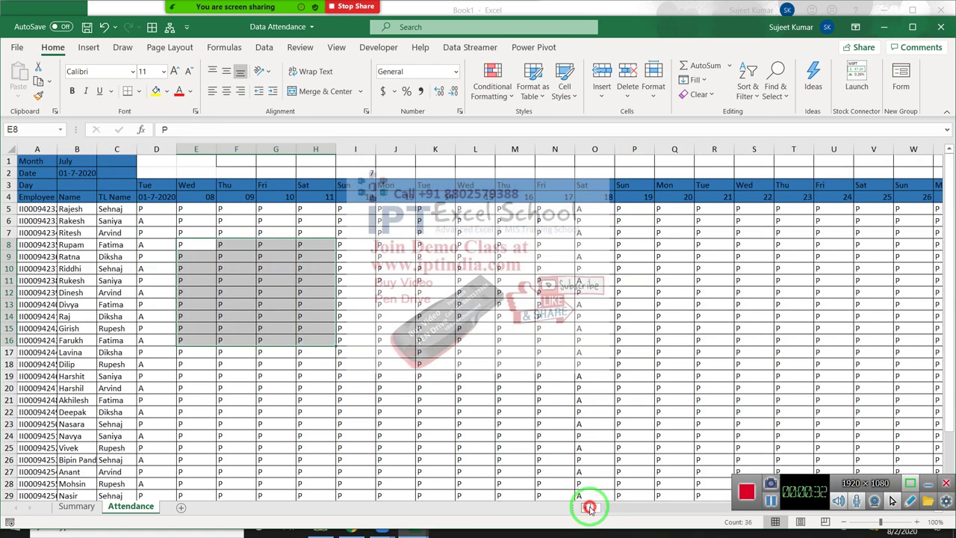
{"action": "left_click", "coordinate": [77, 507]}
Insert a new empty column before the employee names on Summary.
{"action": "left_click", "coordinate": [89, 166]}
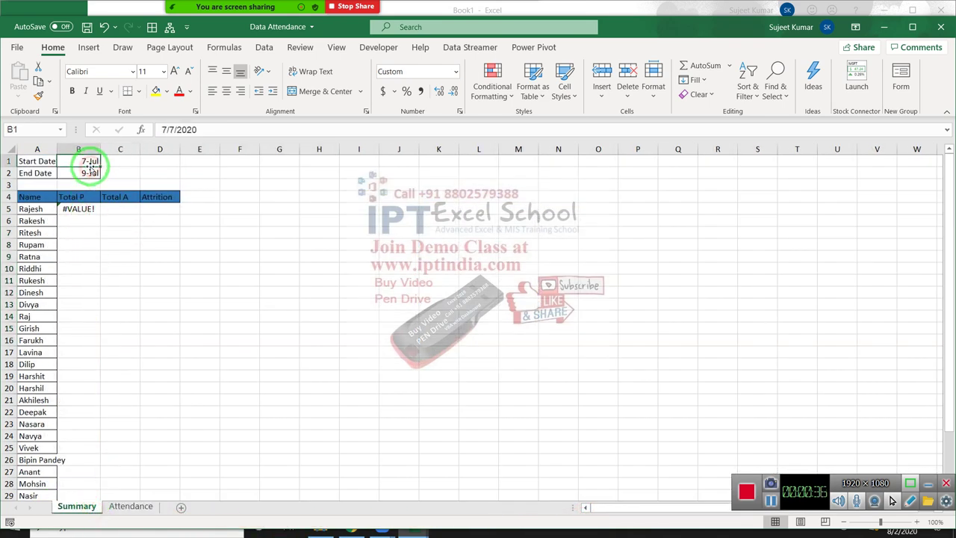
{"action": "left_click", "coordinate": [87, 173]}
{"action": "left_click_drag", "start_coordinate": [30, 198], "coordinate": [27, 327]}
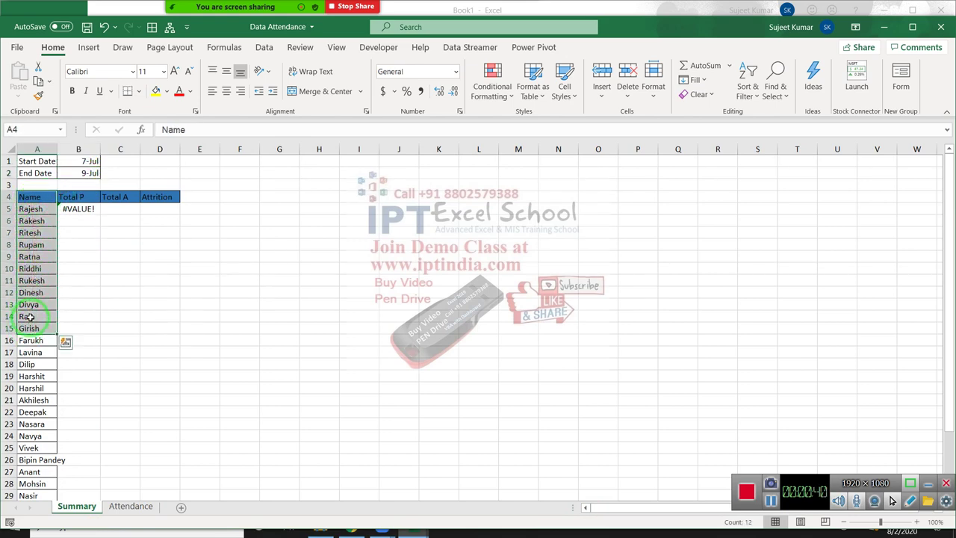
{"action": "left_click_drag", "start_coordinate": [27, 317], "coordinate": [33, 324]}
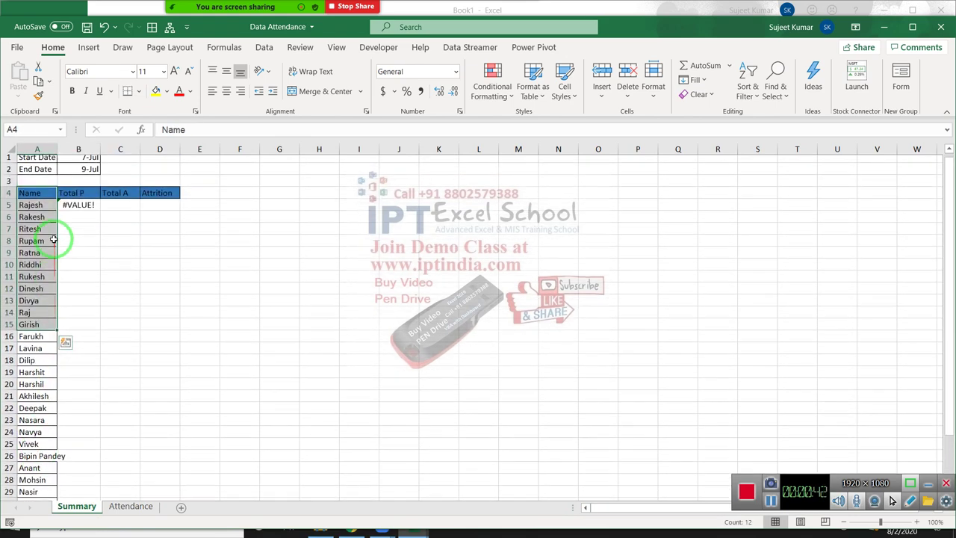
{"action": "left_click", "coordinate": [33, 150]}
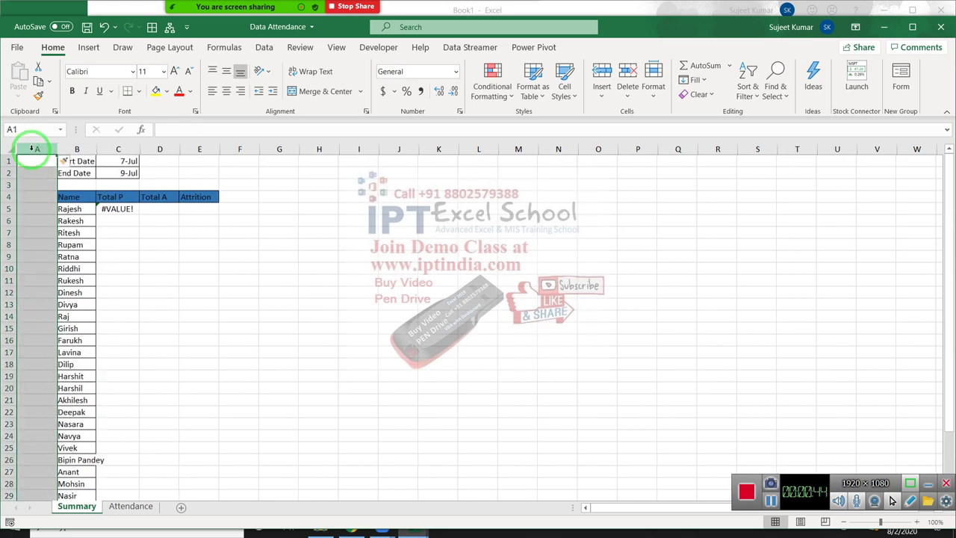
{"action": "key", "text": "ctrl+shift+plus"}
Copy the employee IDs A5:A34 from Attendance and paste them into Summary A5.
{"action": "left_click", "coordinate": [71, 209]}
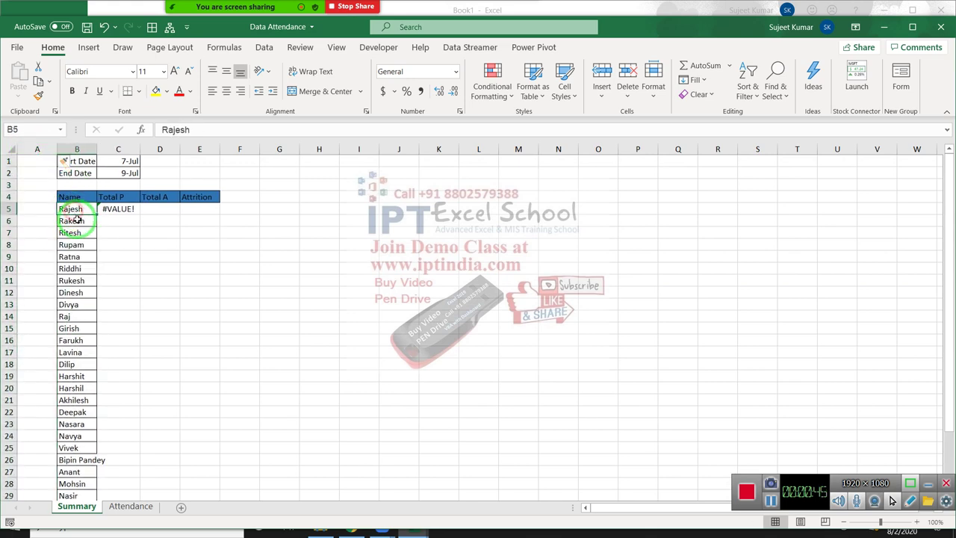
{"action": "left_click", "coordinate": [131, 506]}
{"action": "left_click", "coordinate": [18, 198]}
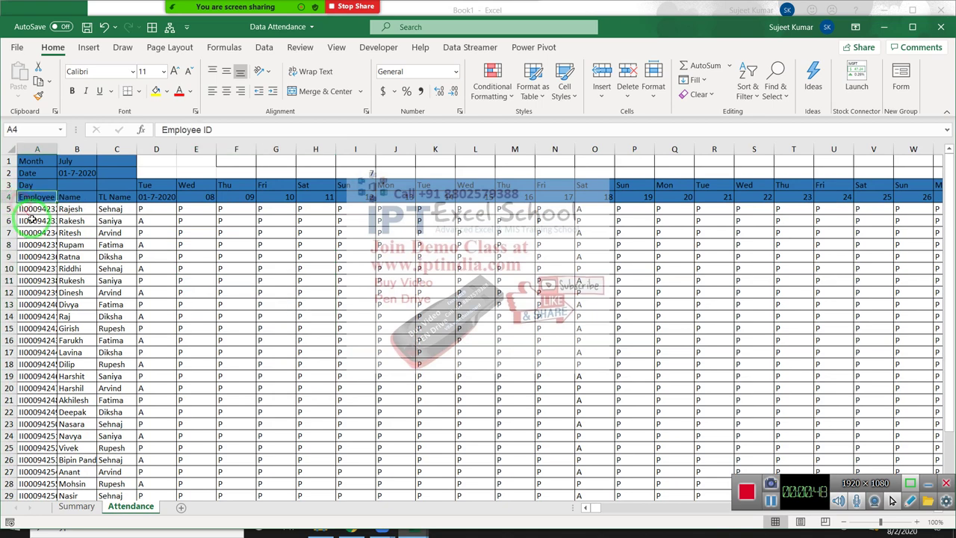
{"action": "left_click", "coordinate": [30, 209]}
{"action": "scroll", "coordinate": [45, 299], "scroll_direction": "down", "scroll_amount": 5}
{"action": "scroll", "coordinate": [48, 360], "scroll_direction": "down", "scroll_amount": 5}
{"action": "scroll", "coordinate": [48, 360], "scroll_direction": "up", "scroll_amount": 4}
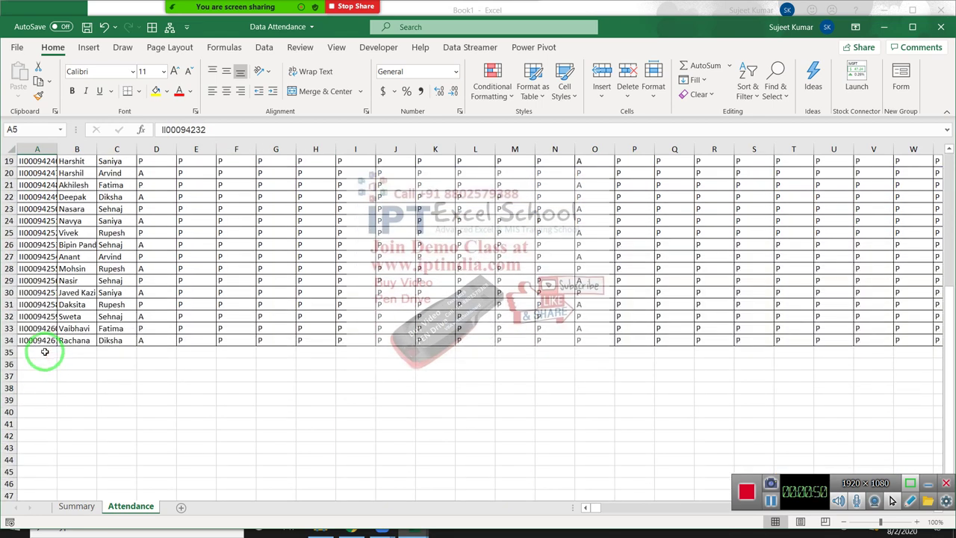
{"action": "left_click", "coordinate": [42, 341], "text": "shift"}
{"action": "key", "text": "ctrl+c"}
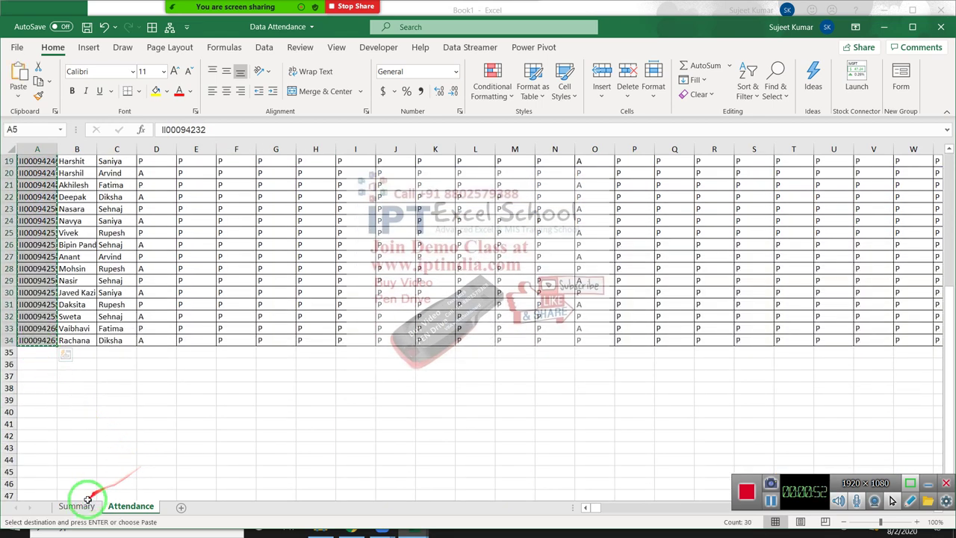
{"action": "left_click", "coordinate": [76, 506]}
{"action": "left_click", "coordinate": [22, 208]}
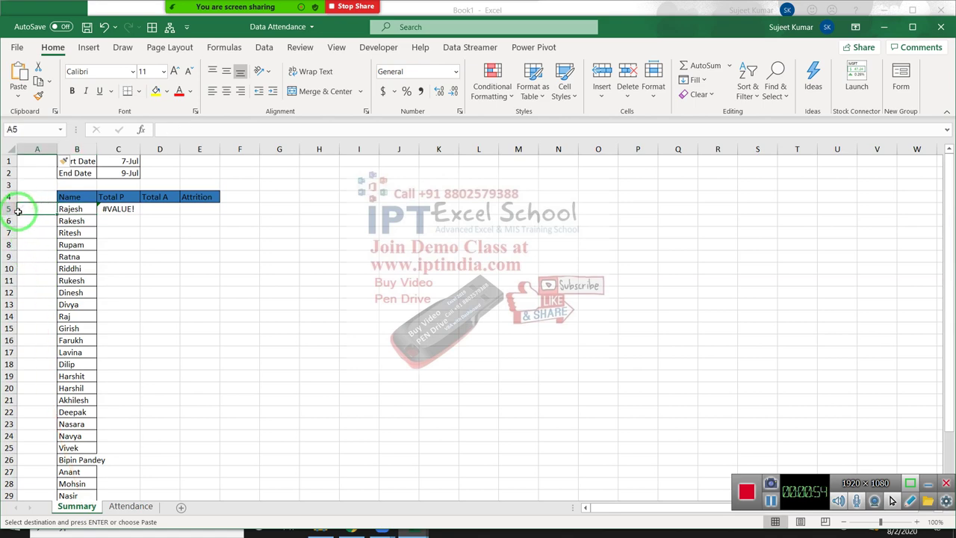
{"action": "key", "text": "ctrl+v"}
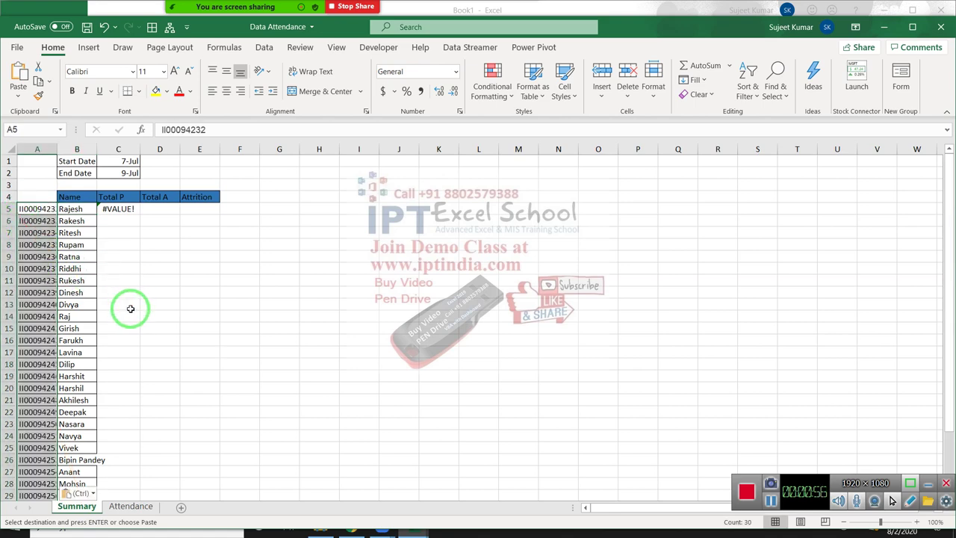
Clear the pending copy on Attendance and return to the Summary sheet.
{"action": "left_click", "coordinate": [124, 507]}
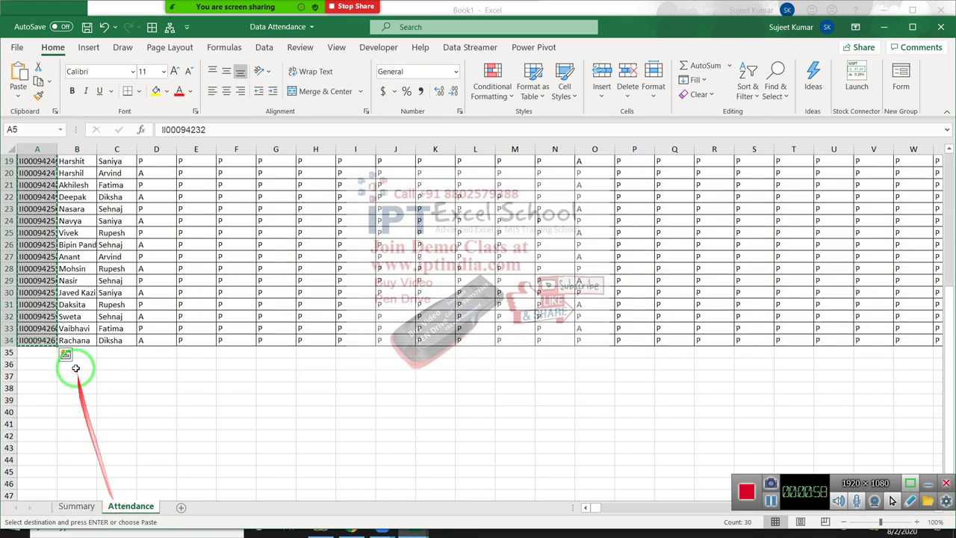
{"action": "scroll", "coordinate": [76, 368], "scroll_direction": "up", "scroll_amount": 4}
{"action": "scroll", "coordinate": [75, 366], "scroll_direction": "up", "scroll_amount": 2}
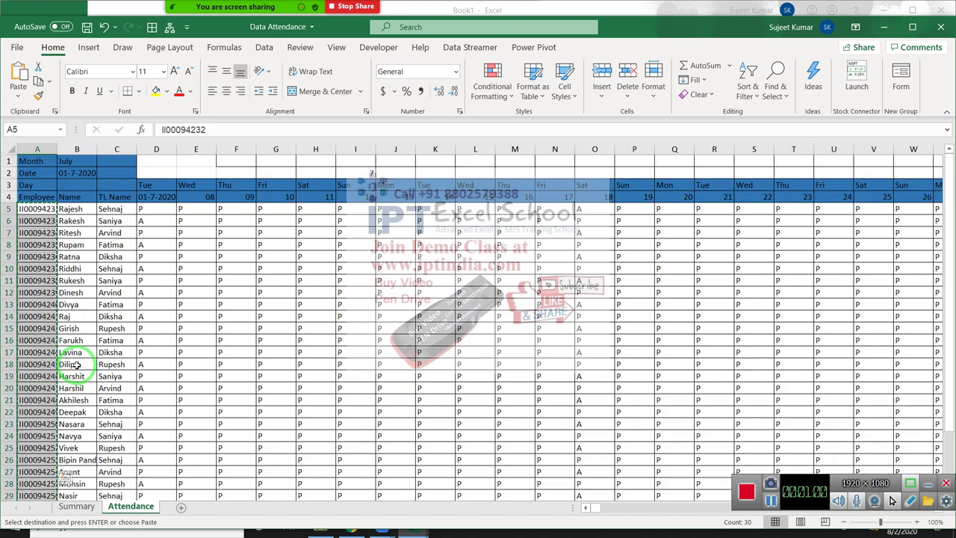
{"action": "key", "text": "Escape"}
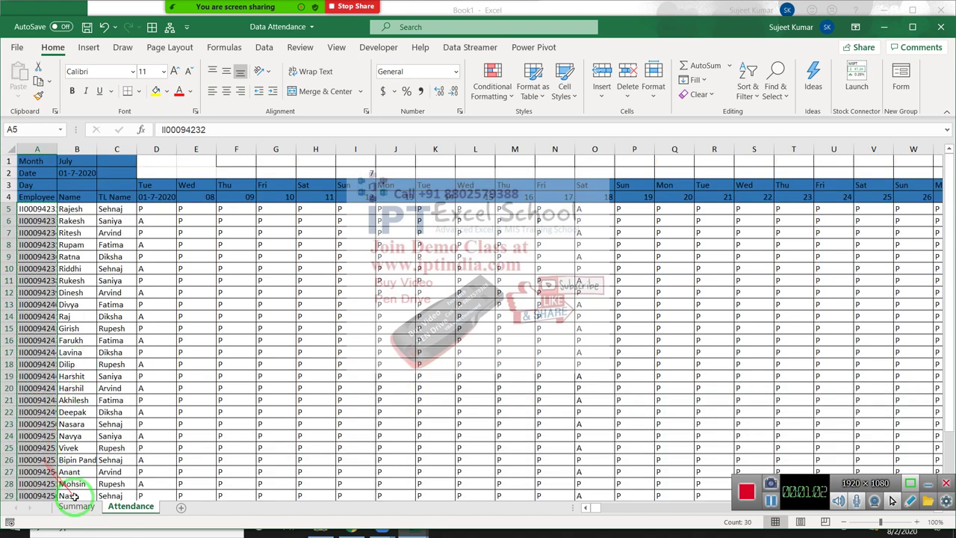
{"action": "left_click", "coordinate": [76, 507]}
Inspect the start/end dates and Rajesh's Total P formula, glancing at the Attendance sheet.
{"action": "left_click", "coordinate": [124, 166]}
{"action": "left_click_drag", "start_coordinate": [124, 168], "coordinate": [124, 175]}
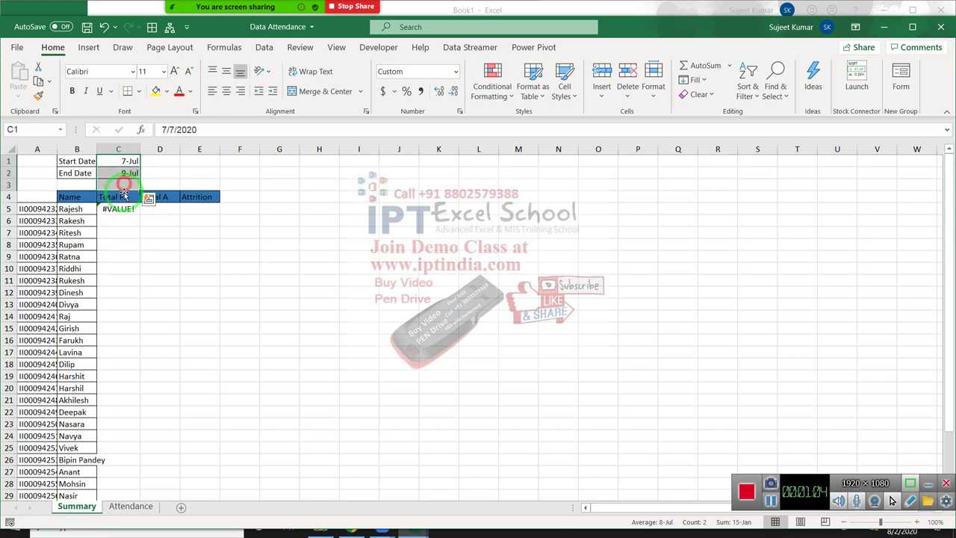
{"action": "left_click", "coordinate": [119, 199]}
{"action": "left_click", "coordinate": [120, 210]}
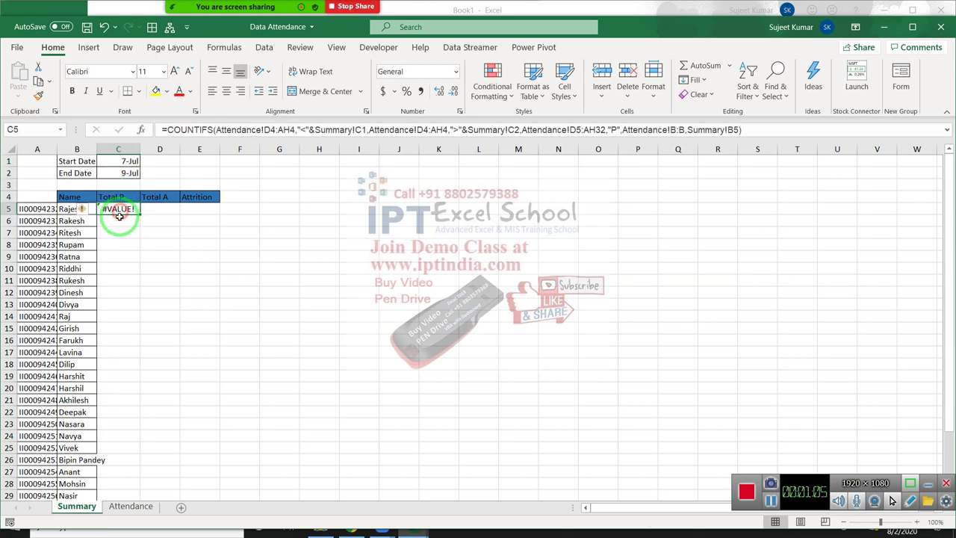
{"action": "left_click", "coordinate": [164, 212]}
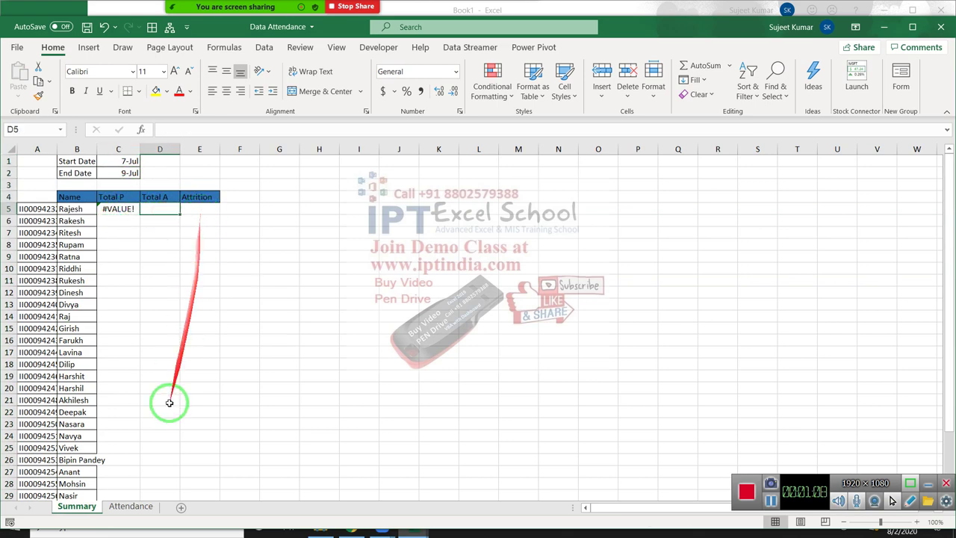
{"action": "left_click", "coordinate": [131, 506]}
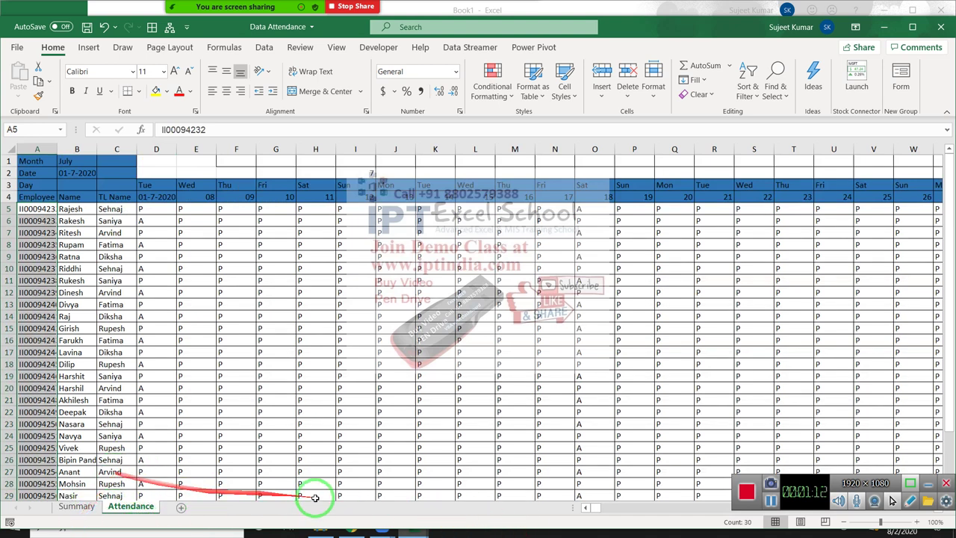
{"action": "left_click", "coordinate": [76, 506]}
Reopen Rajesh's Total P COUNTIFS formula in C5 and exit it; it still shows #VALUE!
{"action": "left_click", "coordinate": [192, 198]}
{"action": "left_click", "coordinate": [225, 204]}
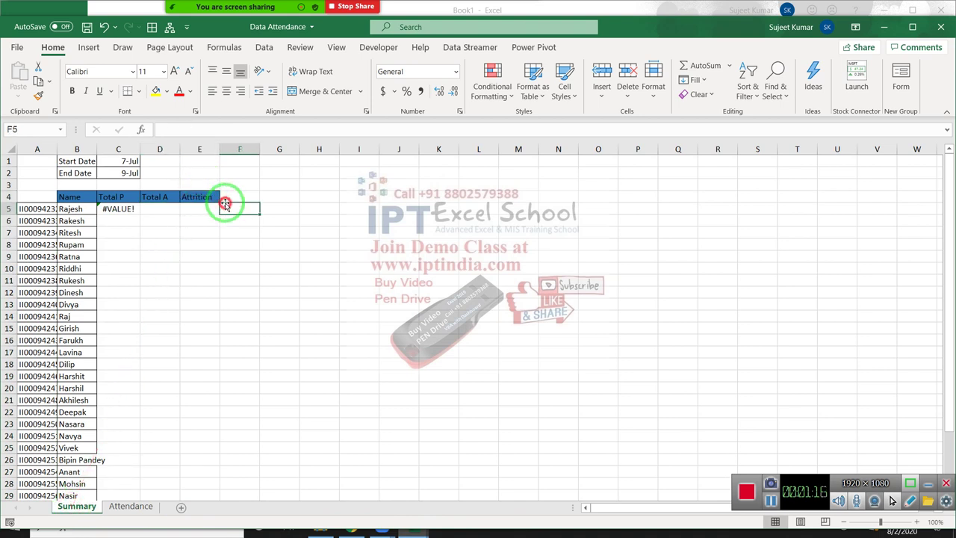
{"action": "left_click", "coordinate": [121, 207]}
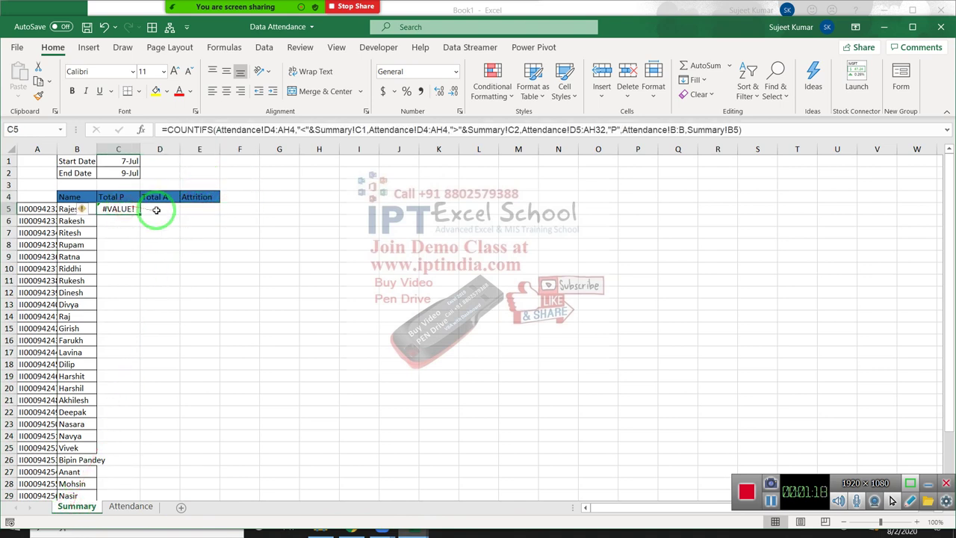
{"action": "left_click", "coordinate": [165, 212]}
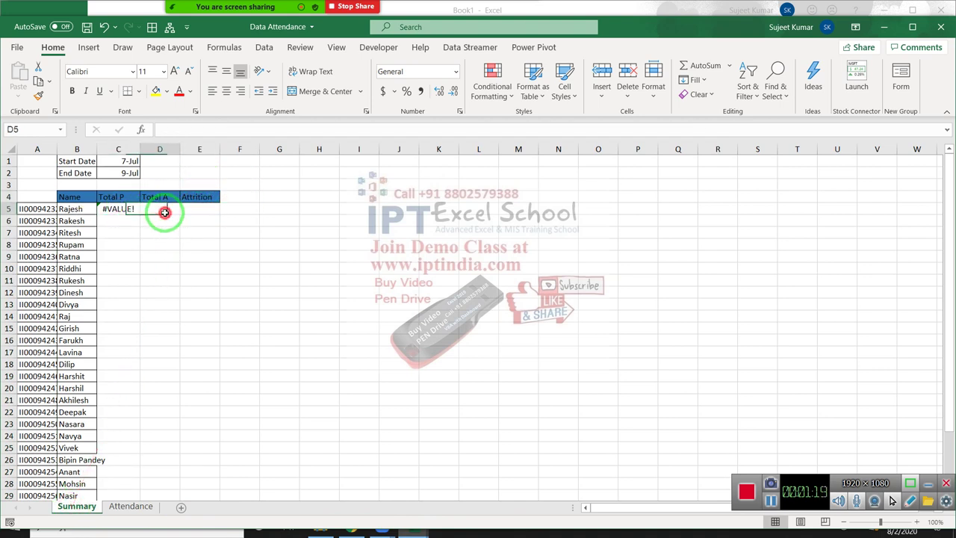
{"action": "double_click", "coordinate": [117, 209]}
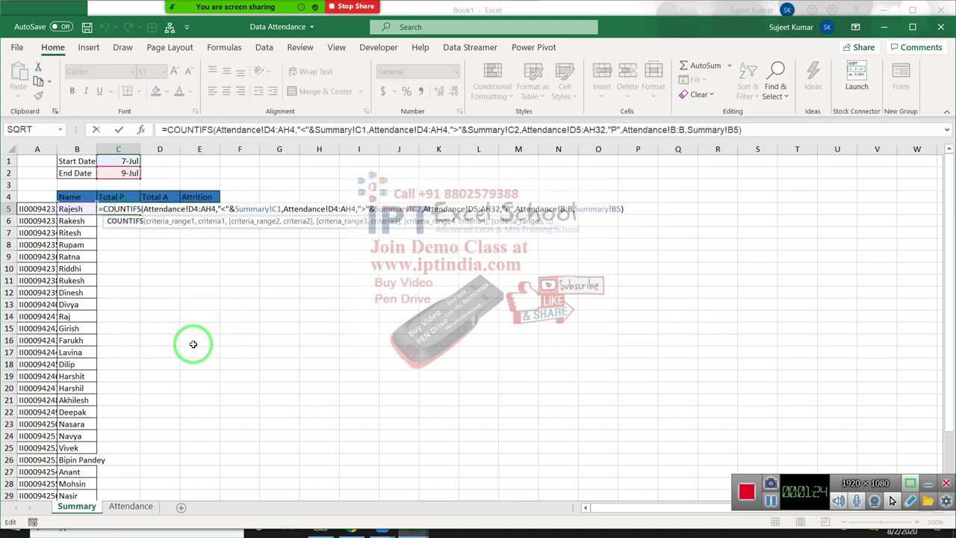
{"action": "key", "text": "Escape"}
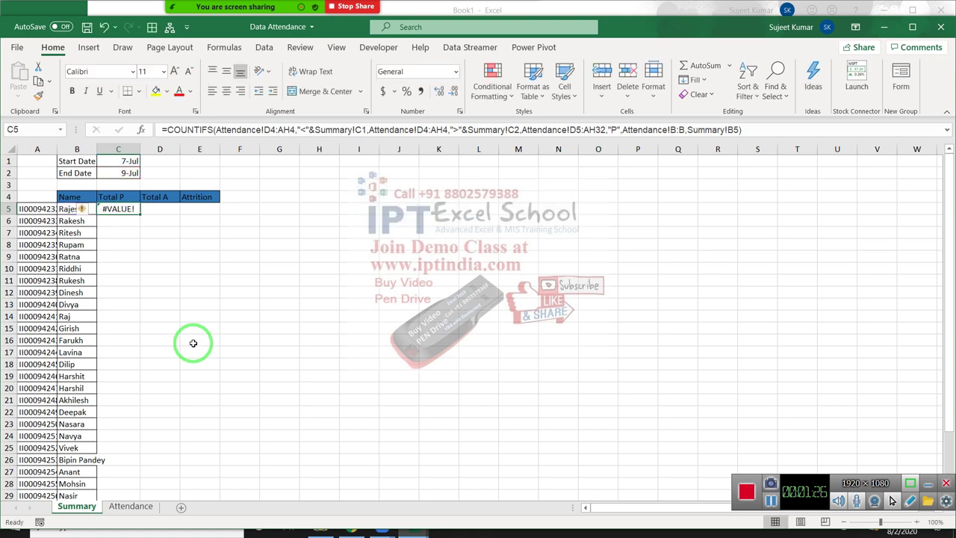
Compare Attendance's date header rows with Summary's start/end dates and Total P formula.
{"action": "left_click", "coordinate": [135, 506]}
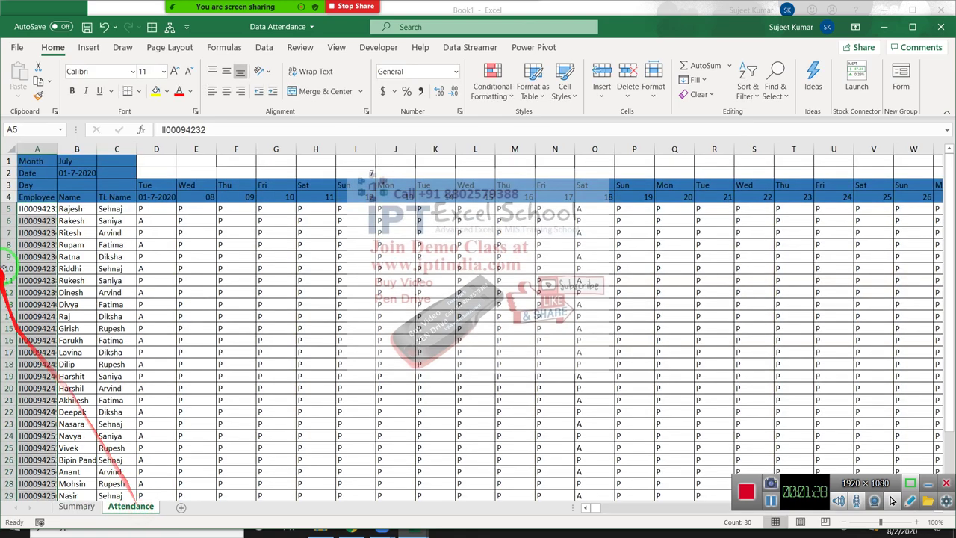
{"action": "left_click_drag", "start_coordinate": [10, 185], "coordinate": [8, 197]}
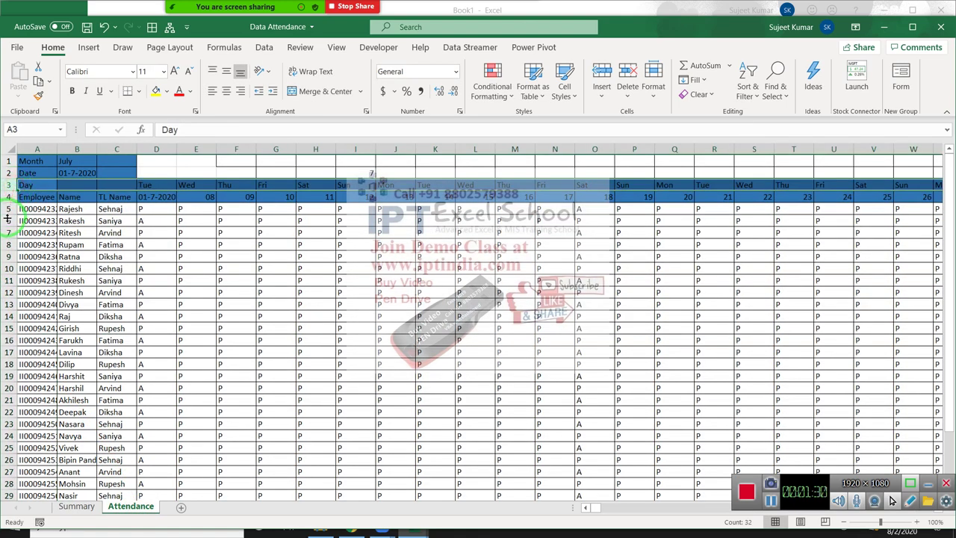
{"action": "left_click", "coordinate": [8, 197]}
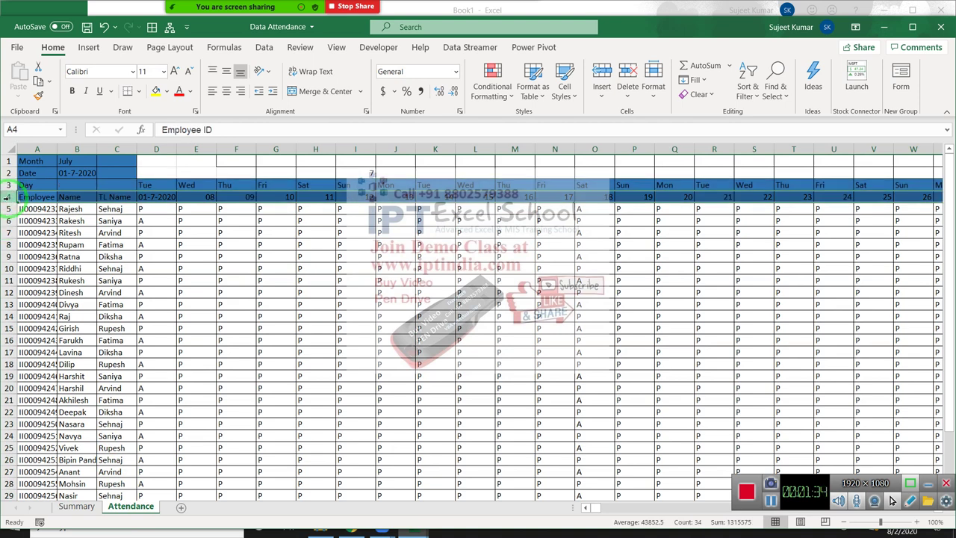
{"action": "left_click", "coordinate": [153, 224]}
{"action": "left_click", "coordinate": [78, 506]}
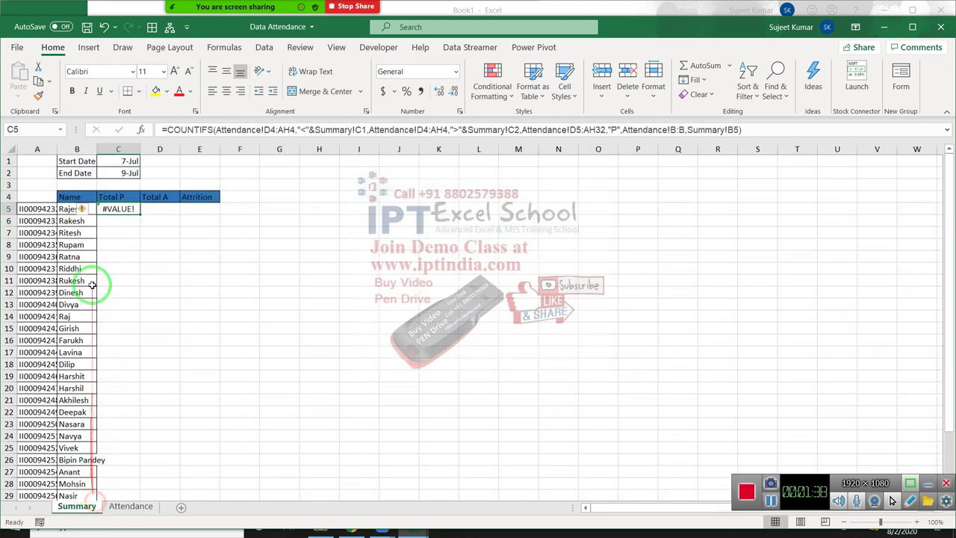
{"action": "left_click_drag", "start_coordinate": [128, 173], "coordinate": [127, 161]}
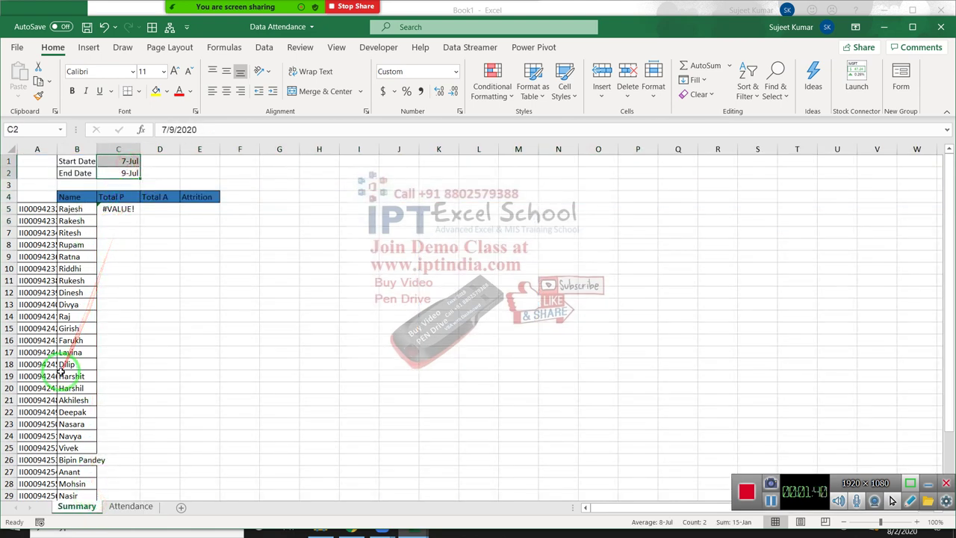
{"action": "left_click", "coordinate": [34, 209]}
{"action": "left_click", "coordinate": [125, 210]}
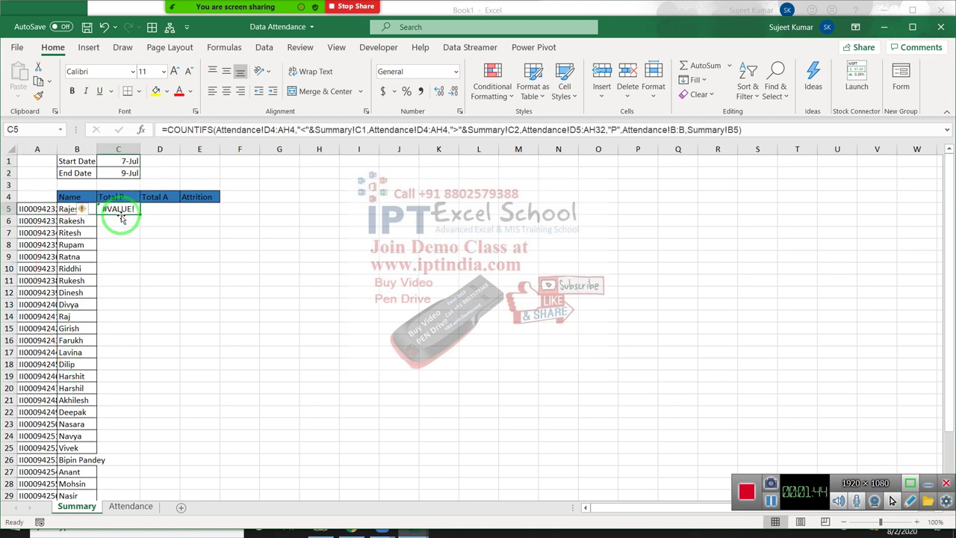
{"action": "left_click_drag", "start_coordinate": [123, 173], "coordinate": [124, 161]}
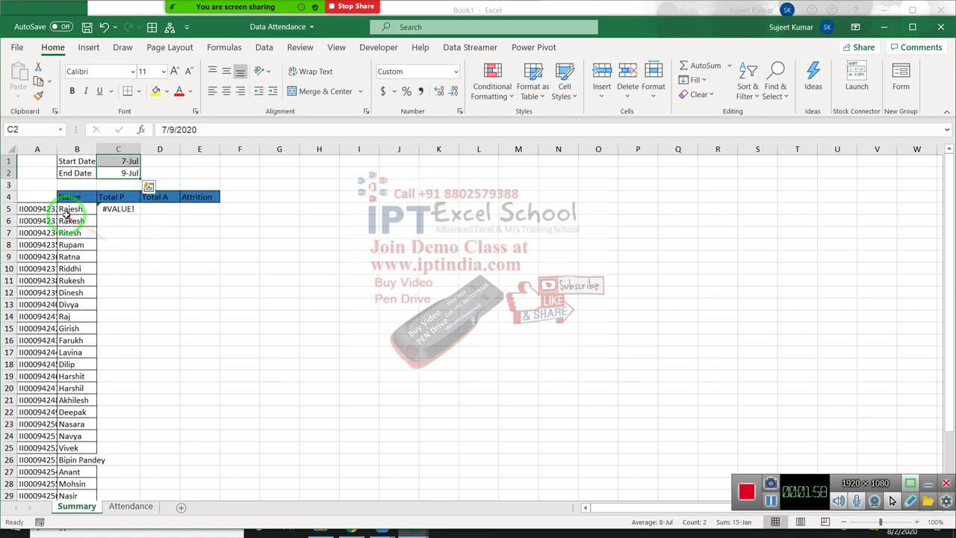
{"action": "left_click", "coordinate": [71, 211]}
{"action": "left_click", "coordinate": [121, 161]}
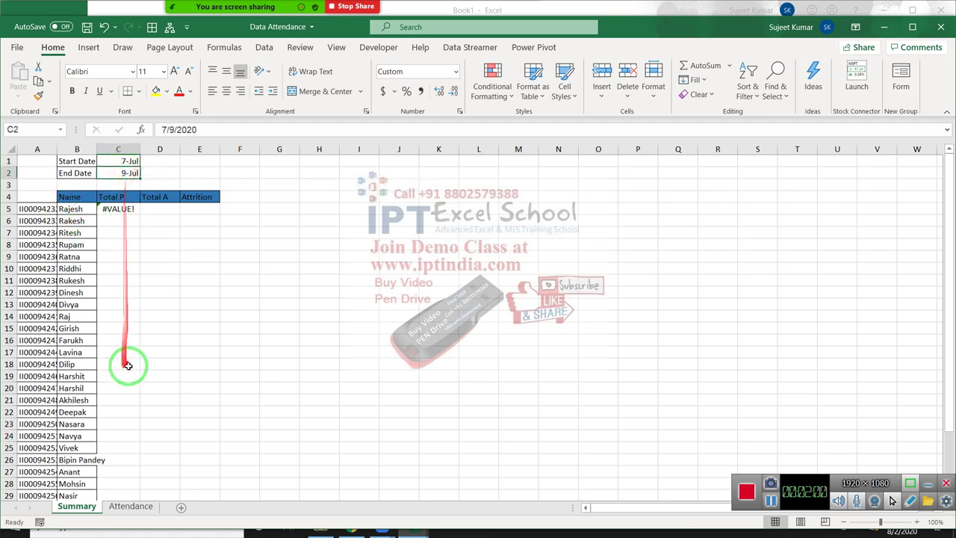
Format-paint the E4 date header's formatting onto the first date header D4.
{"action": "left_click", "coordinate": [134, 506]}
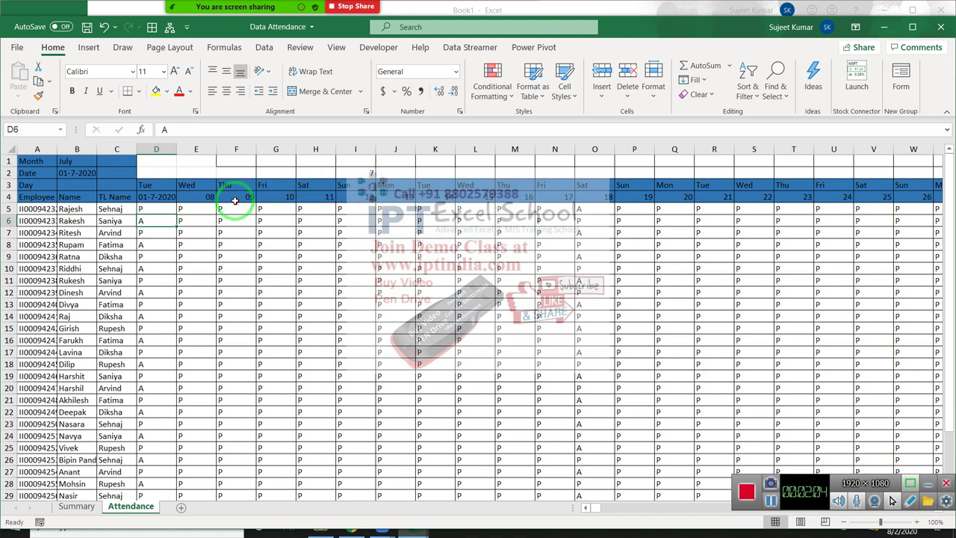
{"action": "left_click", "coordinate": [162, 198]}
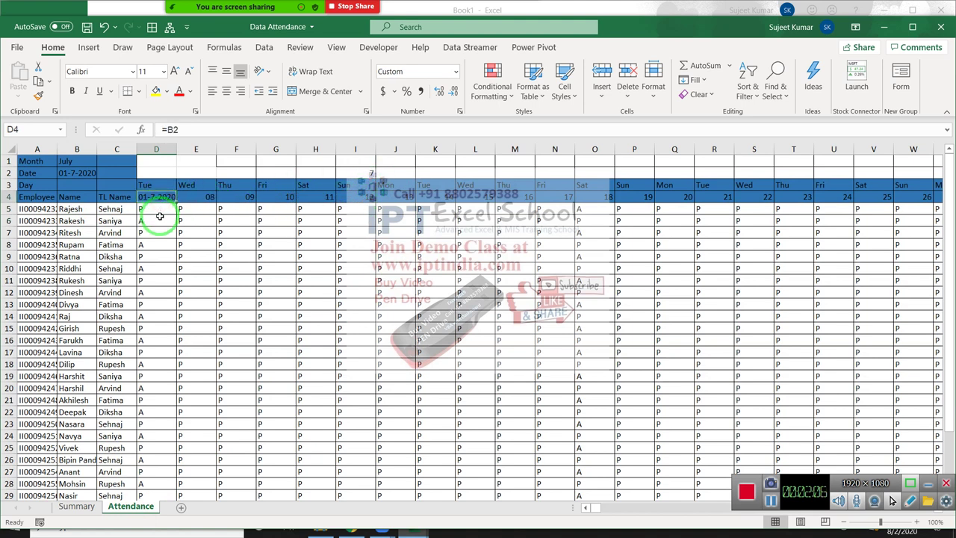
{"action": "left_click", "coordinate": [192, 196]}
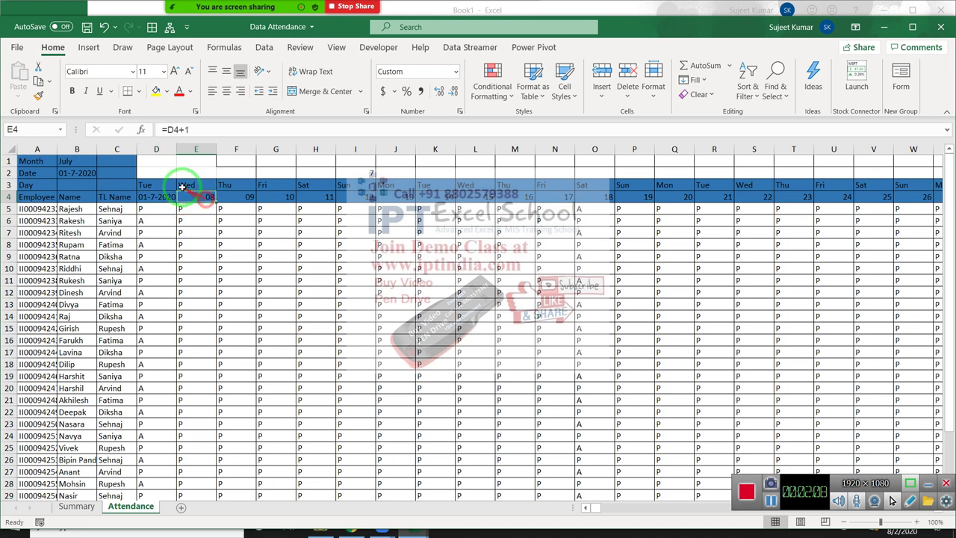
{"action": "left_click", "coordinate": [38, 95]}
{"action": "left_click", "coordinate": [166, 194]}
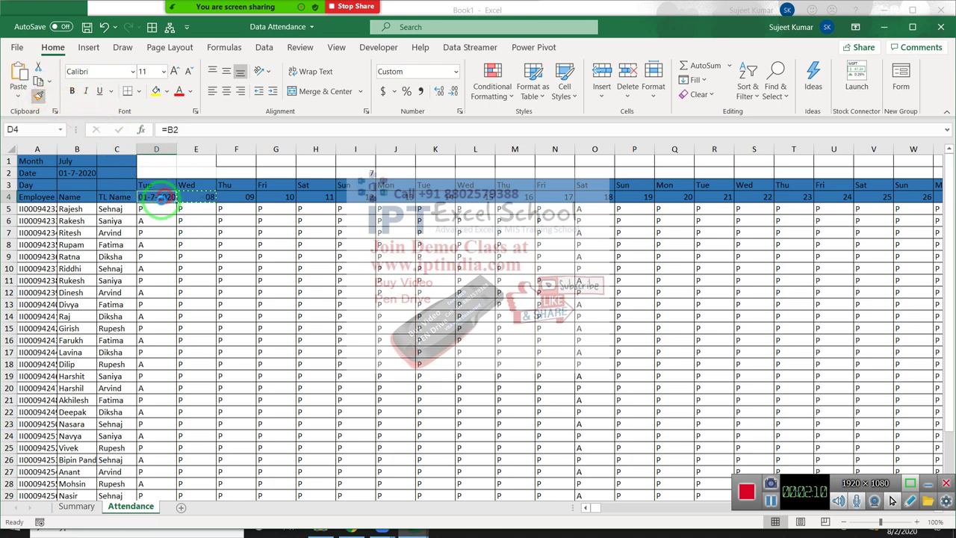
{"action": "left_click", "coordinate": [204, 199]}
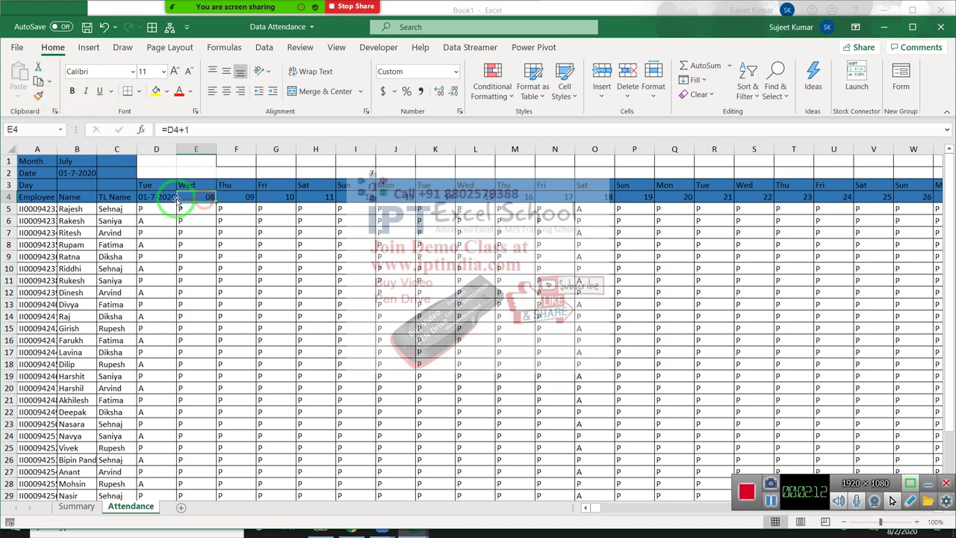
{"action": "left_click", "coordinate": [169, 198]}
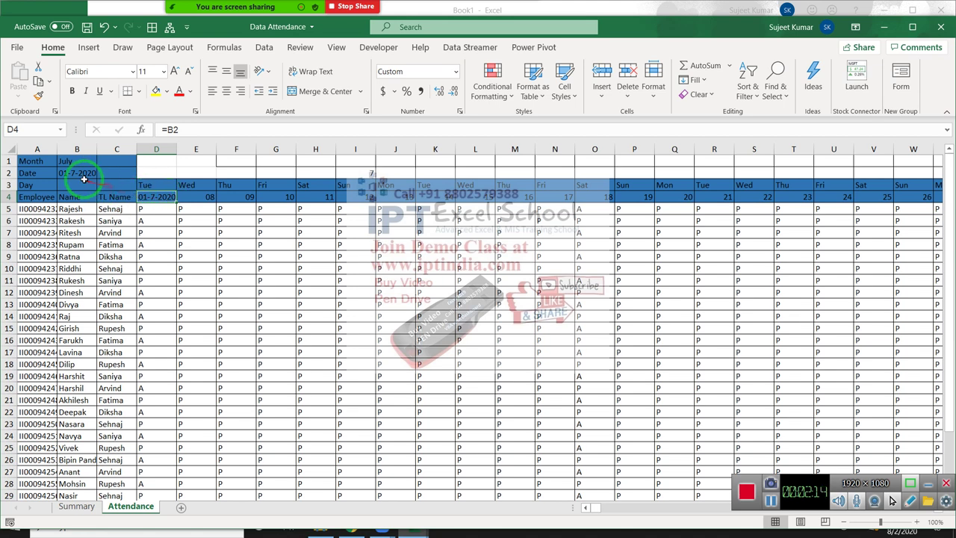
Change D4's formula to =B2+0 so it reads 07, then return to Summary.
{"action": "left_click", "coordinate": [183, 130]}
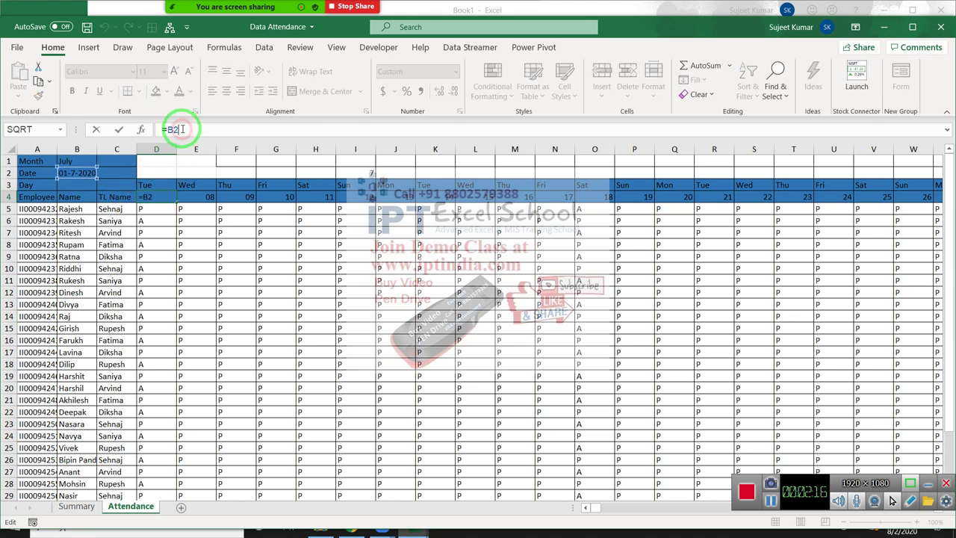
{"action": "type", "text": "+0"}
{"action": "key", "text": "Return"}
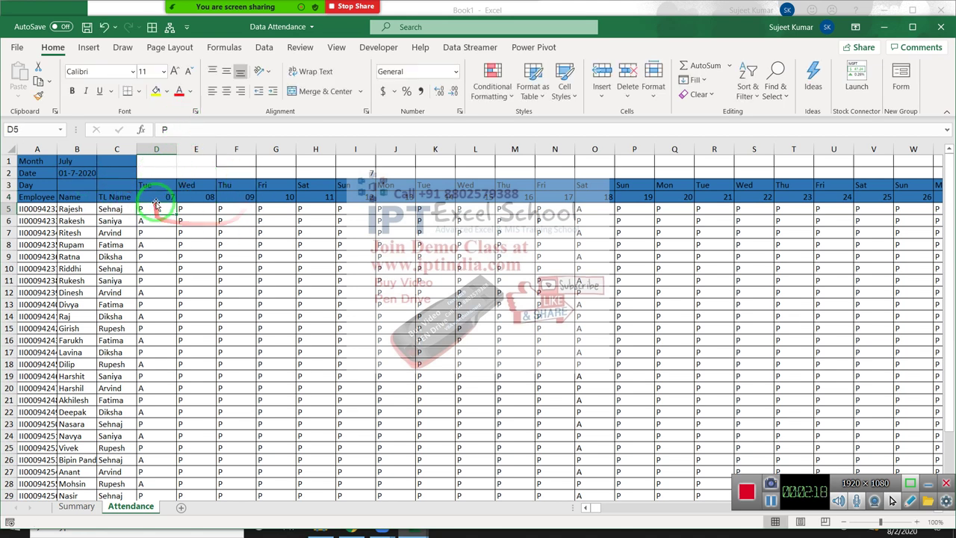
{"action": "left_click_drag", "start_coordinate": [154, 208], "coordinate": [231, 207]}
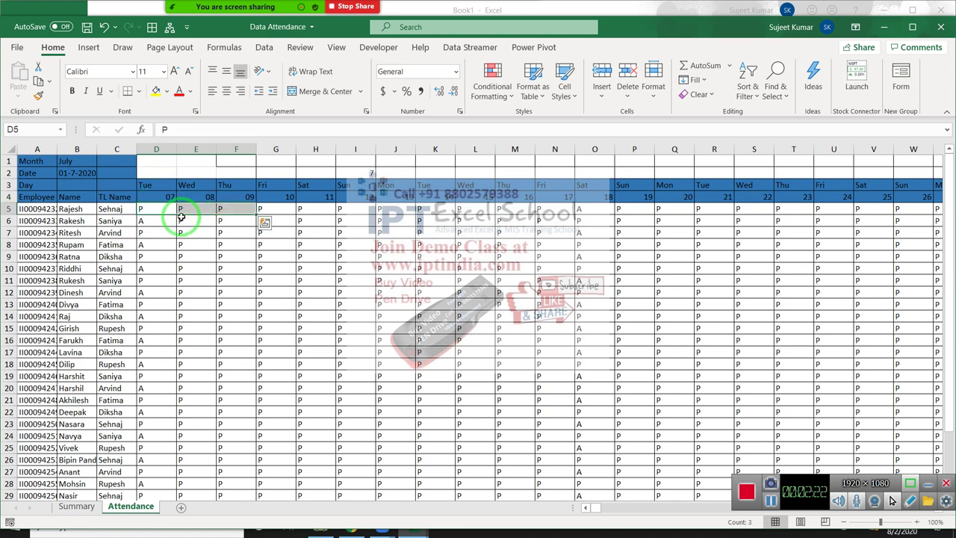
{"action": "left_click", "coordinate": [76, 506]}
Recommit Rajesh's Total P formula in C5 so it now shows 3.
{"action": "left_click", "coordinate": [118, 208]}
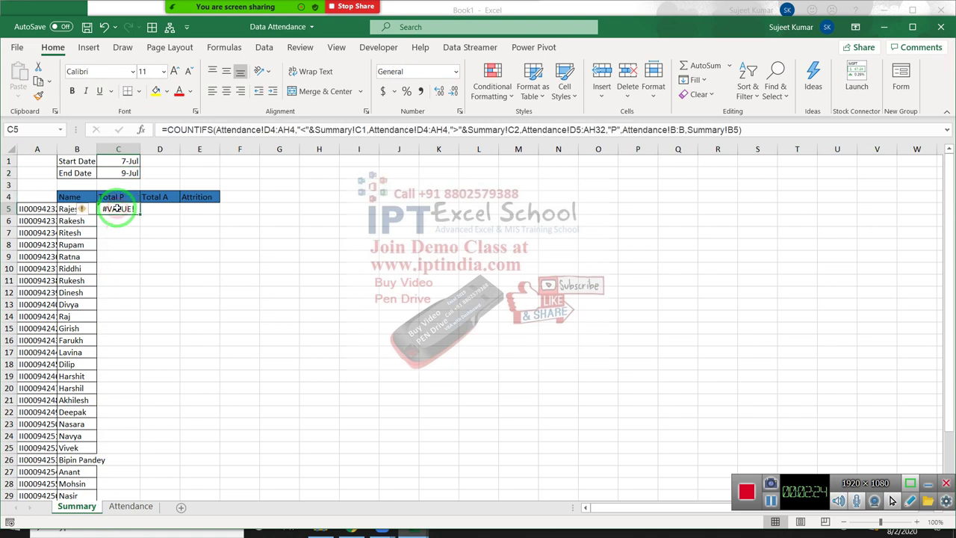
{"action": "key", "text": "Return"}
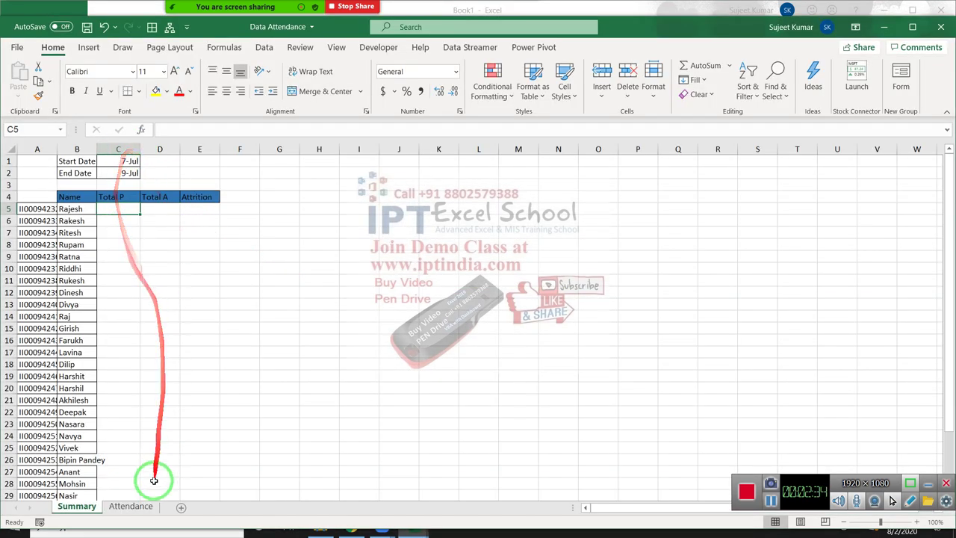
{"action": "left_click", "coordinate": [131, 506]}
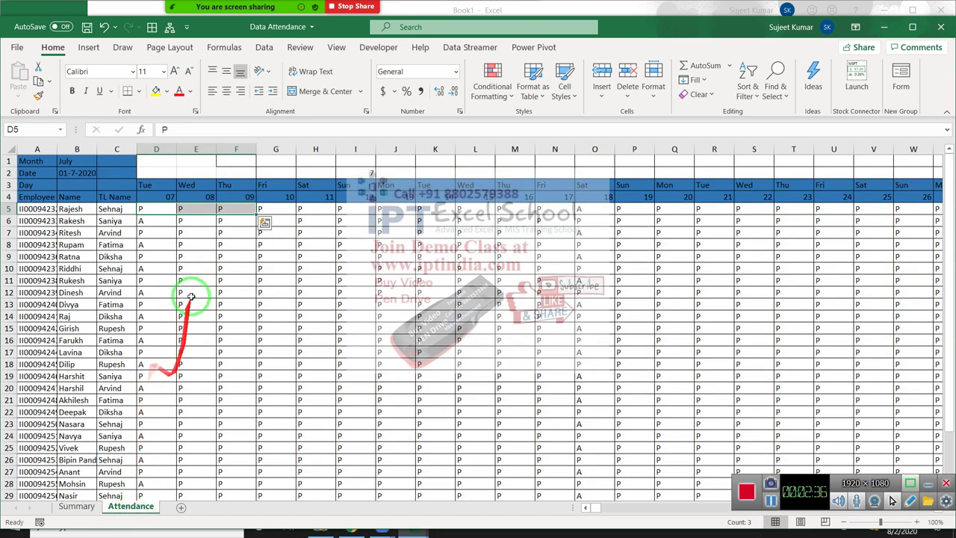
Copy Attendance's header row 4 into row 1 of a new Sheet1.
{"action": "left_click", "coordinate": [187, 196]}
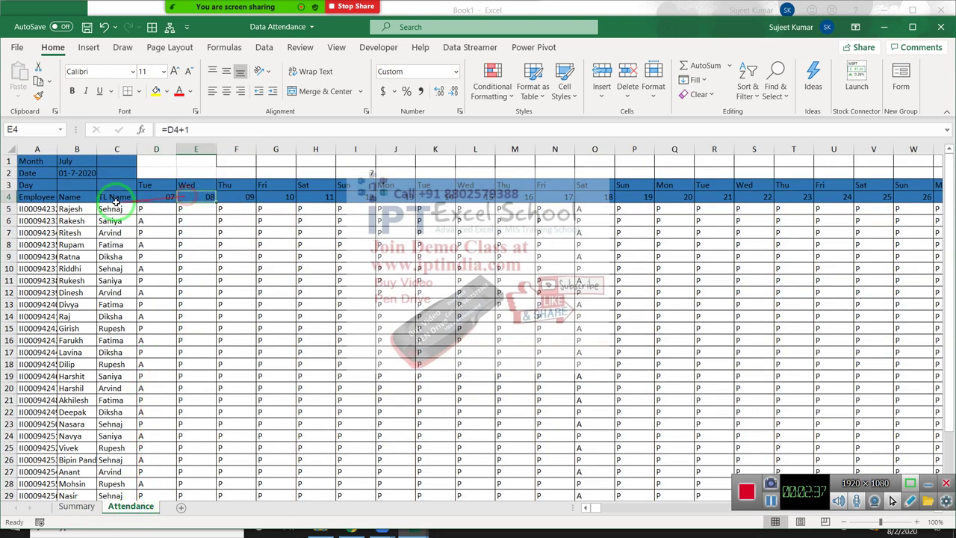
{"action": "left_click", "coordinate": [8, 196]}
{"action": "key", "text": "ctrl+c"}
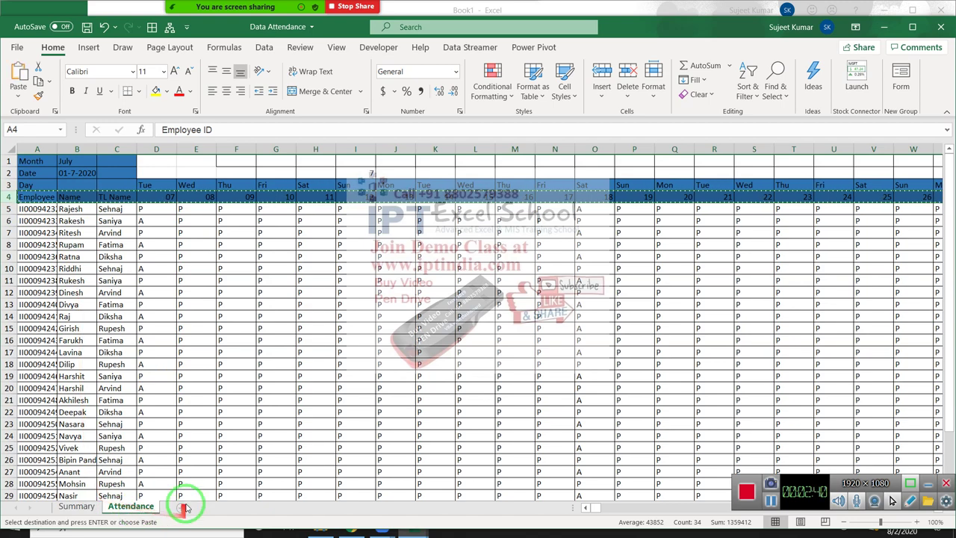
{"action": "left_click", "coordinate": [180, 507]}
{"action": "key", "text": "ctrl+v"}
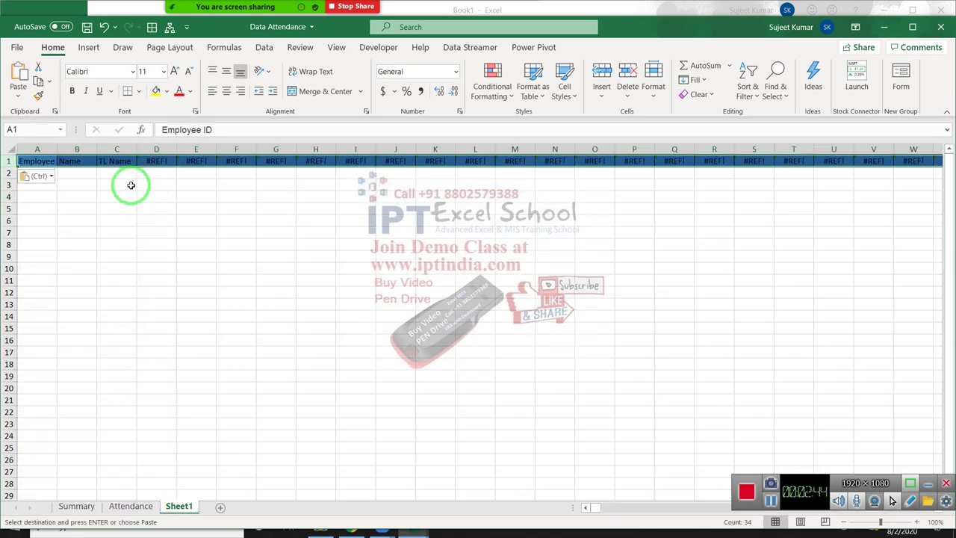
Re-paste Sheet1's header row as values only and check the dates behind the headers.
{"action": "left_click", "coordinate": [18, 93]}
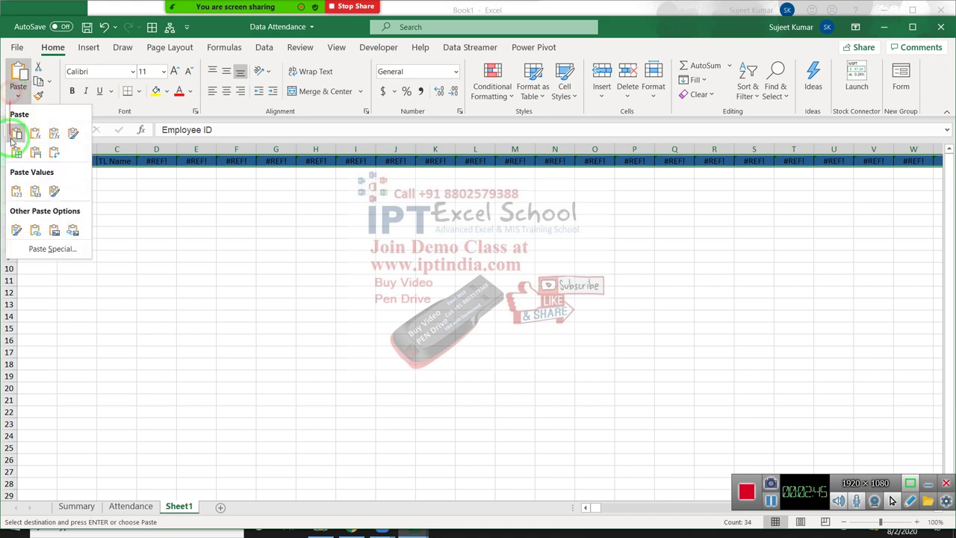
{"action": "left_click", "coordinate": [15, 195]}
{"action": "left_click", "coordinate": [169, 186]}
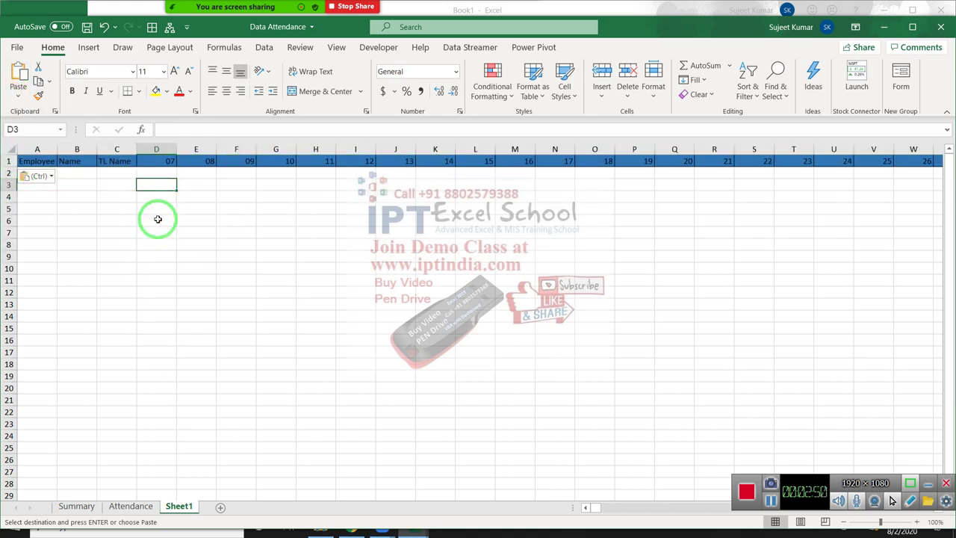
{"action": "left_click", "coordinate": [156, 160]}
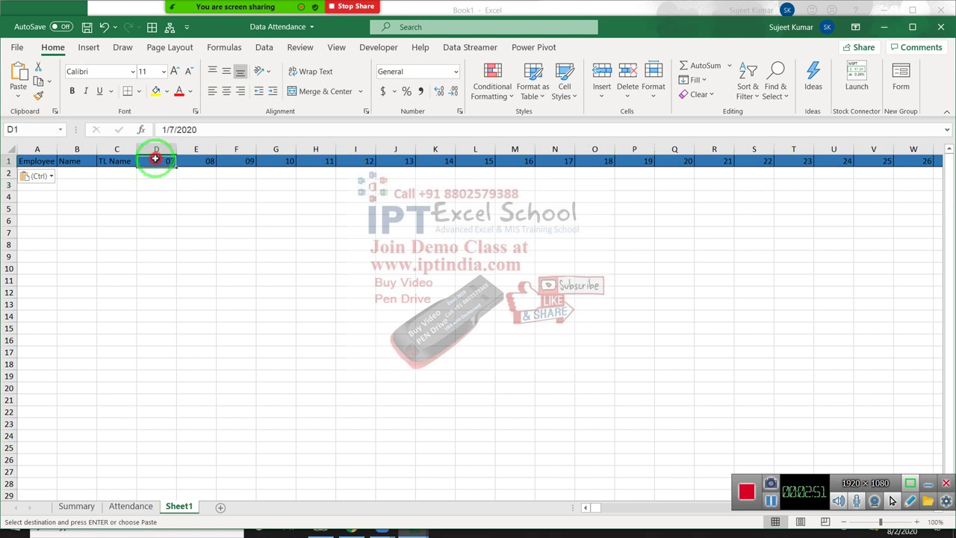
{"action": "left_click", "coordinate": [153, 199]}
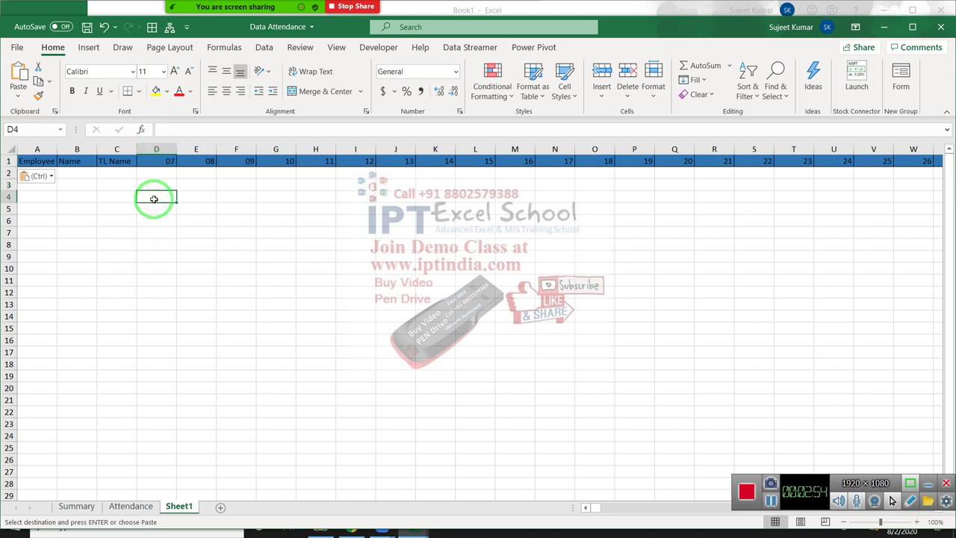
{"action": "left_click", "coordinate": [170, 160]}
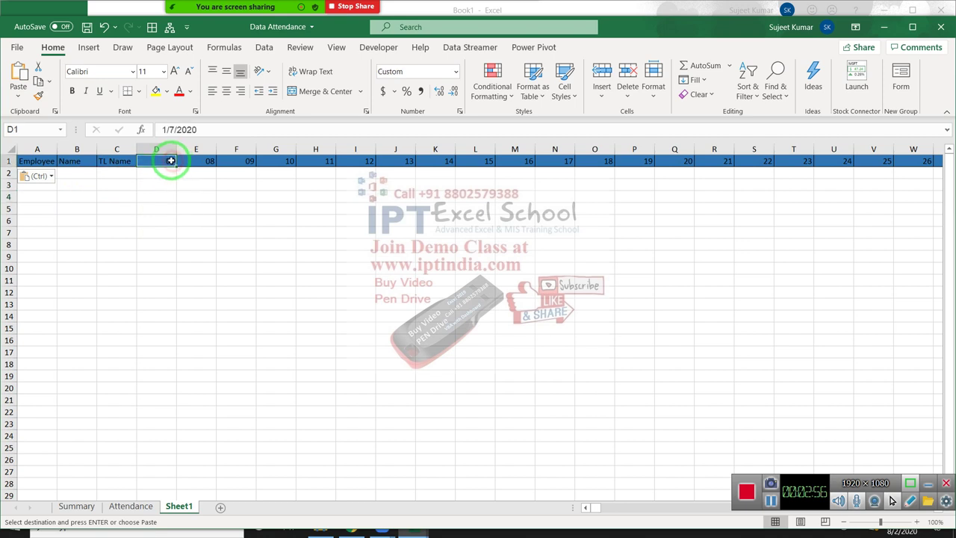
Enter test dates 7-Jan in D4 and 9-Jan in E4.
{"action": "left_click", "coordinate": [147, 192]}
{"action": "type", "text": "1/7"}
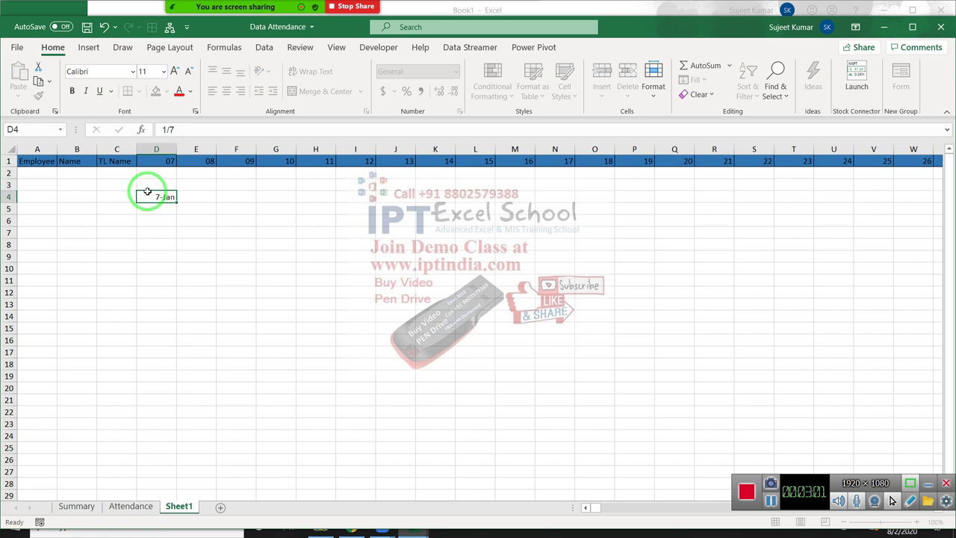
{"action": "key", "text": "Tab"}
{"action": "key", "text": "Left"}
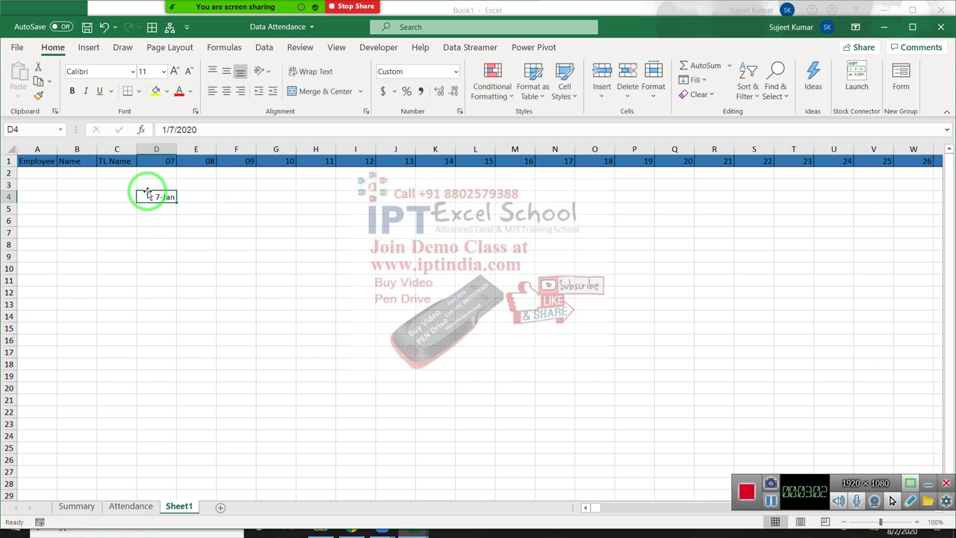
{"action": "key", "text": "Right"}
{"action": "key", "text": "Right"}
{"action": "key", "text": "Left"}
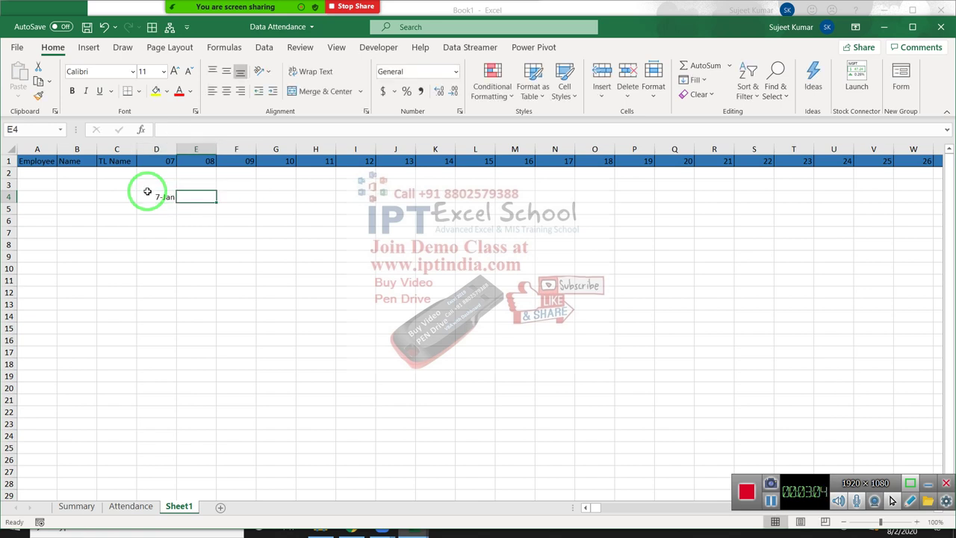
{"action": "type", "text": "1"}
{"action": "type", "text": "9"}
{"action": "key", "text": "Return"}
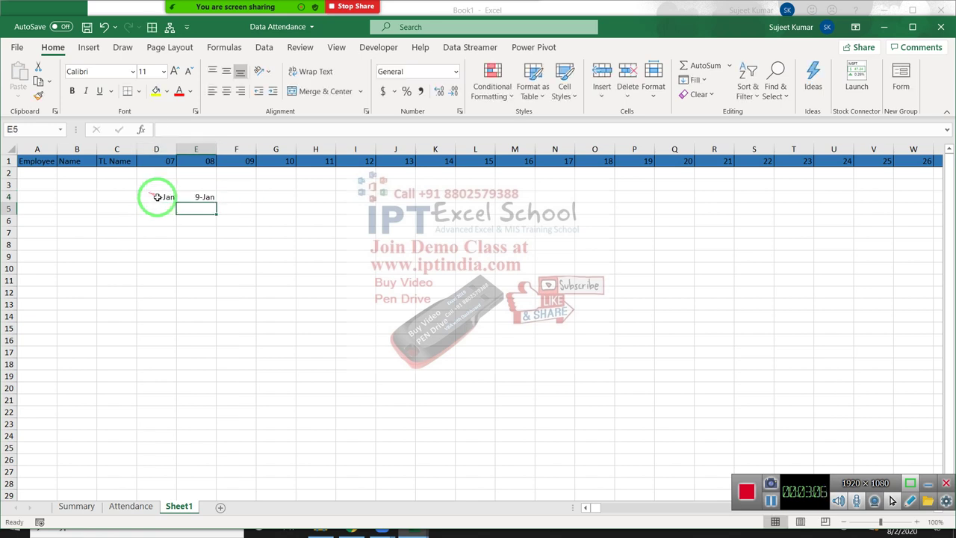
{"action": "left_click", "coordinate": [197, 160]}
{"action": "left_click", "coordinate": [241, 195]}
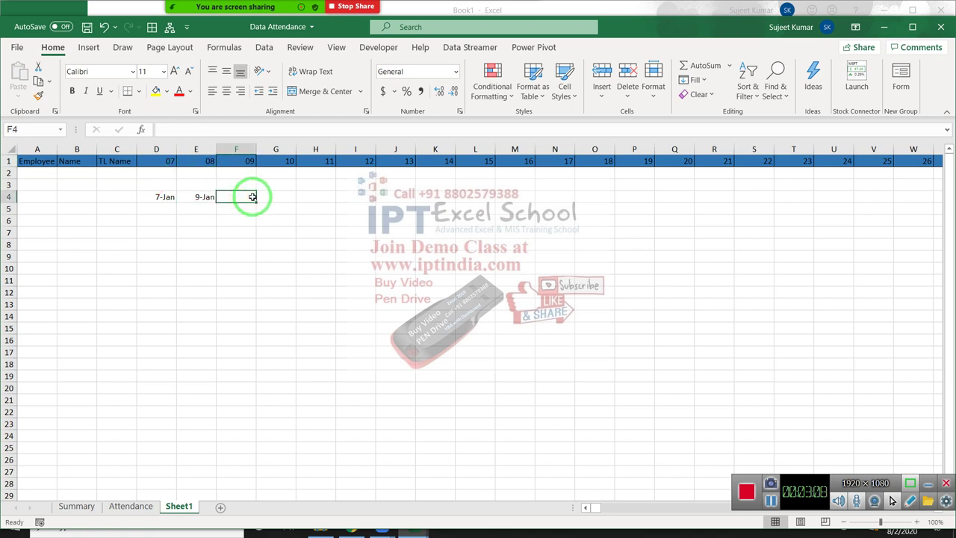
Enter =COUNTIFS(1:1,">="&D4,1:1,"<="&E4) in F4, counting 3 dates.
{"action": "type", "text": "=cou"}
{"action": "key", "text": "Down"}
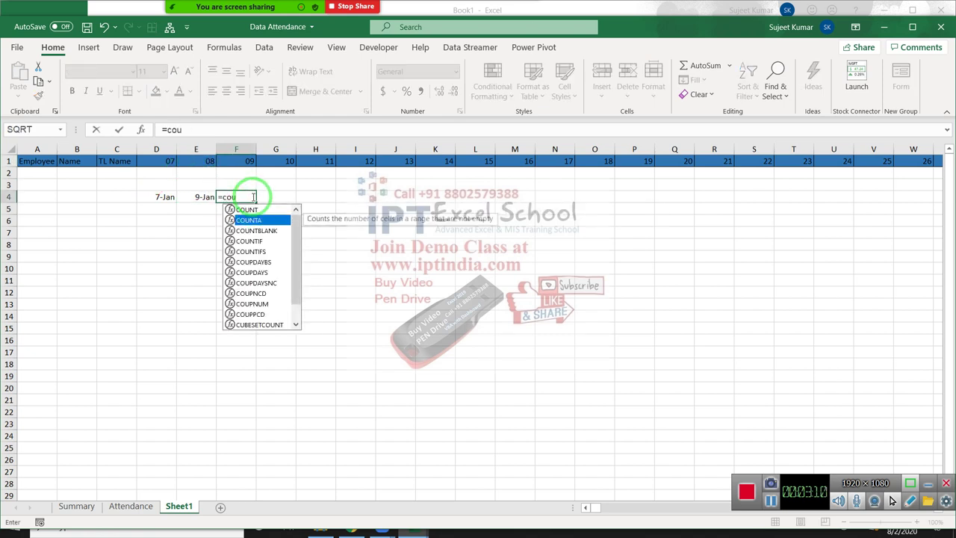
{"action": "key", "text": "Down"}
{"action": "key", "text": "Down"}
{"action": "key", "text": "Down"}
{"action": "key", "text": "Tab"}
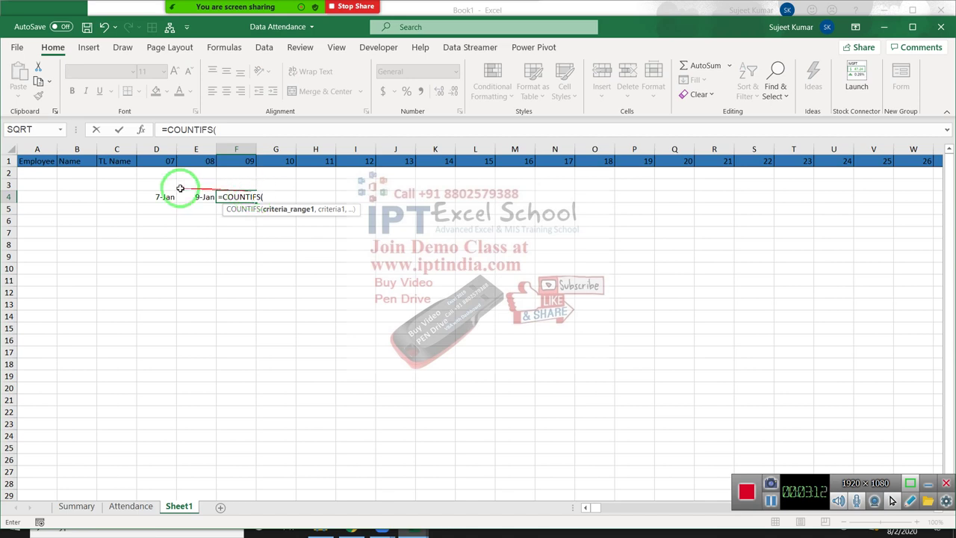
{"action": "left_click", "coordinate": [8, 161]}
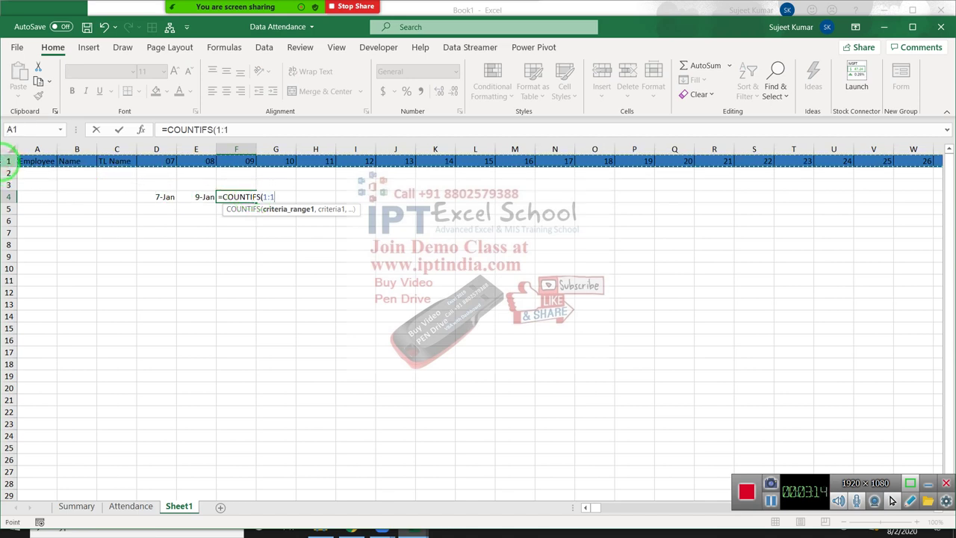
{"action": "type", "text": ",\">=\"&D4"}
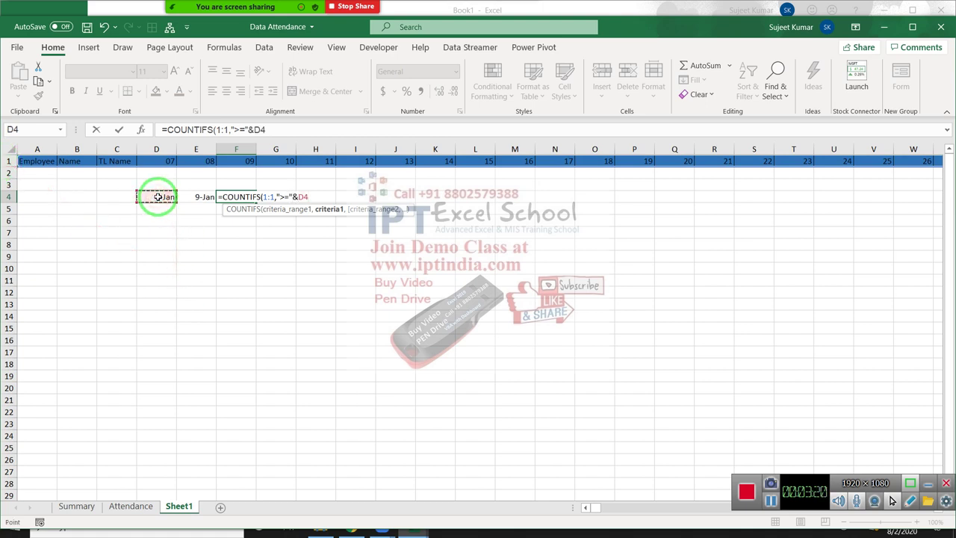
{"action": "type", "text": ","}
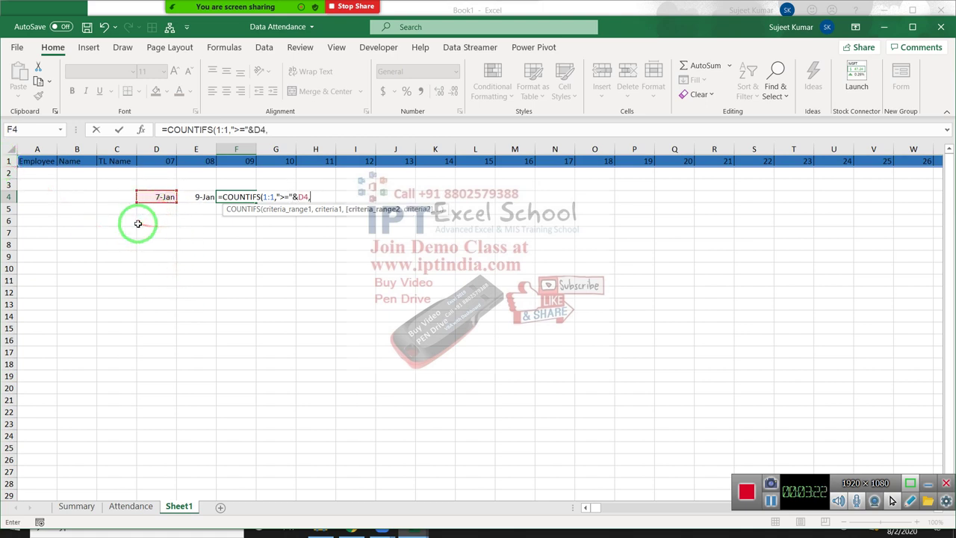
{"action": "left_click", "coordinate": [8, 161]}
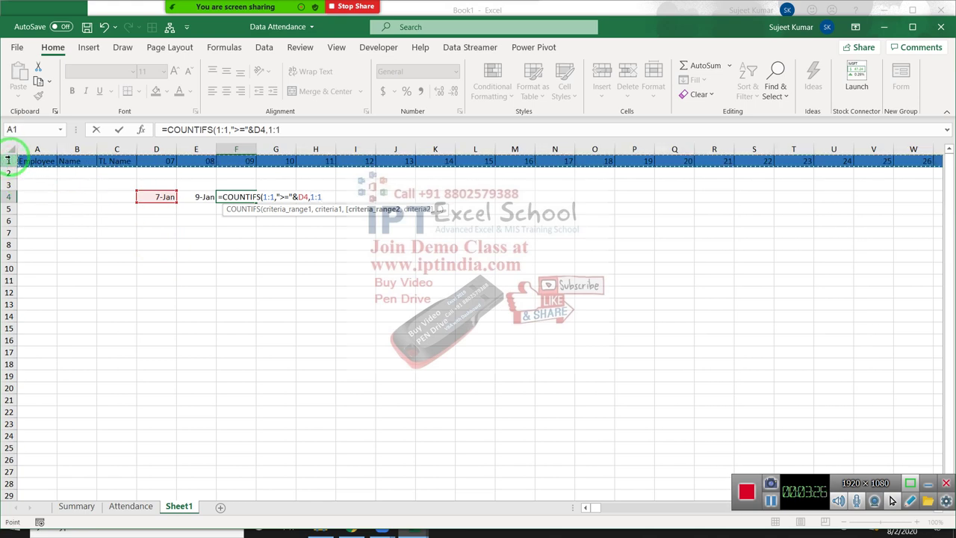
{"action": "type", "text": ",\"<=\"&"}
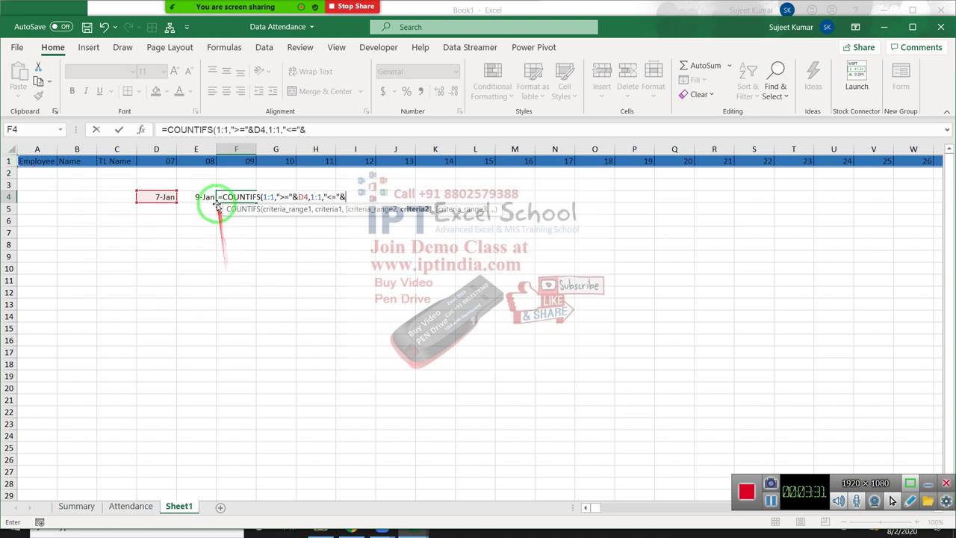
{"action": "left_click", "coordinate": [207, 196]}
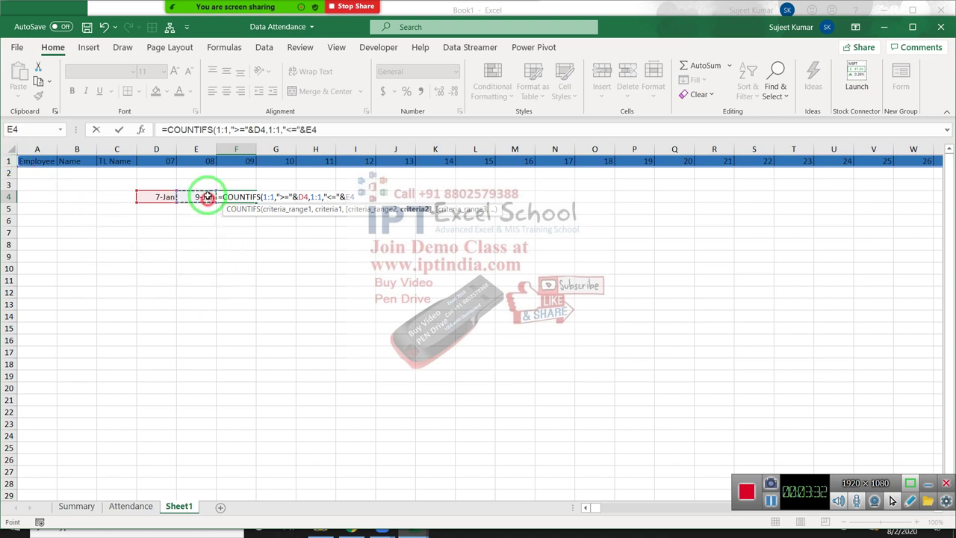
{"action": "key", "text": "Return"}
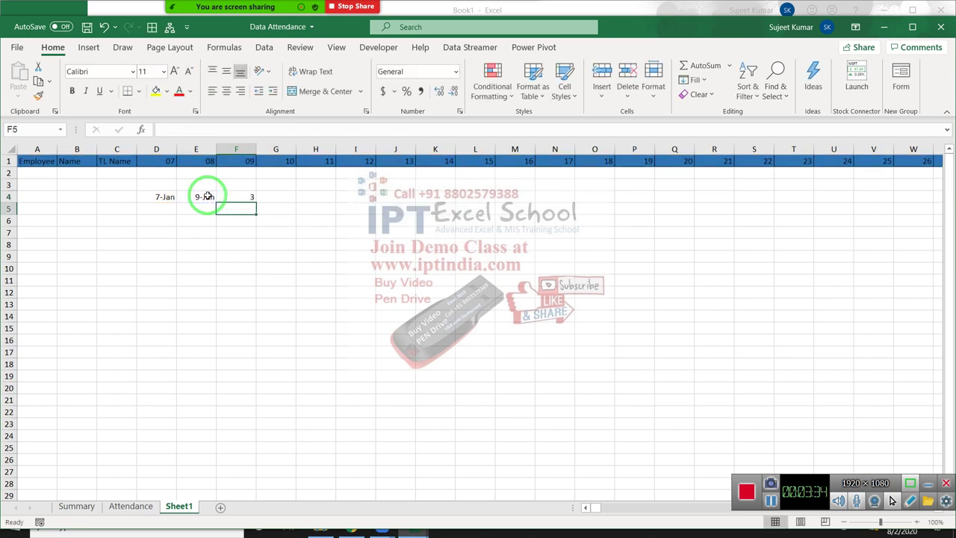
Review F4's COUNTIFS result and move through the nearby header cells.
{"action": "key", "text": "Up"}
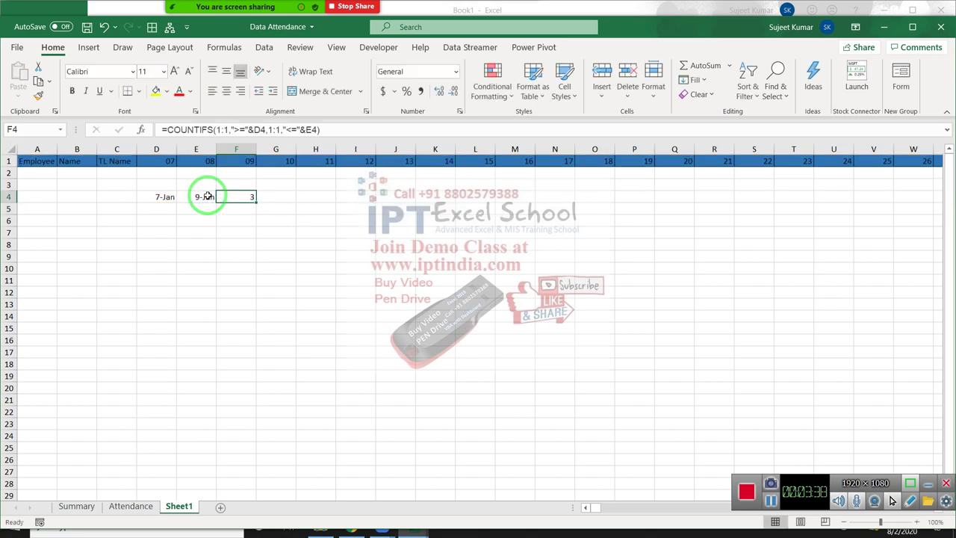
{"action": "key", "text": "Up"}
{"action": "key", "text": "Up"}
{"action": "key", "text": "Up"}
{"action": "key", "text": "Left"}
{"action": "key", "text": "Left"}
{"action": "key", "text": "Down"}
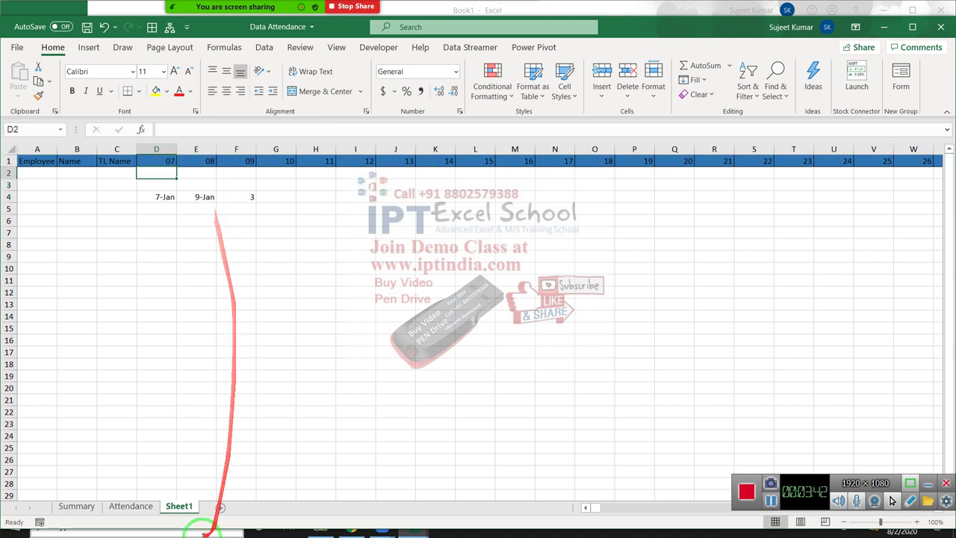
Review the employee names on Attendance and widen Summary column A so the IDs show fully.
{"action": "left_click", "coordinate": [146, 514]}
{"action": "left_click", "coordinate": [69, 211]}
{"action": "left_click_drag", "start_coordinate": [70, 211], "coordinate": [71, 293]}
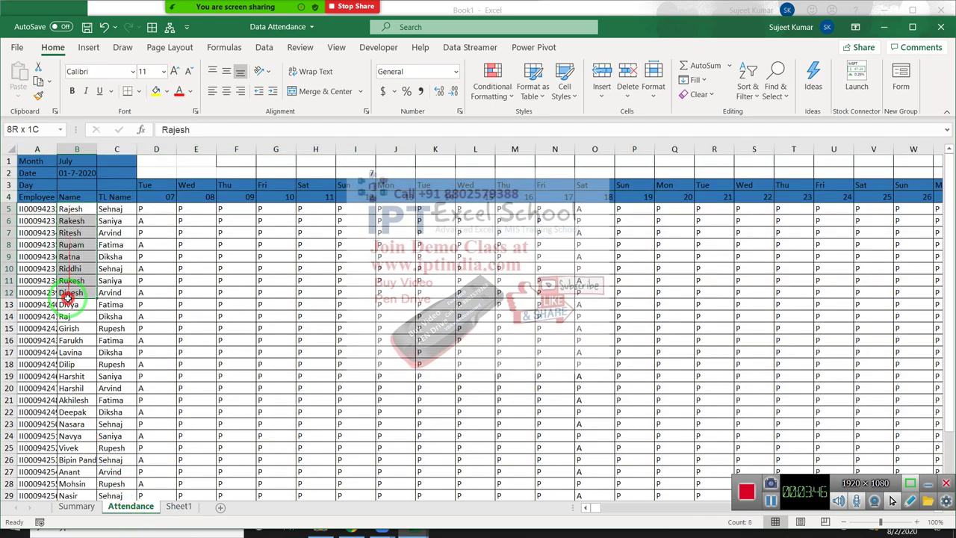
{"action": "left_click", "coordinate": [77, 507]}
{"action": "left_click_drag", "start_coordinate": [36, 209], "coordinate": [47, 268]}
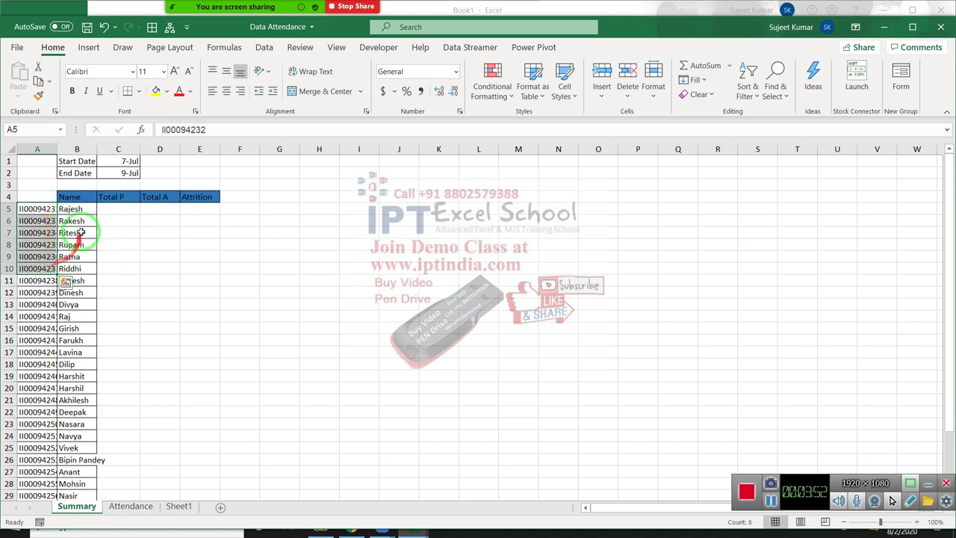
{"action": "double_click", "coordinate": [56, 149]}
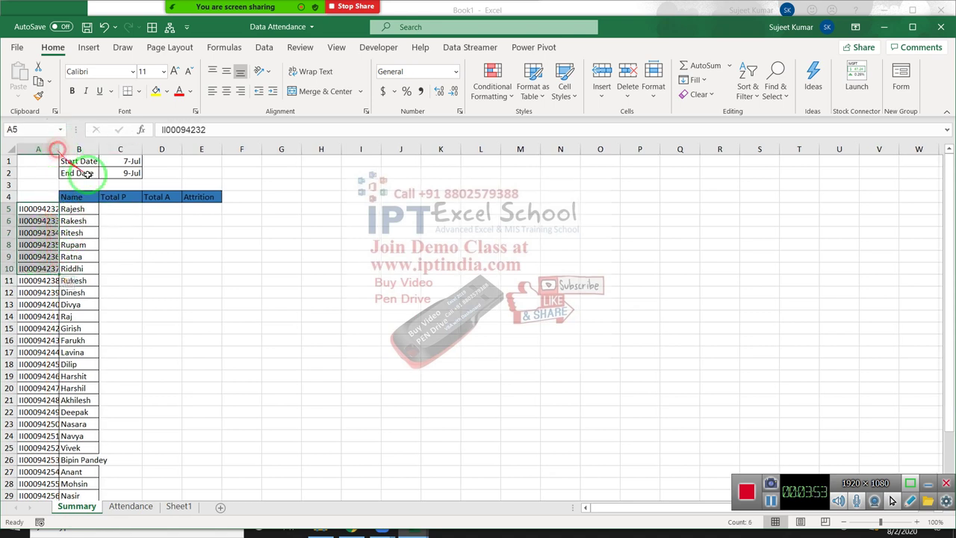
Start a COUNTIFS in Summary C5 using Attendance row 4 dates as the first criteria range.
{"action": "left_click", "coordinate": [120, 209]}
{"action": "type", "text": "="}
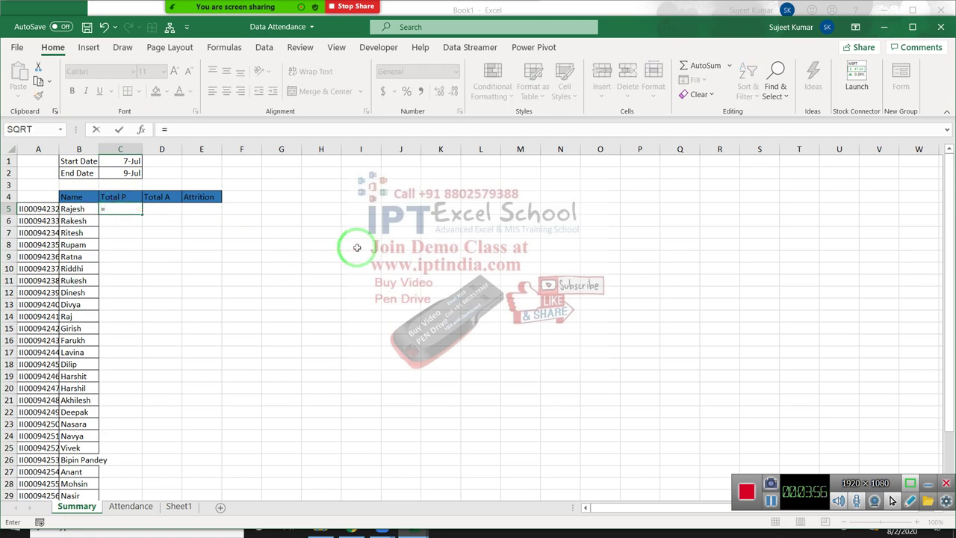
{"action": "type", "text": "cou"}
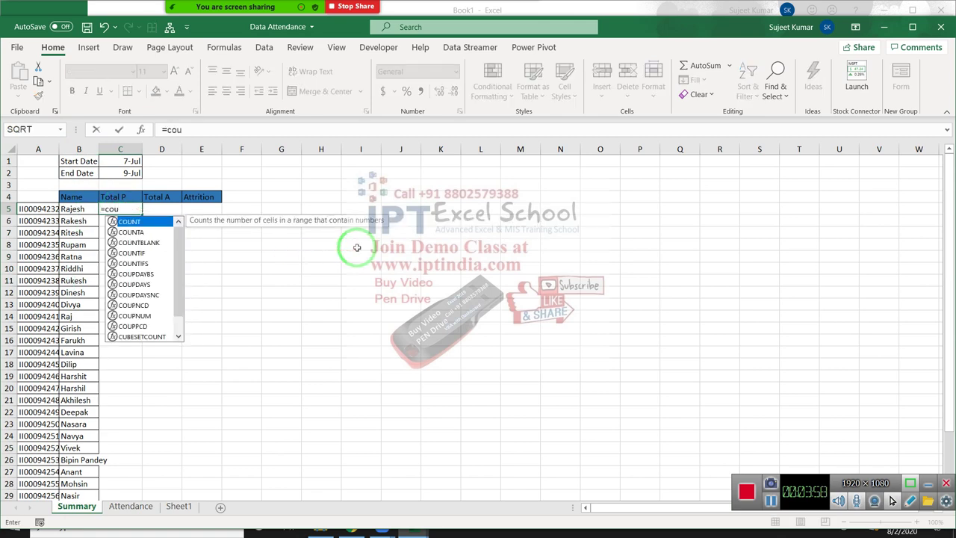
{"action": "key", "text": "Down"}
{"action": "key", "text": "Down"}
{"action": "key", "text": "Down"}
{"action": "key", "text": "Down"}
{"action": "key", "text": "Tab"}
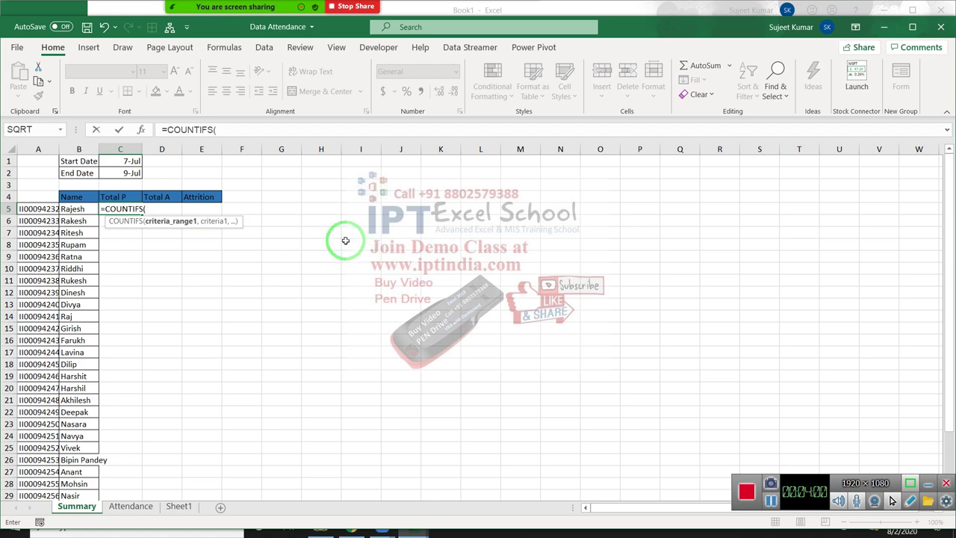
{"action": "left_click", "coordinate": [131, 506]}
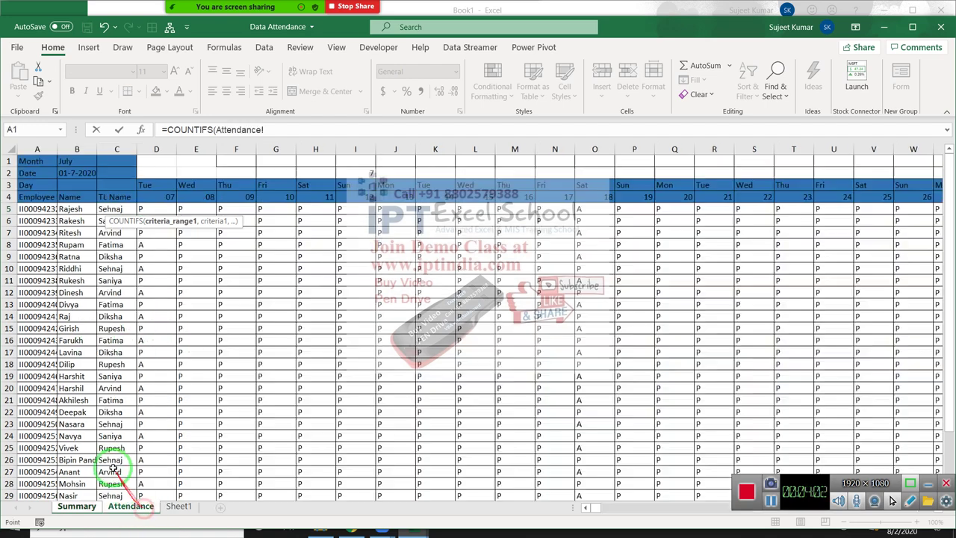
{"action": "left_click", "coordinate": [7, 197]}
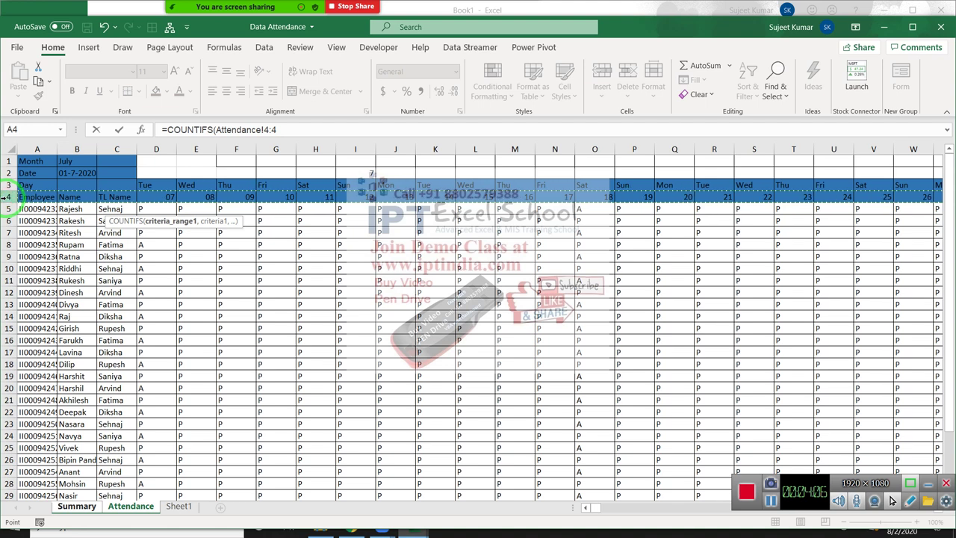
{"action": "type", "text": ",\">=\"&"}
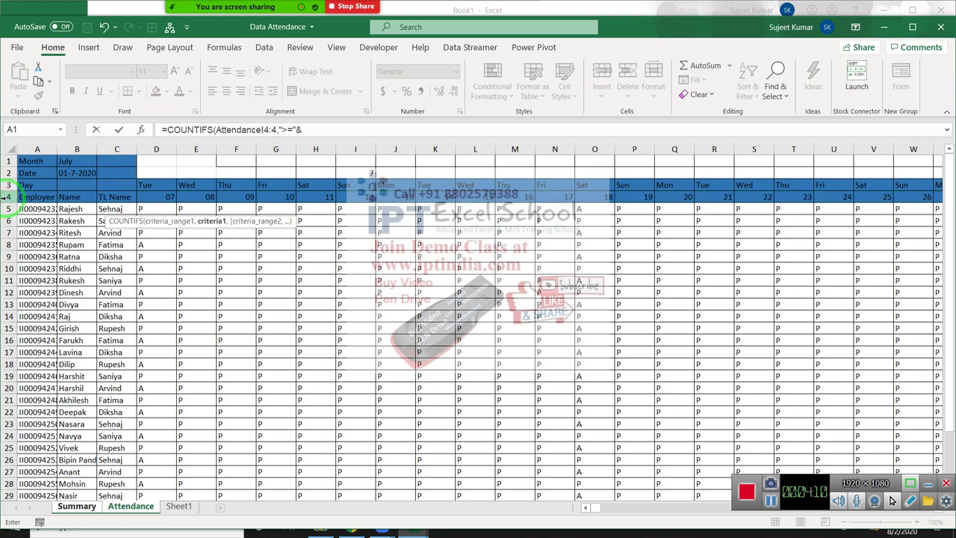
Bound the C5 COUNTIFS by the Start Date in C1 and End Date in C2 over Attendance row 4.
{"action": "left_click", "coordinate": [77, 507]}
{"action": "left_click", "coordinate": [117, 160]}
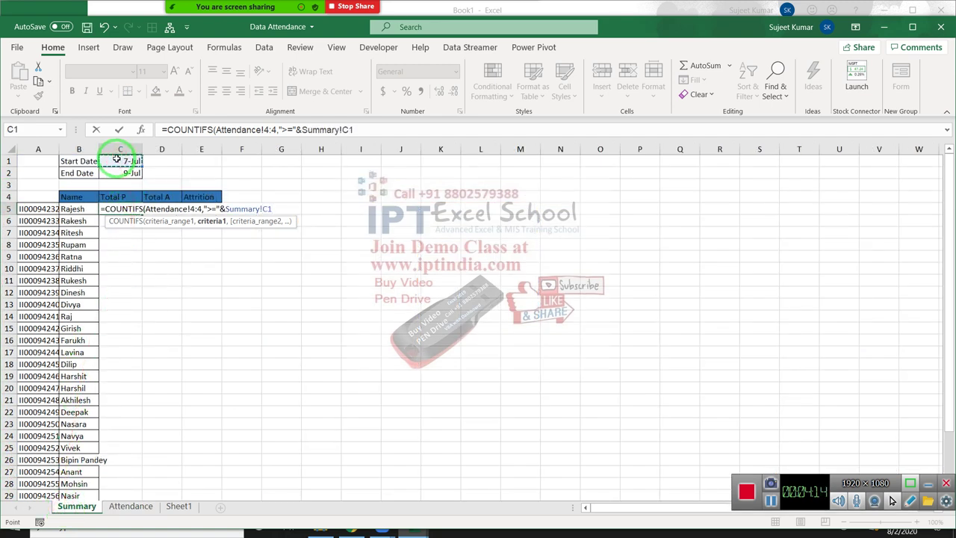
{"action": "type", "text": ","}
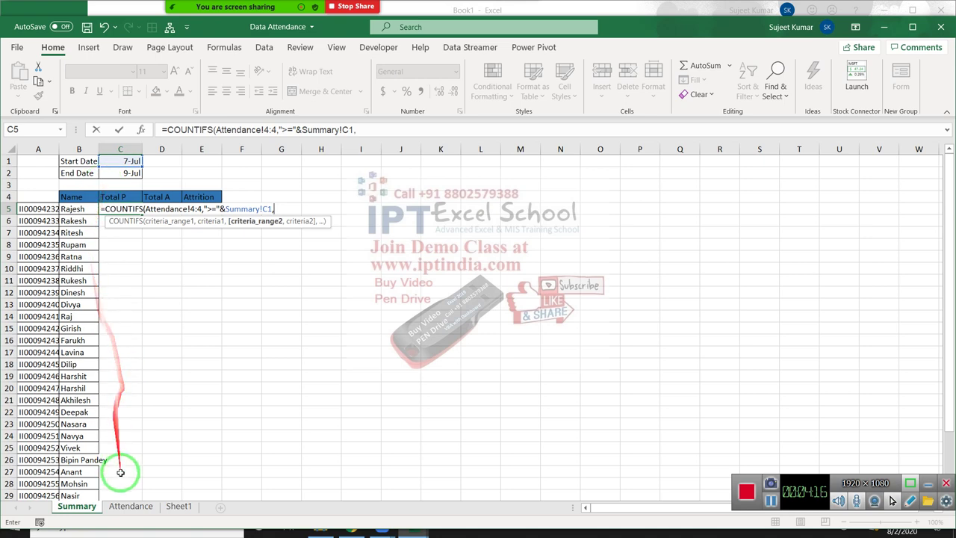
{"action": "left_click", "coordinate": [130, 506]}
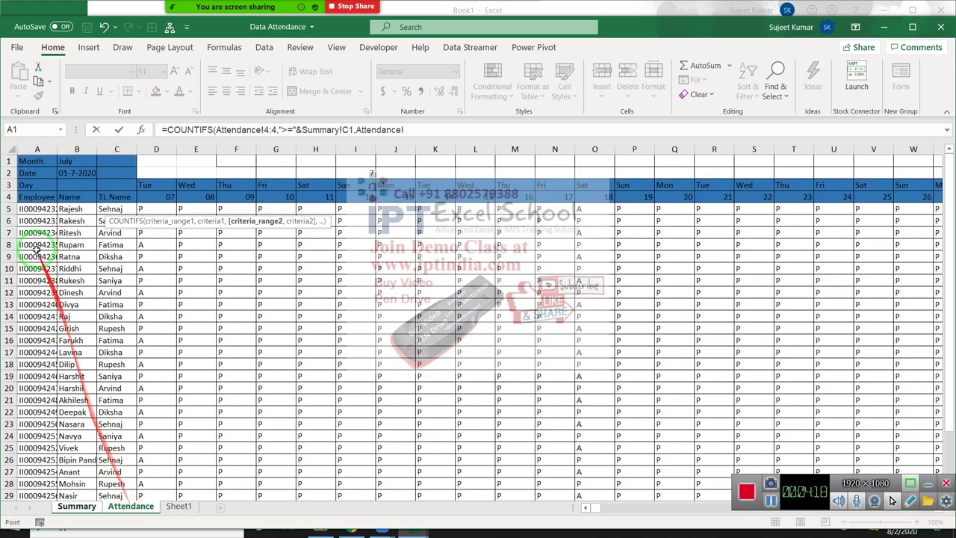
{"action": "left_click", "coordinate": [6, 185]}
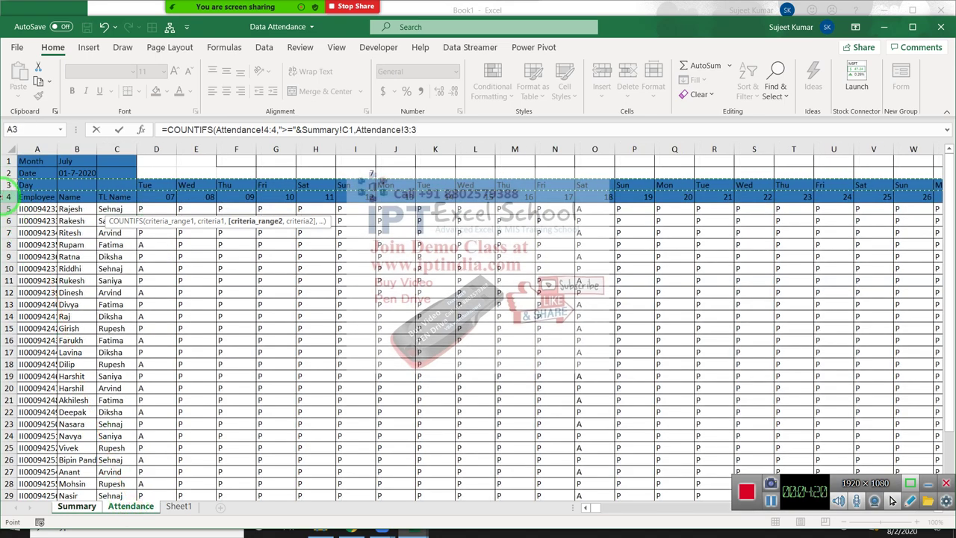
{"action": "left_click", "coordinate": [6, 197]}
{"action": "type", "text": ",\"<=\"&"}
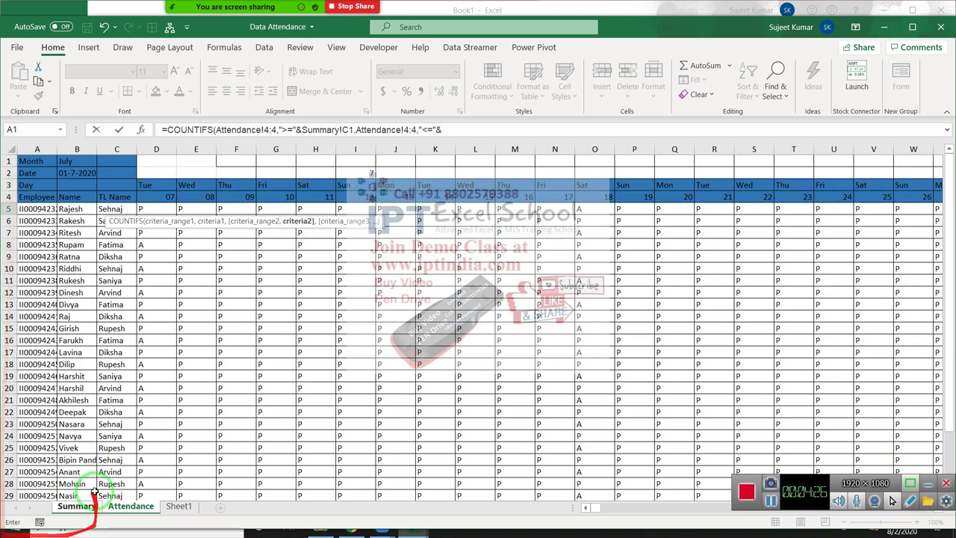
{"action": "left_click", "coordinate": [69, 508]}
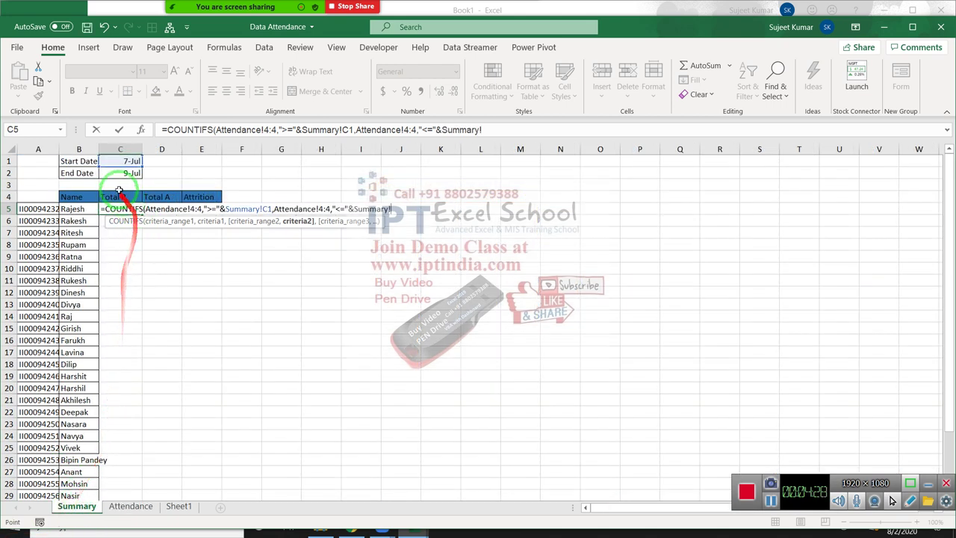
{"action": "left_click", "coordinate": [112, 172]}
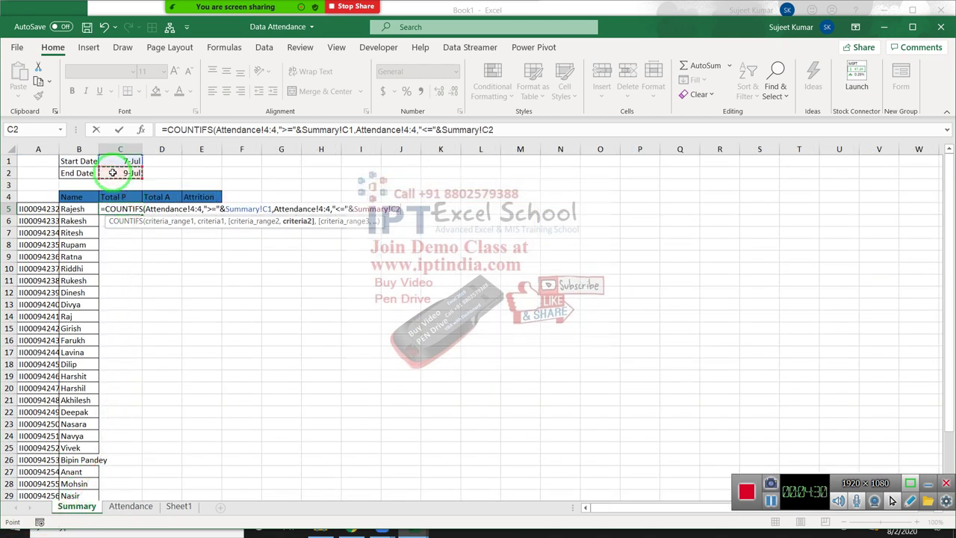
{"action": "key", "text": "ctrl+Return"}
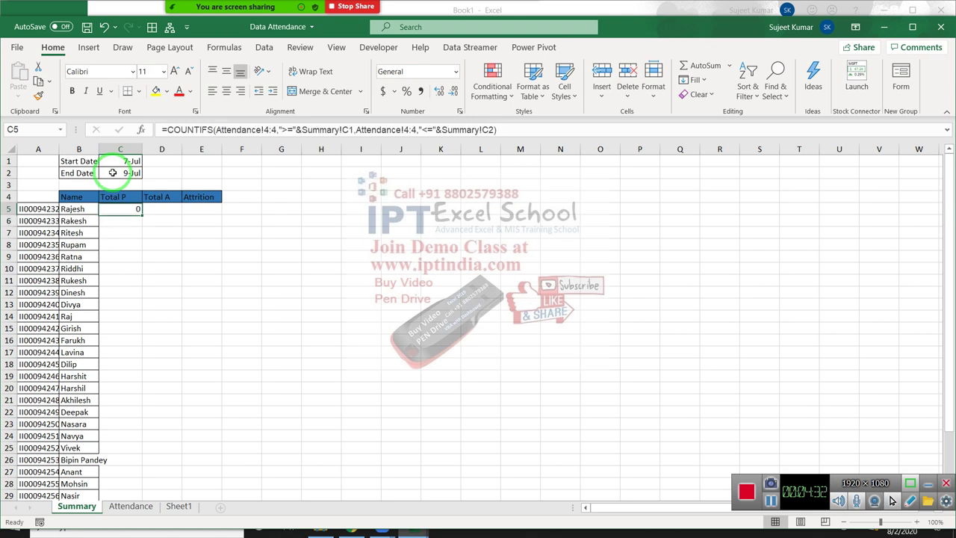
Retype the Start and End Date cells to test the formula, ending at 7-Jan and 9-Jan.
{"action": "left_click", "coordinate": [493, 130]}
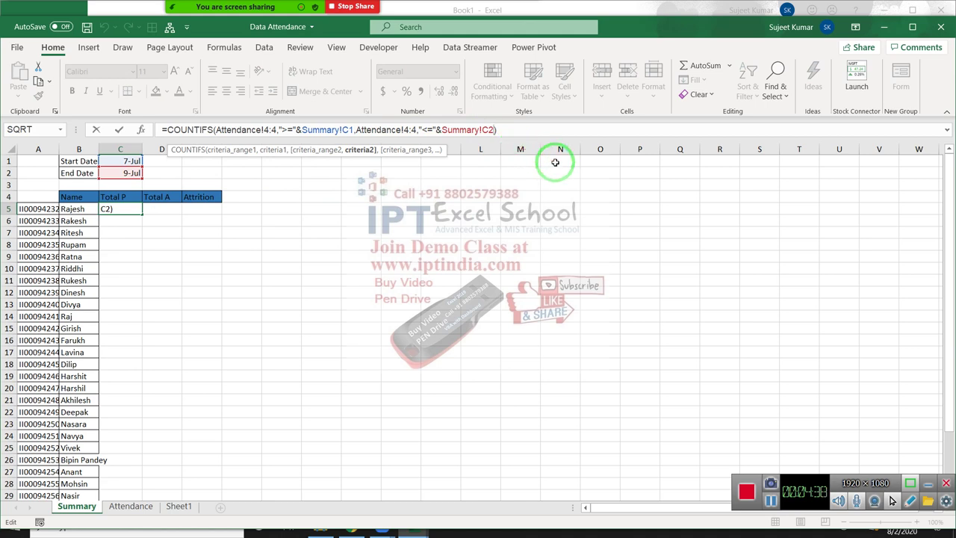
{"action": "key", "text": "ctrl+Return"}
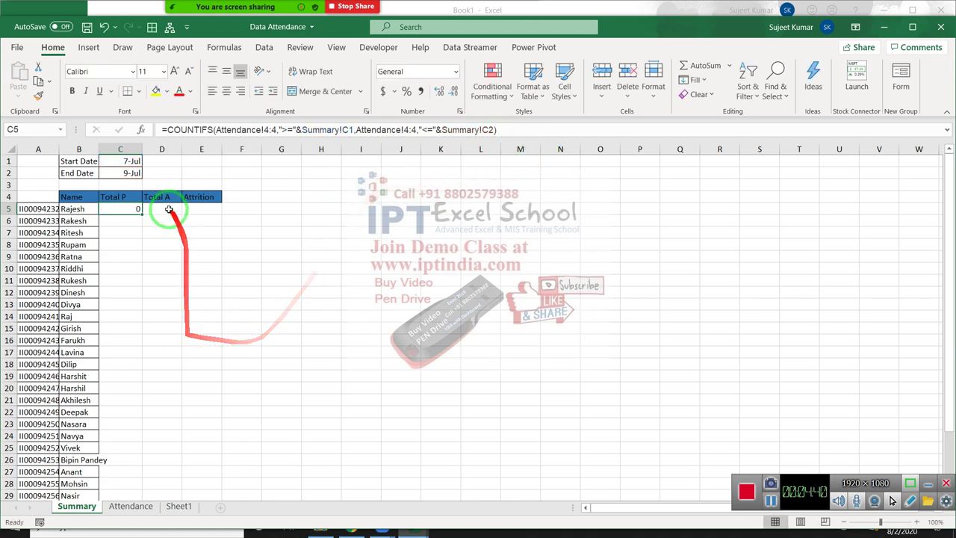
{"action": "left_click", "coordinate": [123, 160]}
{"action": "type", "text": "1"}
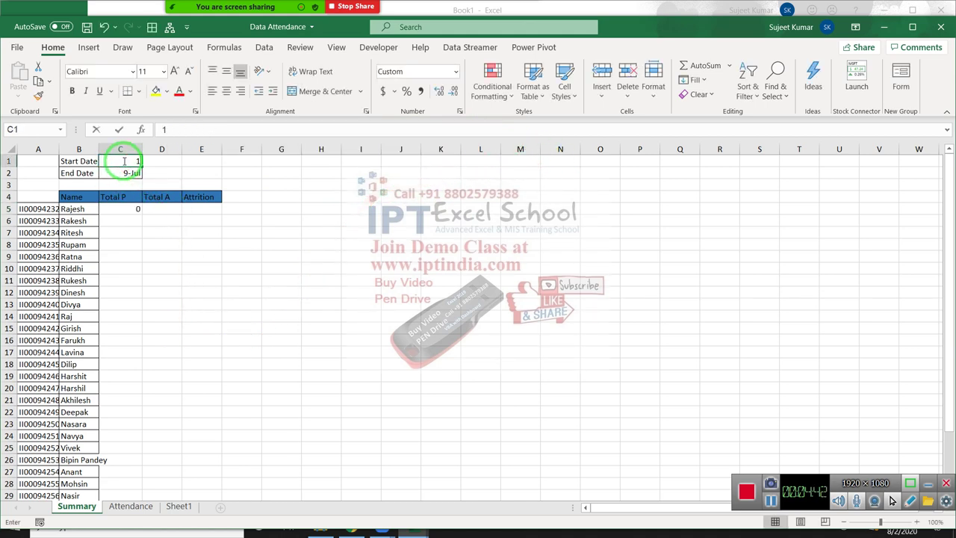
{"action": "type", "text": "/1"}
{"action": "key", "text": "Return"}
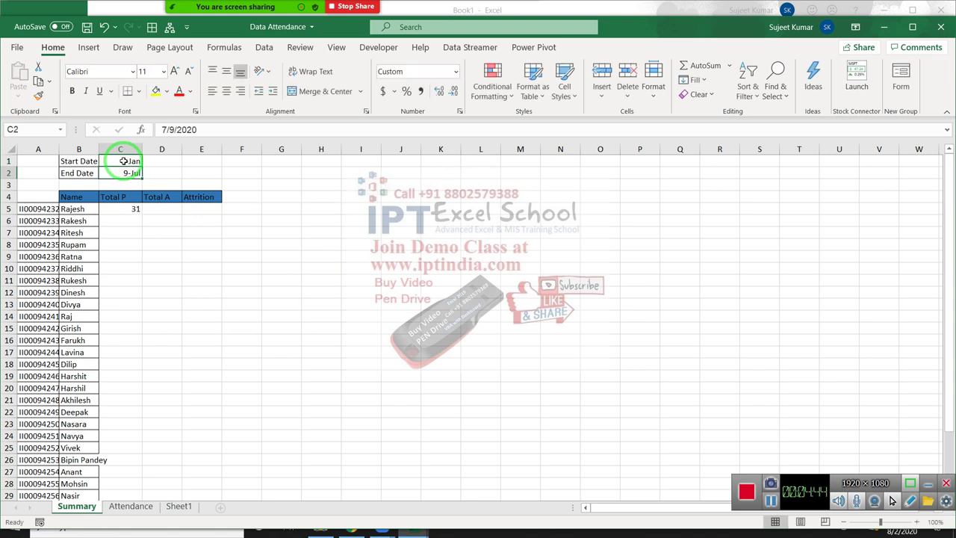
{"action": "type", "text": "7/9"}
{"action": "key", "text": "Return"}
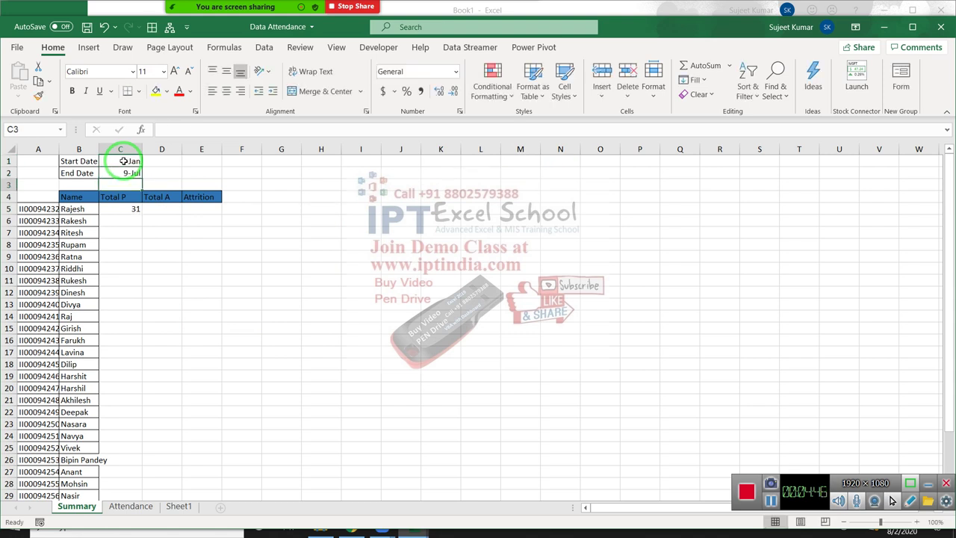
{"action": "key", "text": "Up"}
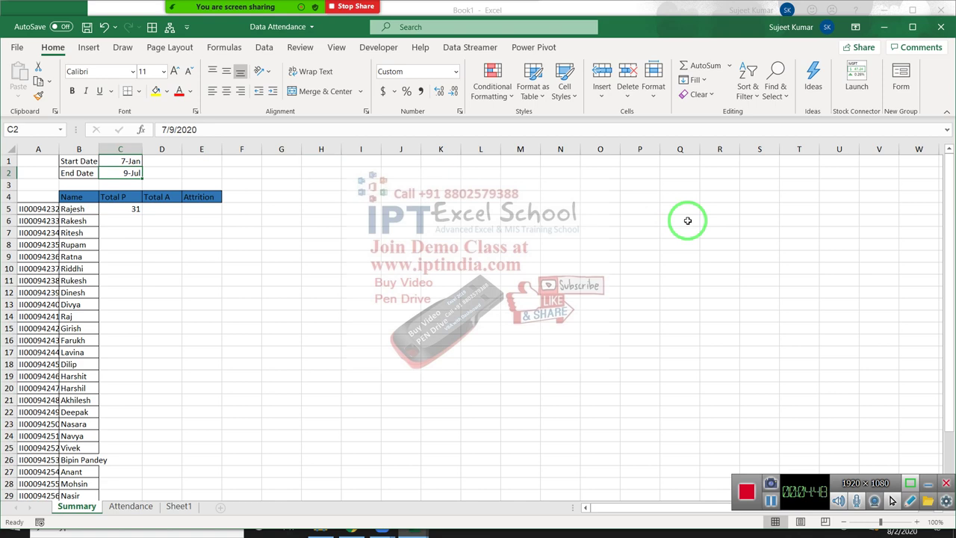
{"action": "type", "text": "1/9"}
{"action": "key", "text": "Return"}
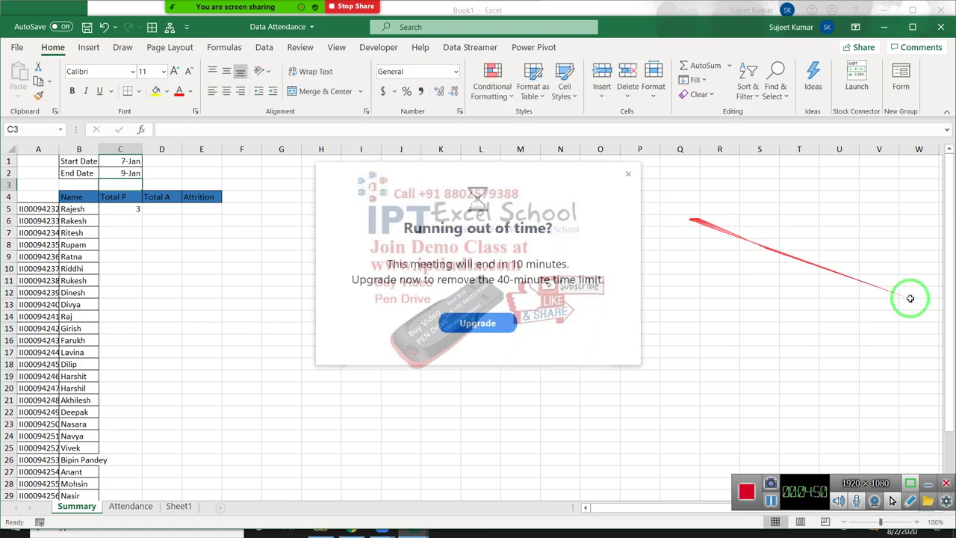
{"action": "left_click", "coordinate": [627, 174]}
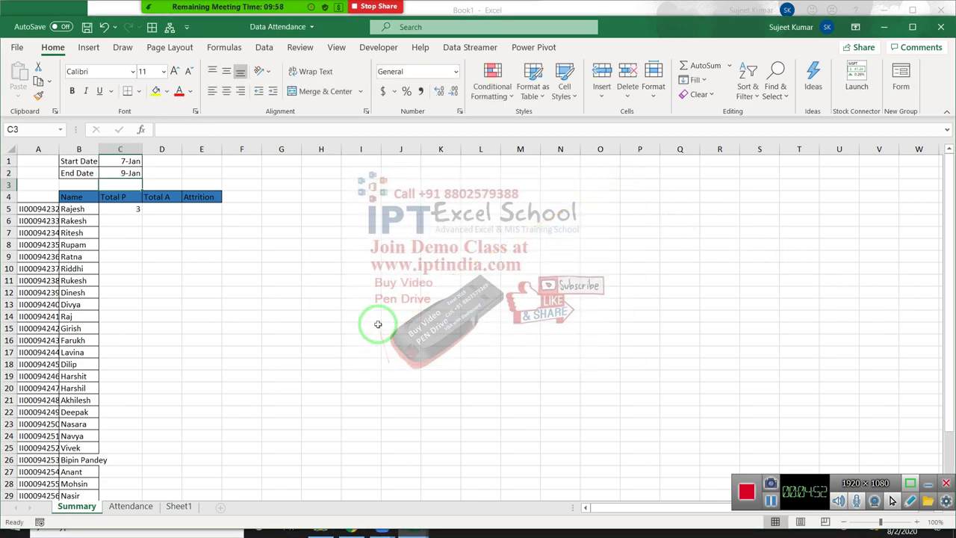
{"action": "left_click", "coordinate": [129, 209]}
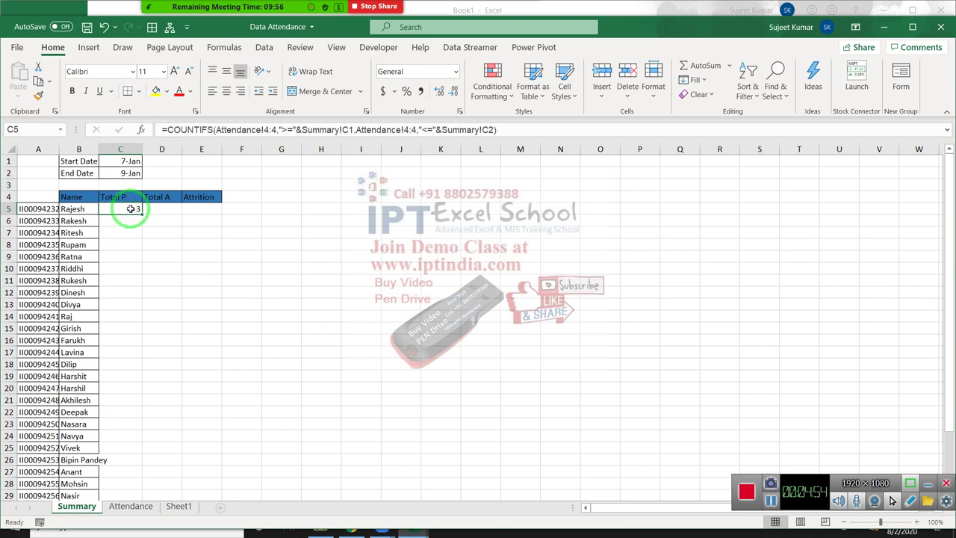
Add Attendance row 5 with a "P" criterion to the Total P COUNTIFS in C5.
{"action": "left_click", "coordinate": [506, 130]}
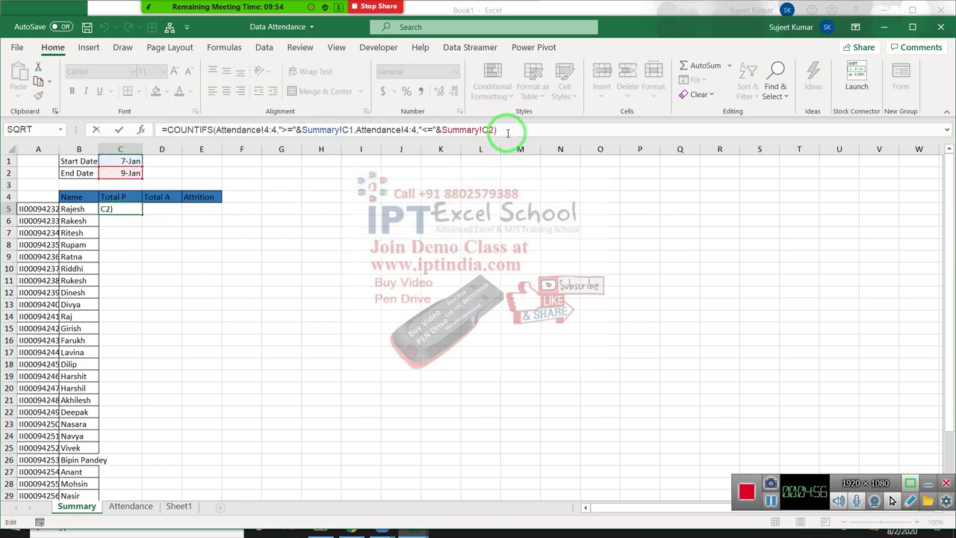
{"action": "key", "text": "BackSpace"}
{"action": "type", "text": ","}
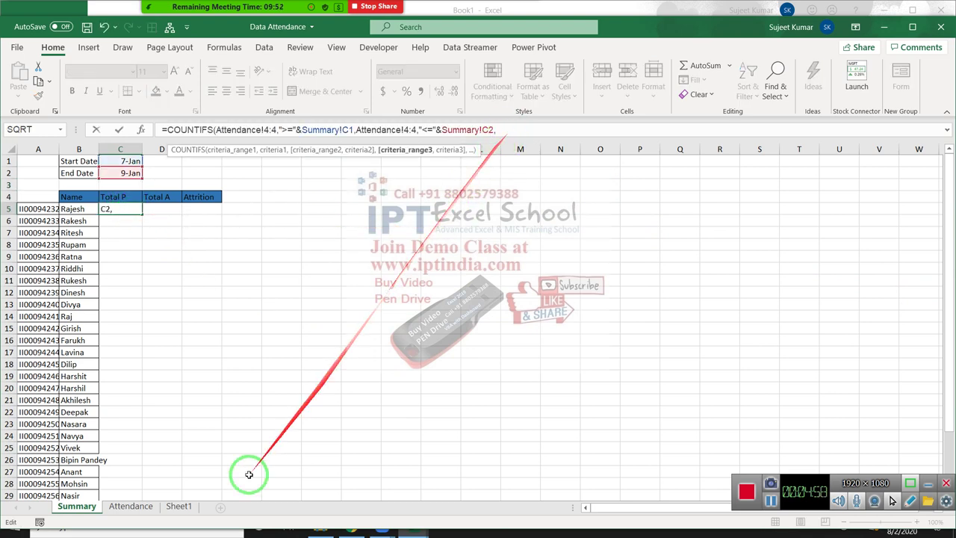
{"action": "left_click", "coordinate": [147, 510]}
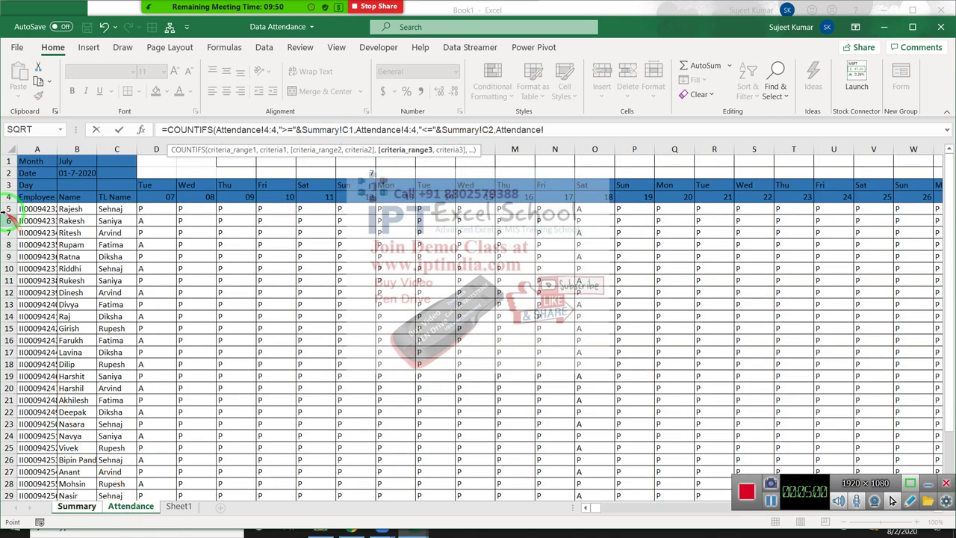
{"action": "left_click", "coordinate": [3, 209]}
{"action": "type", "text": ",\"P"}
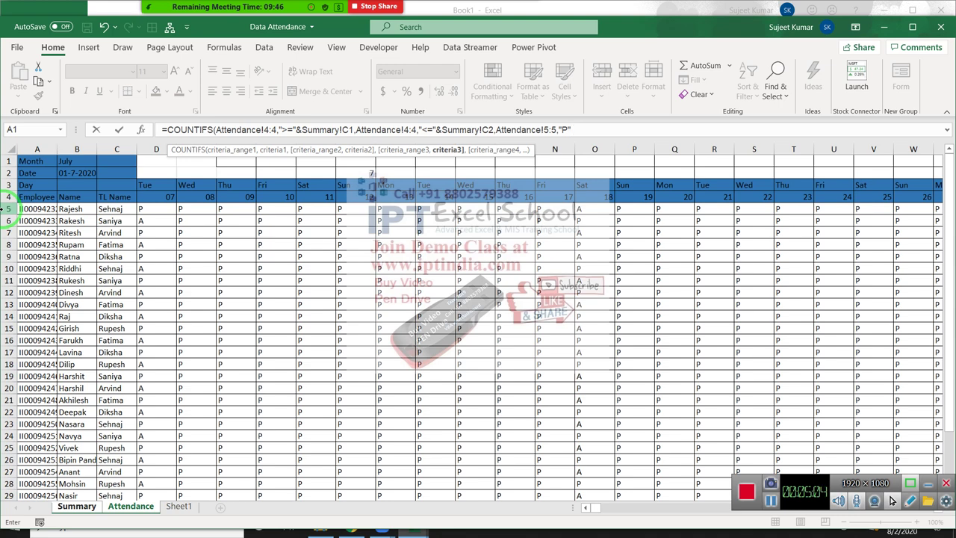
{"action": "key", "text": "Return"}
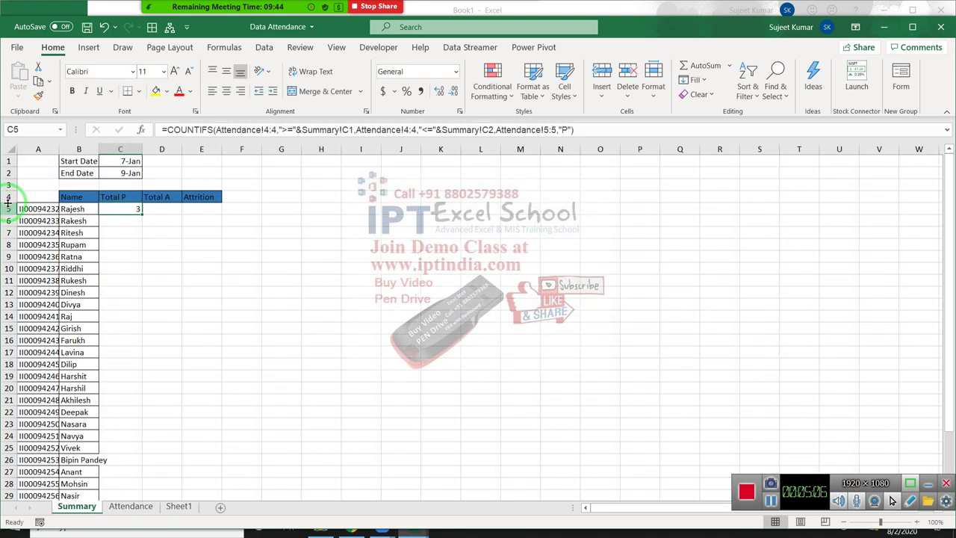
Lock both row 4 references and the C1 and C2 date references as $4:$4, $C$1, $C$2.
{"action": "left_click", "coordinate": [267, 129]}
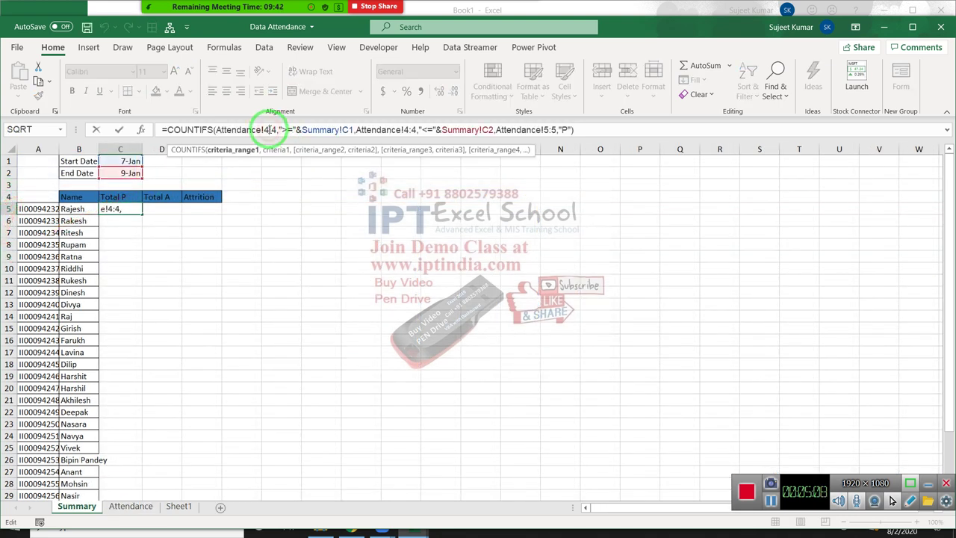
{"action": "key", "text": "F4"}
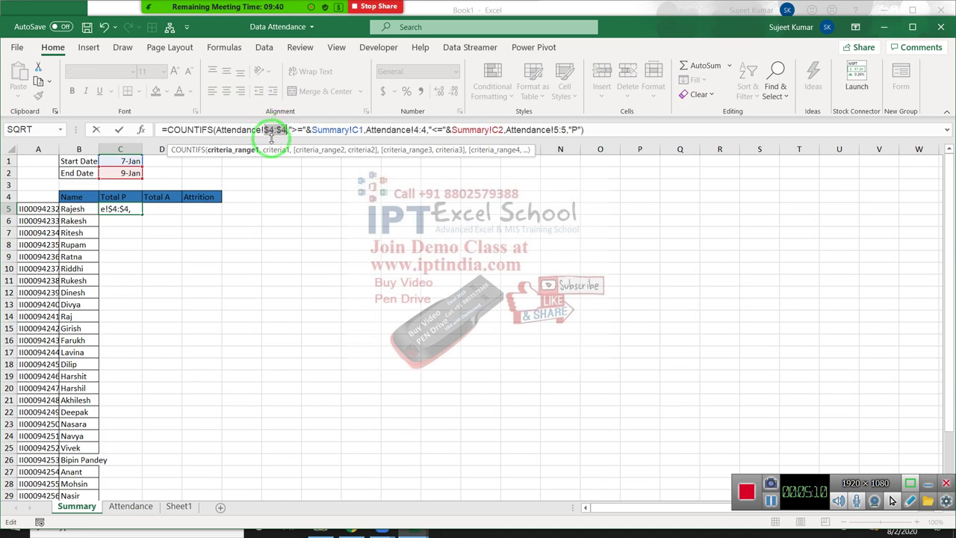
{"action": "left_click", "coordinate": [420, 130]}
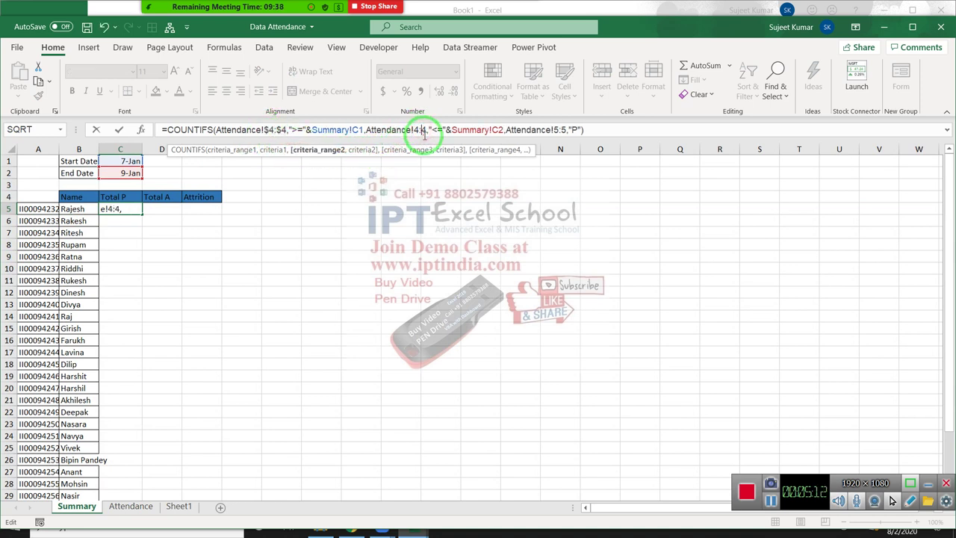
{"action": "key", "text": "F4"}
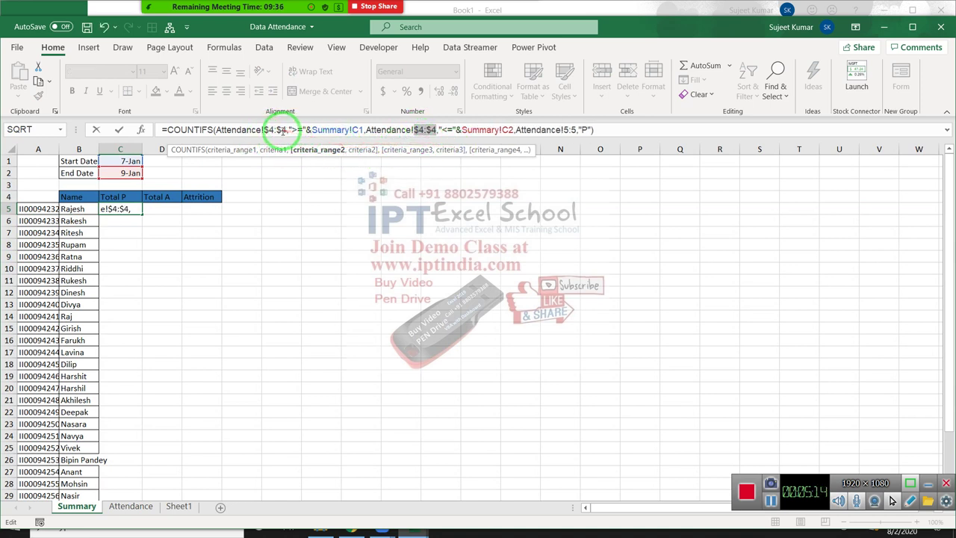
{"action": "left_click", "coordinate": [357, 130]}
{"action": "key", "text": "F4"}
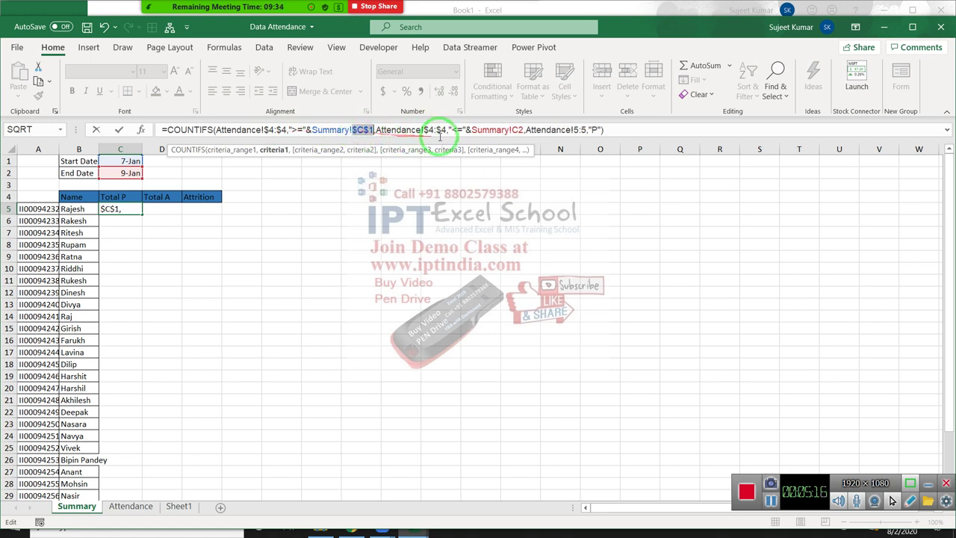
{"action": "left_click", "coordinate": [513, 130]}
{"action": "key", "text": "F4"}
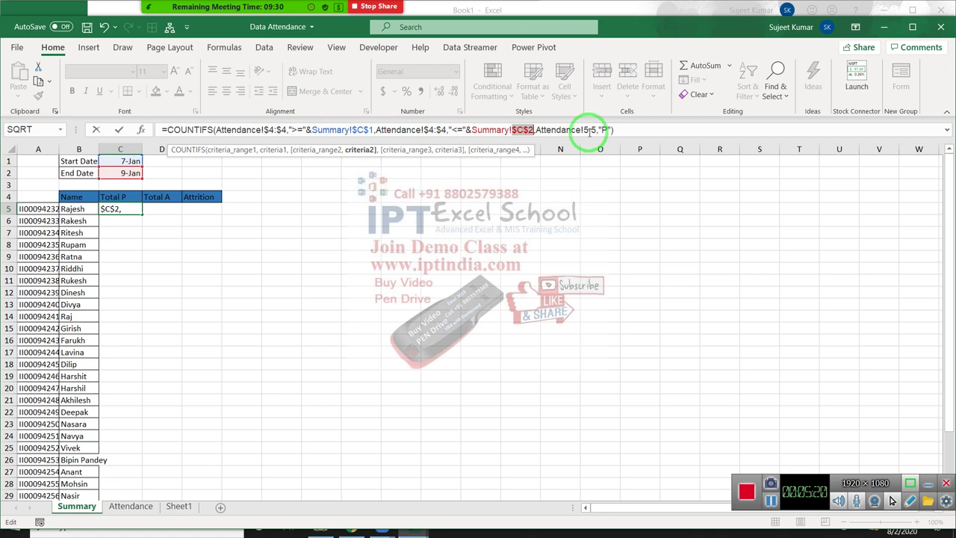
{"action": "key", "text": "Return"}
{"action": "left_click", "coordinate": [132, 209]}
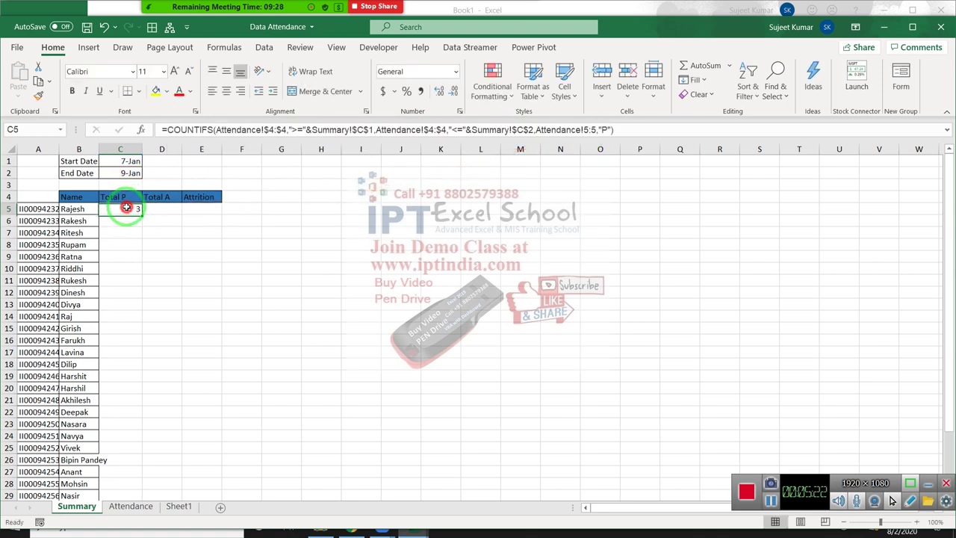
{"action": "left_click_drag", "start_coordinate": [140, 215], "coordinate": [138, 225]}
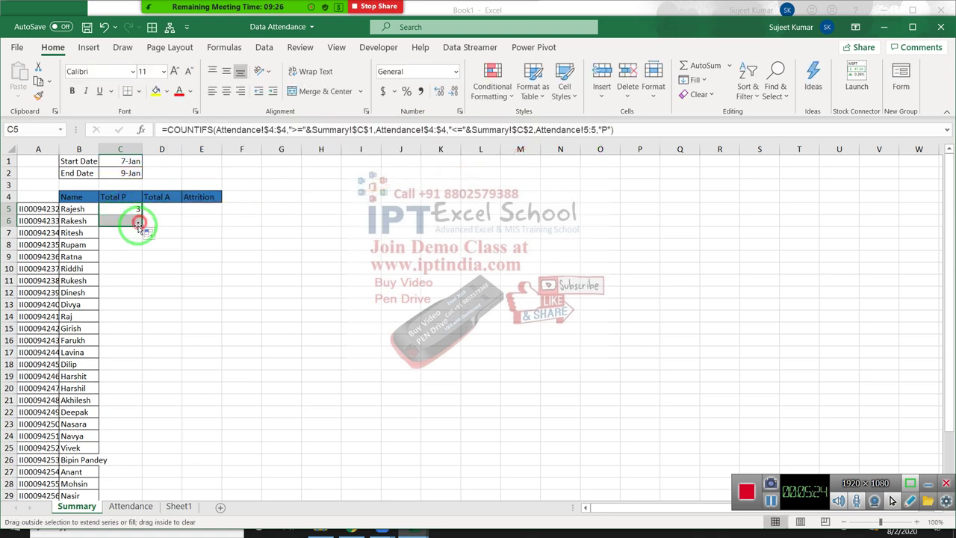
{"action": "double_click", "coordinate": [130, 221]}
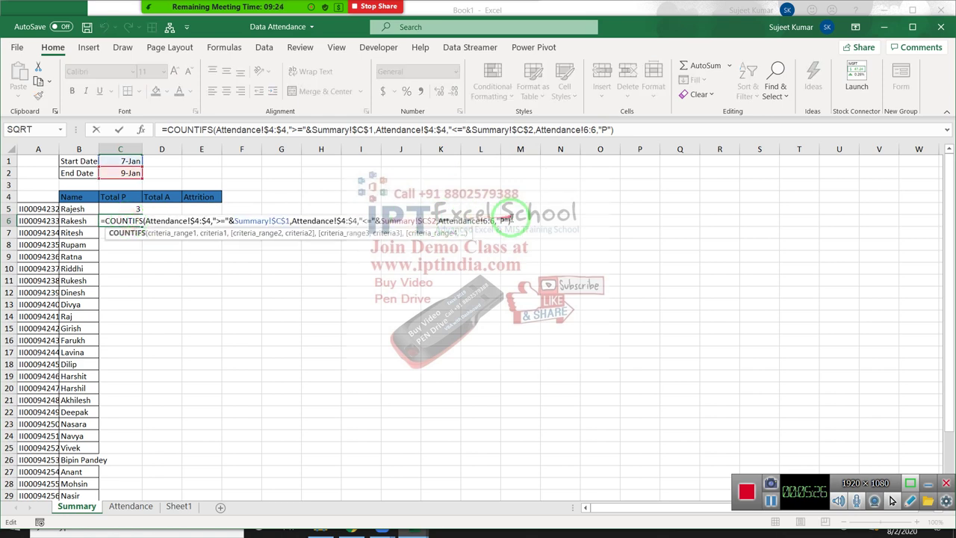
{"action": "left_click_drag", "start_coordinate": [514, 223], "coordinate": [258, 465]}
{"action": "key", "text": "Escape"}
{"action": "left_click", "coordinate": [131, 506]}
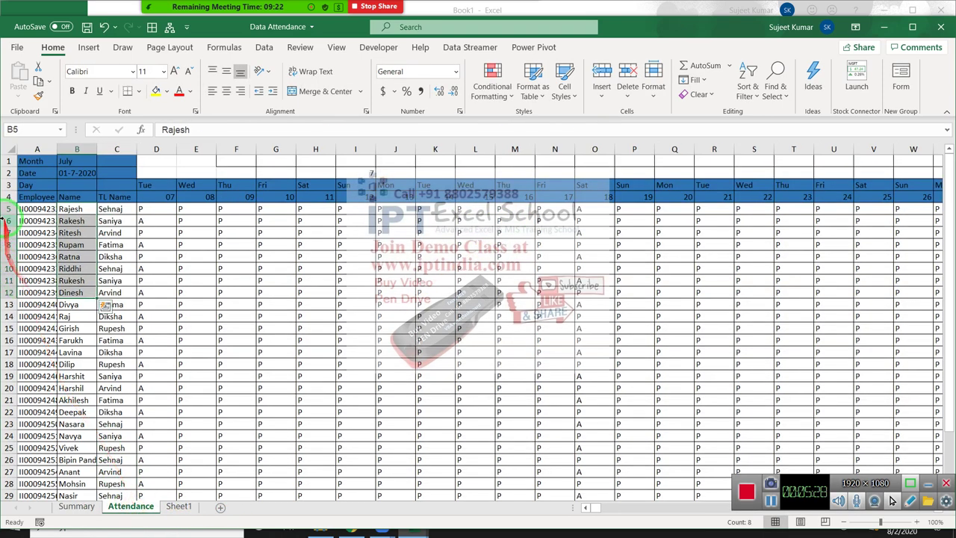
{"action": "left_click", "coordinate": [4, 211]}
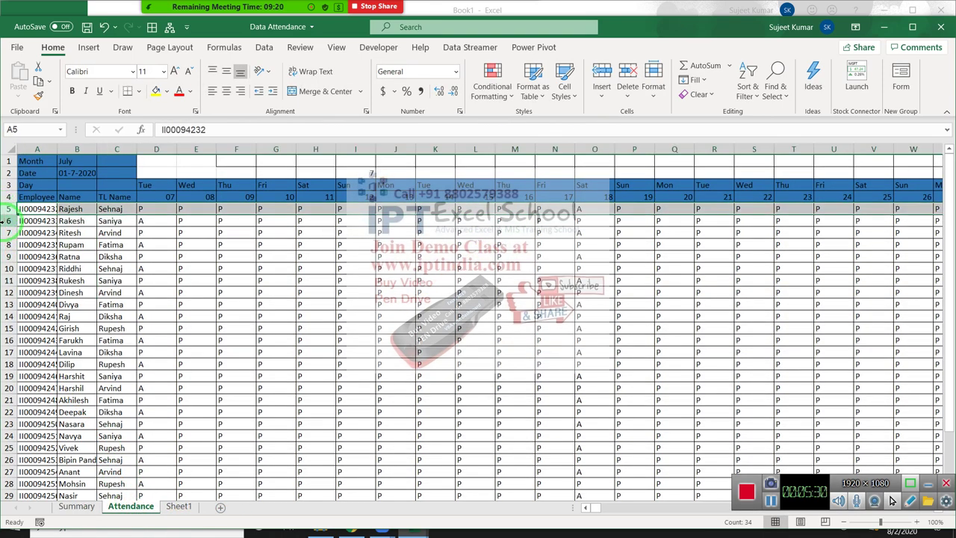
{"action": "left_click", "coordinate": [4, 221]}
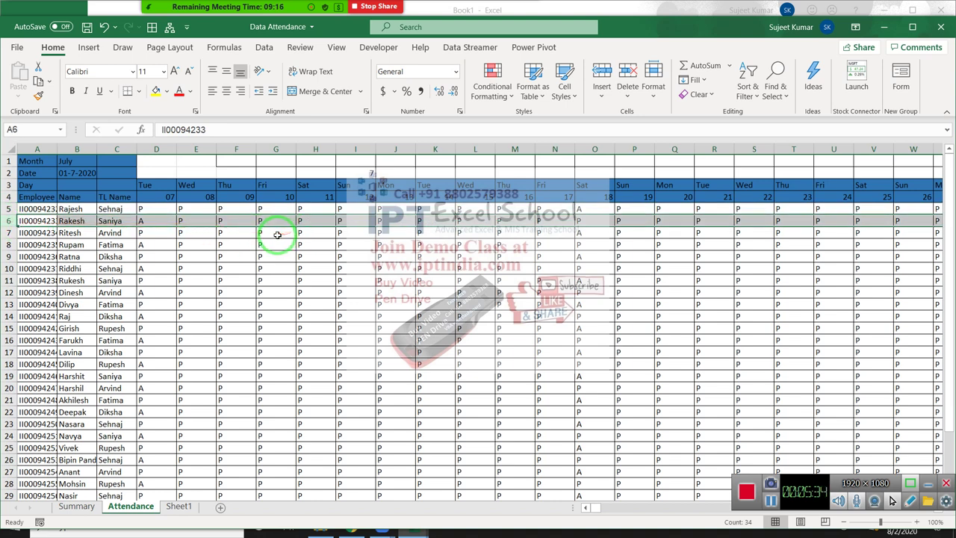
{"action": "left_click", "coordinate": [160, 220]}
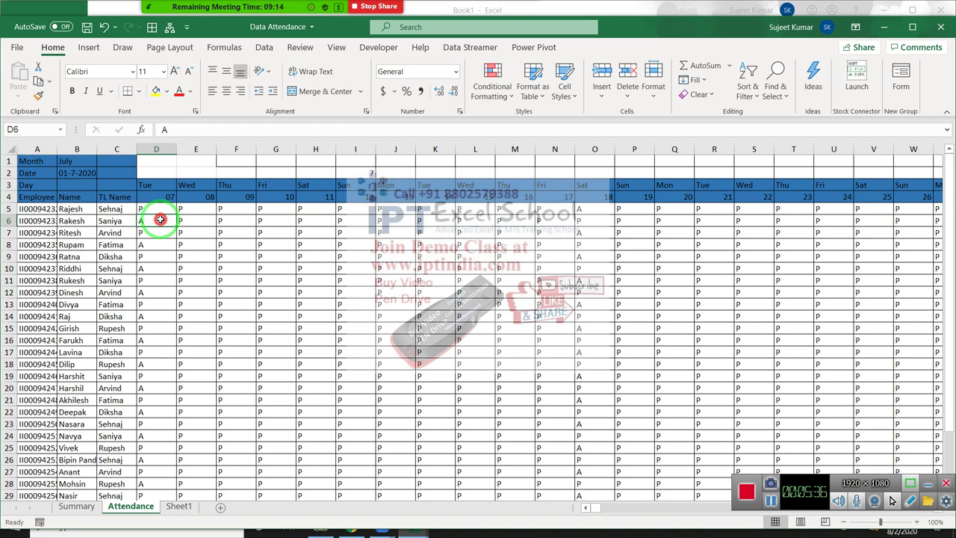
{"action": "left_click_drag", "start_coordinate": [160, 219], "coordinate": [231, 228]}
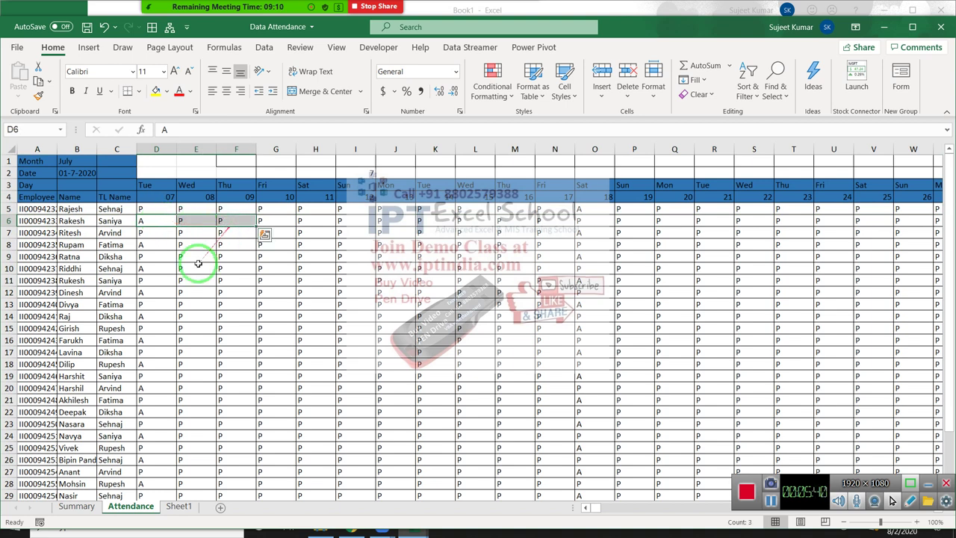
{"action": "left_click", "coordinate": [78, 507]}
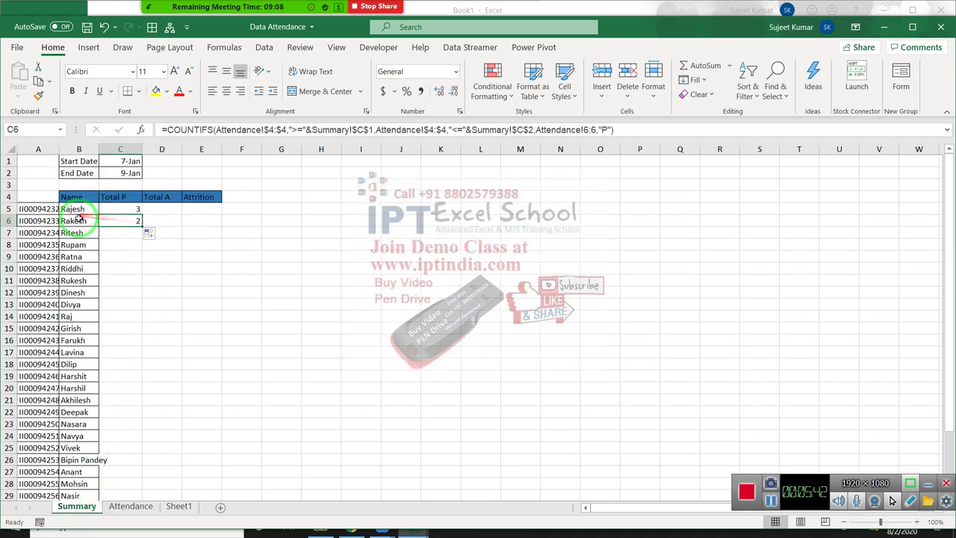
{"action": "left_click_drag", "start_coordinate": [81, 221], "coordinate": [38, 212]}
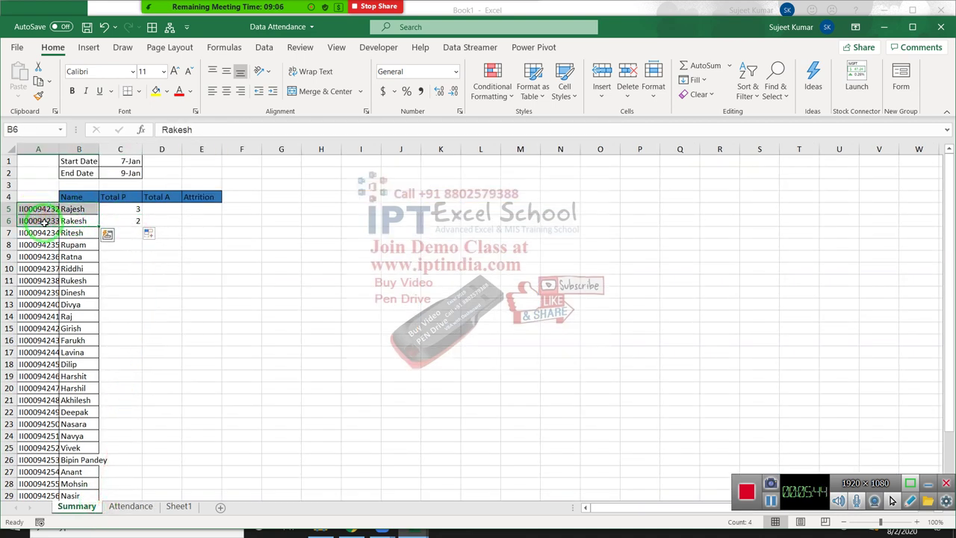
{"action": "left_click", "coordinate": [133, 219]}
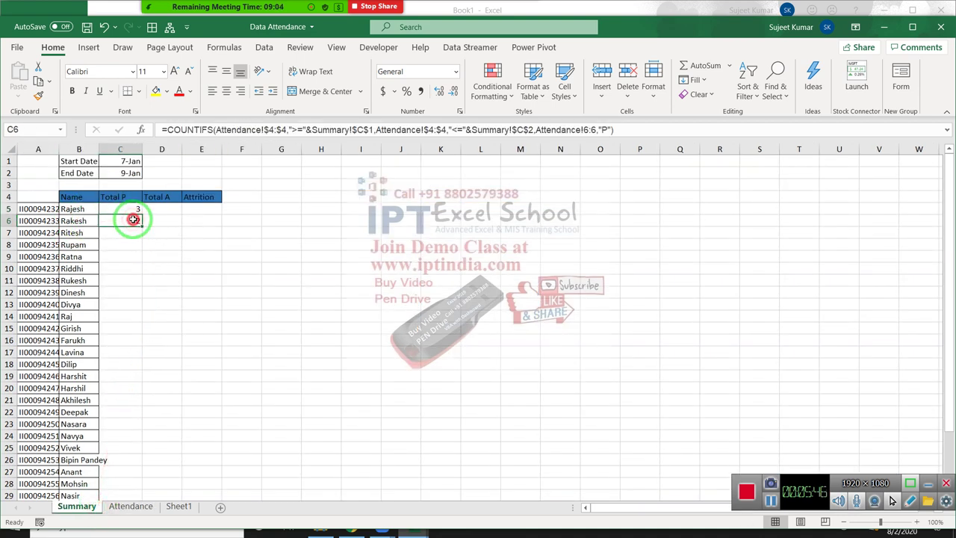
{"action": "double_click", "coordinate": [133, 219]}
{"action": "key", "text": "Escape"}
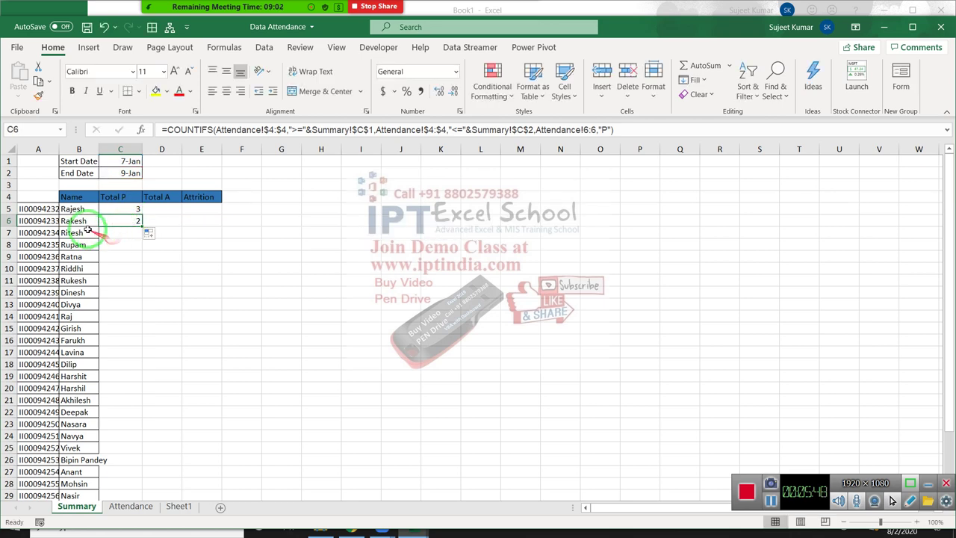
{"action": "left_click_drag", "start_coordinate": [76, 224], "coordinate": [112, 479]}
{"action": "left_click", "coordinate": [129, 506]}
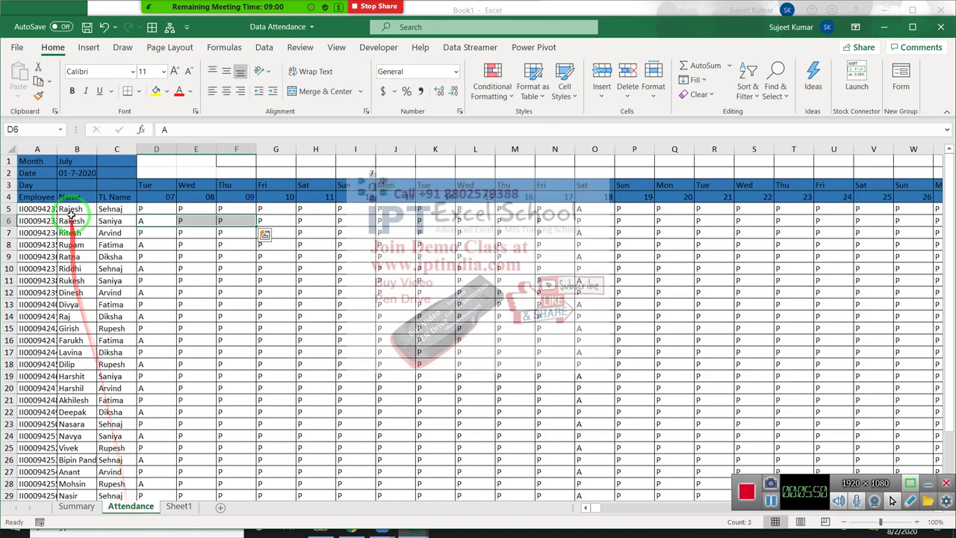
{"action": "left_click_drag", "start_coordinate": [70, 209], "coordinate": [70, 280]}
{"action": "left_click", "coordinate": [77, 506]}
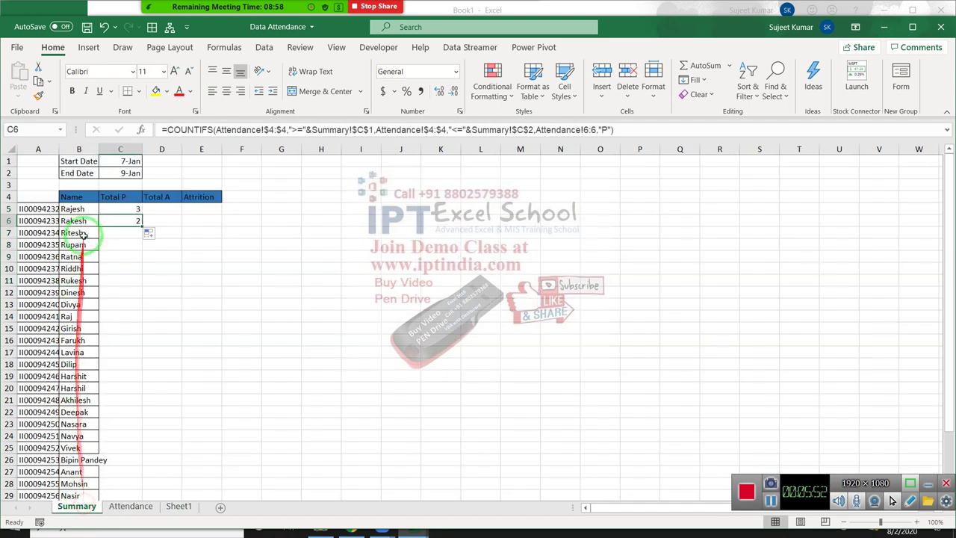
{"action": "left_click_drag", "start_coordinate": [75, 208], "coordinate": [82, 256]}
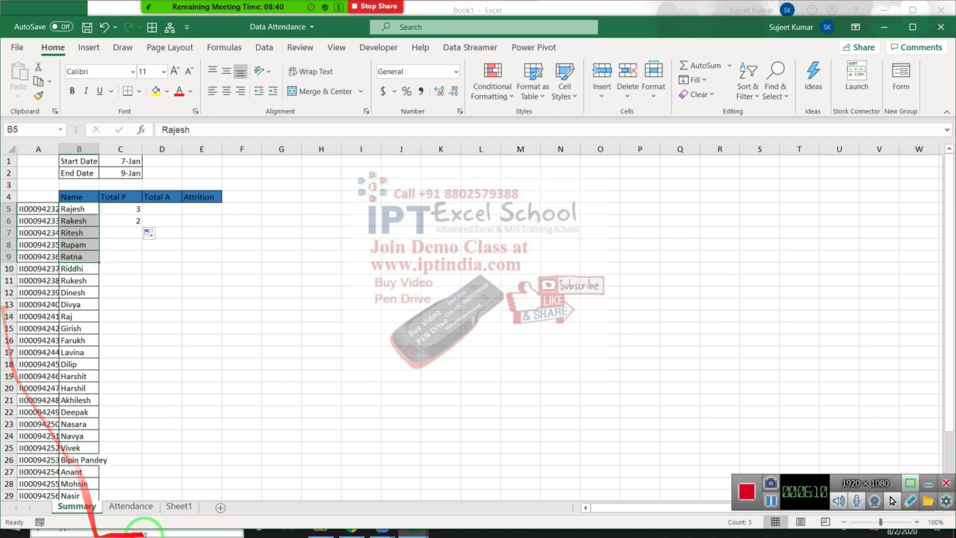
On Sheet1, review =COUNTIFS(1:1,">="&D4,1:1,"<="&E4) in F4, which still returns 3.
{"action": "left_click", "coordinate": [178, 506]}
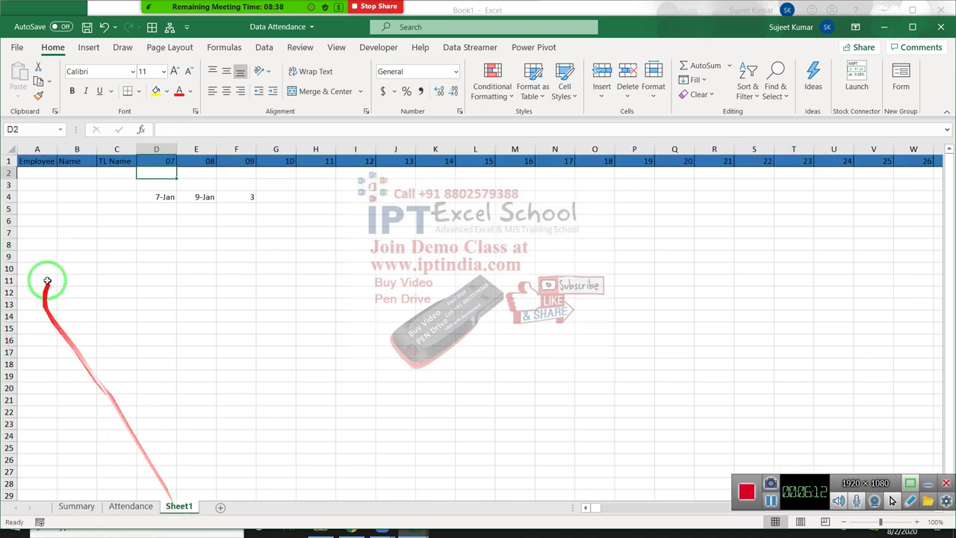
{"action": "left_click", "coordinate": [6, 160]}
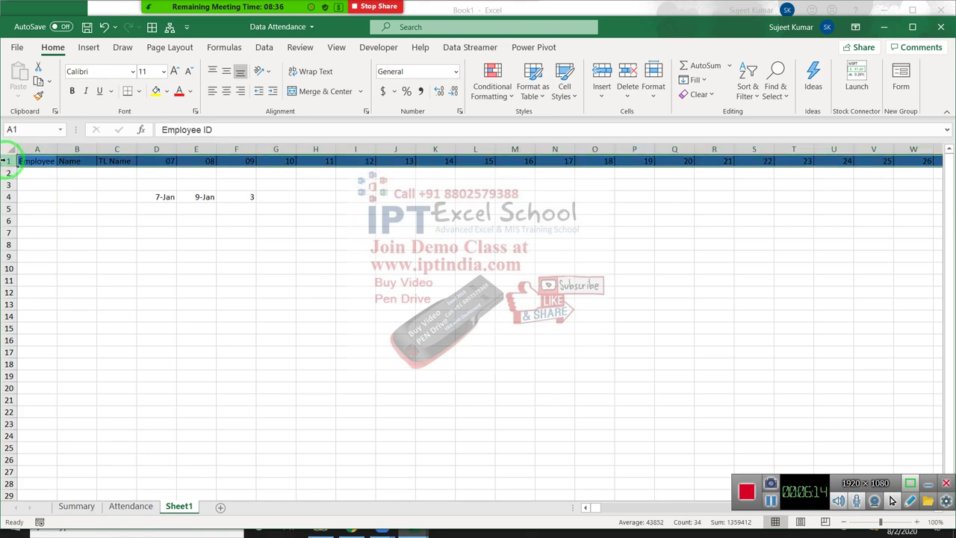
{"action": "double_click", "coordinate": [247, 196]}
{"action": "left_click", "coordinate": [332, 196]}
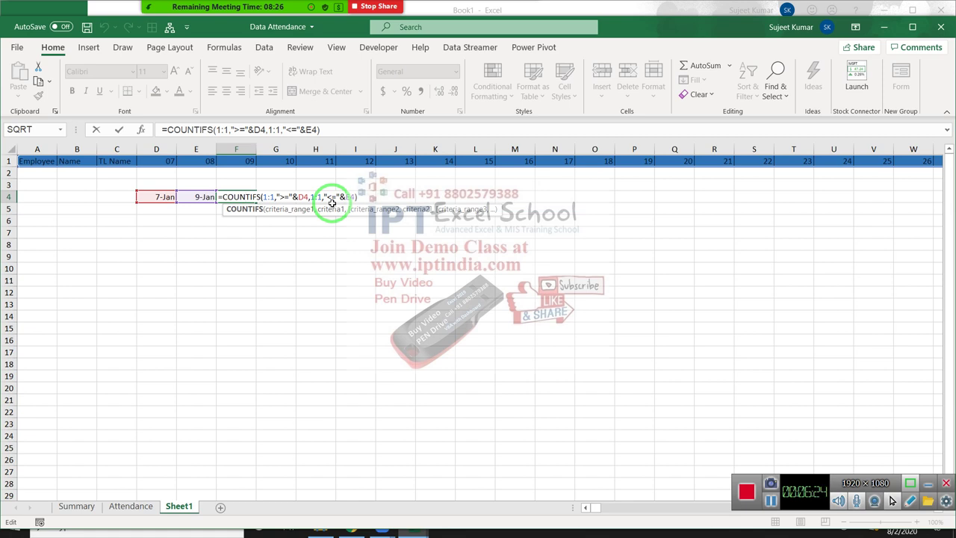
{"action": "key", "text": "Return"}
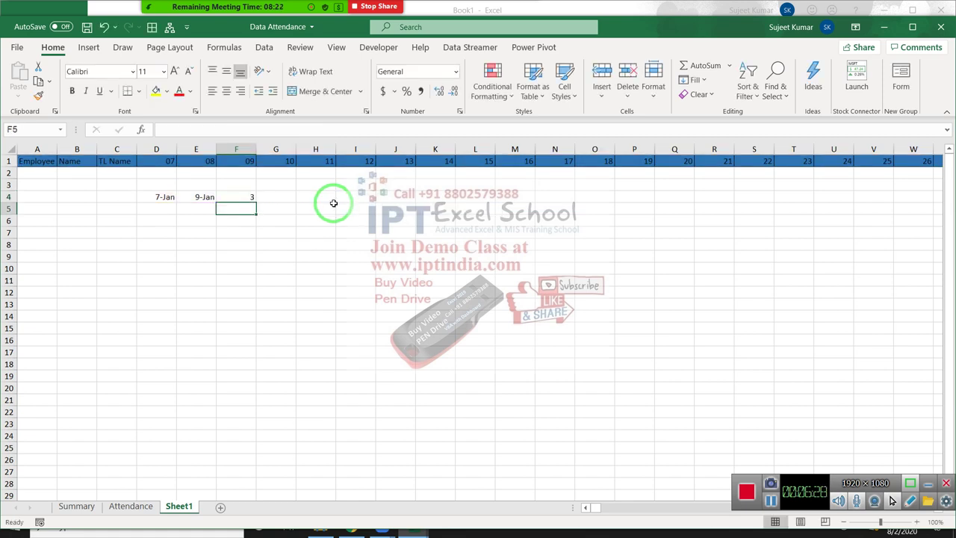
Check Attendance row 5, confirm the Total P formula in C5 returns 3, then start a formula in D5.
{"action": "left_click", "coordinate": [153, 507]}
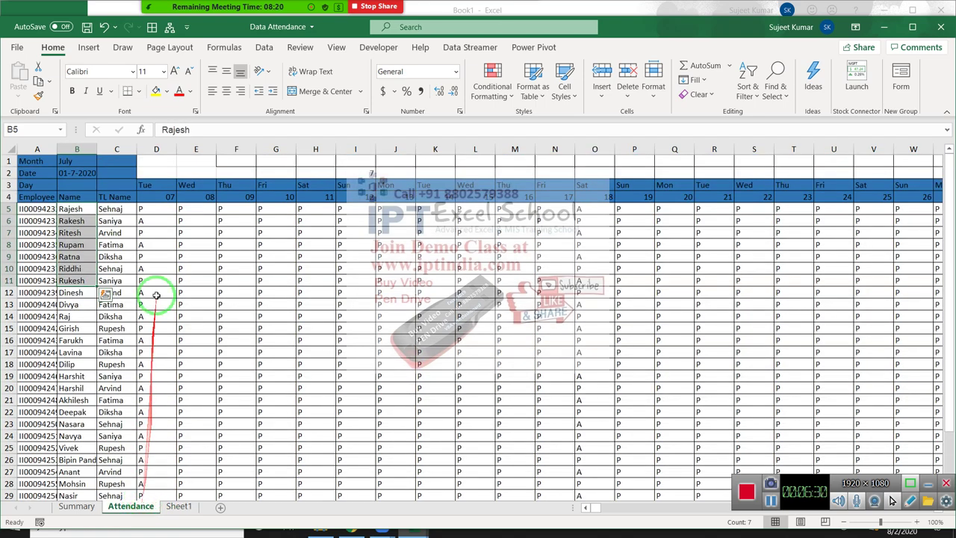
{"action": "left_click", "coordinate": [112, 209]}
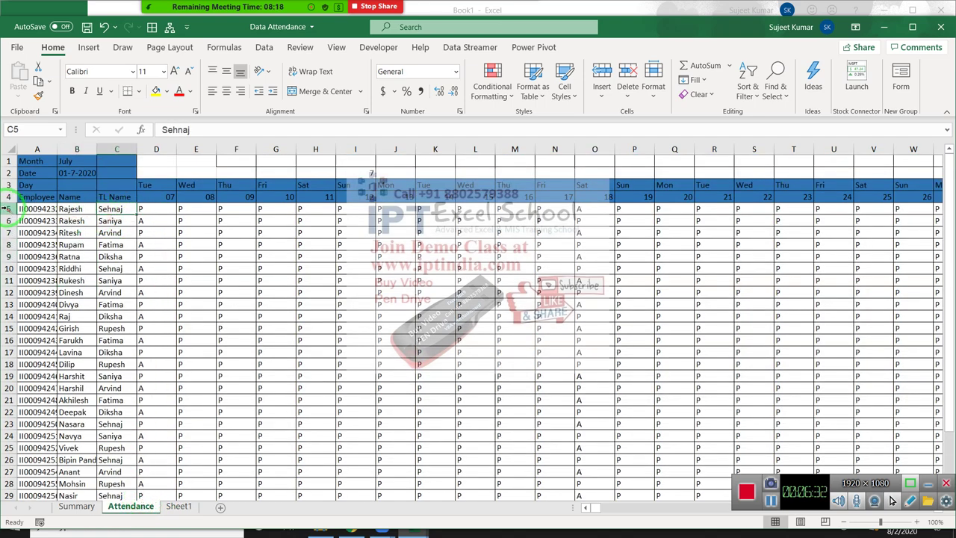
{"action": "left_click", "coordinate": [8, 210]}
{"action": "left_click", "coordinate": [77, 507]}
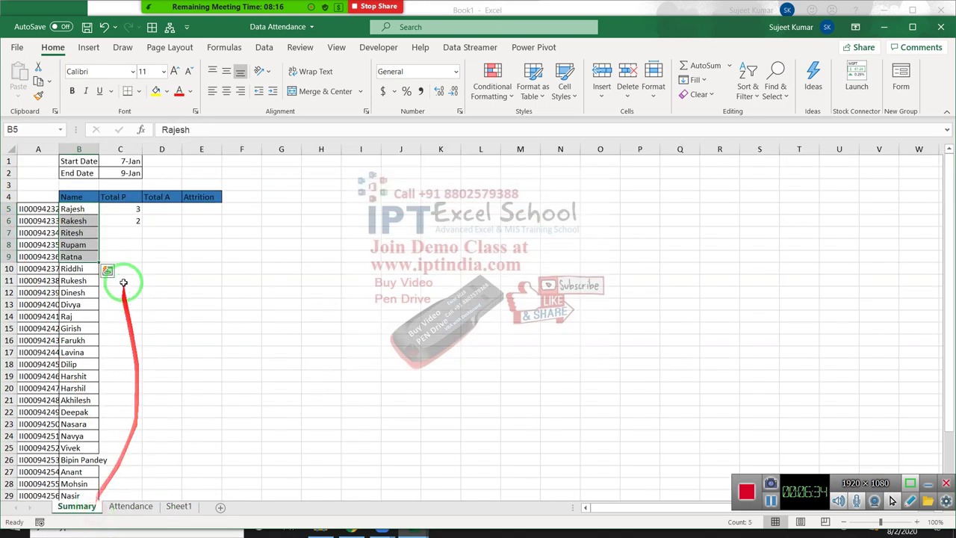
{"action": "double_click", "coordinate": [119, 209]}
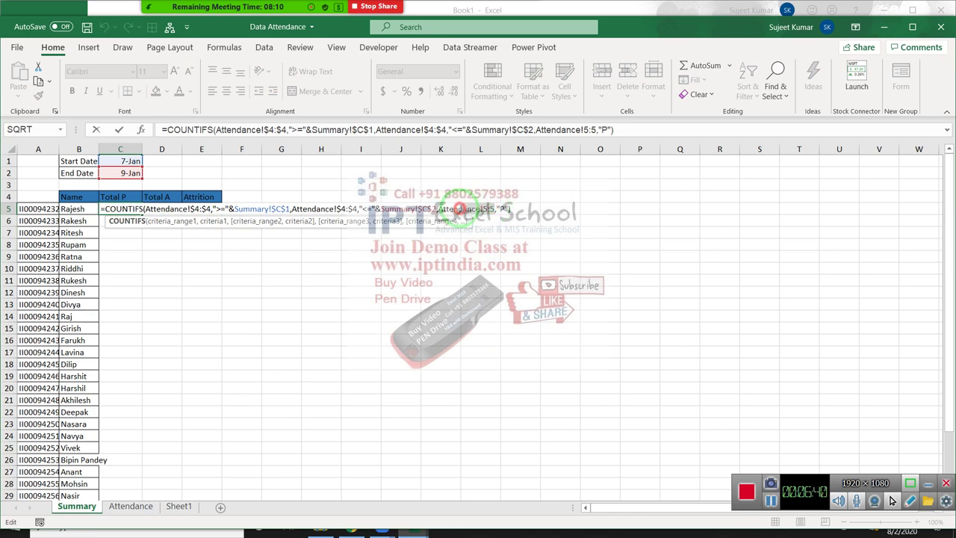
{"action": "left_click_drag", "start_coordinate": [492, 209], "coordinate": [440, 209]}
{"action": "key", "text": "Return"}
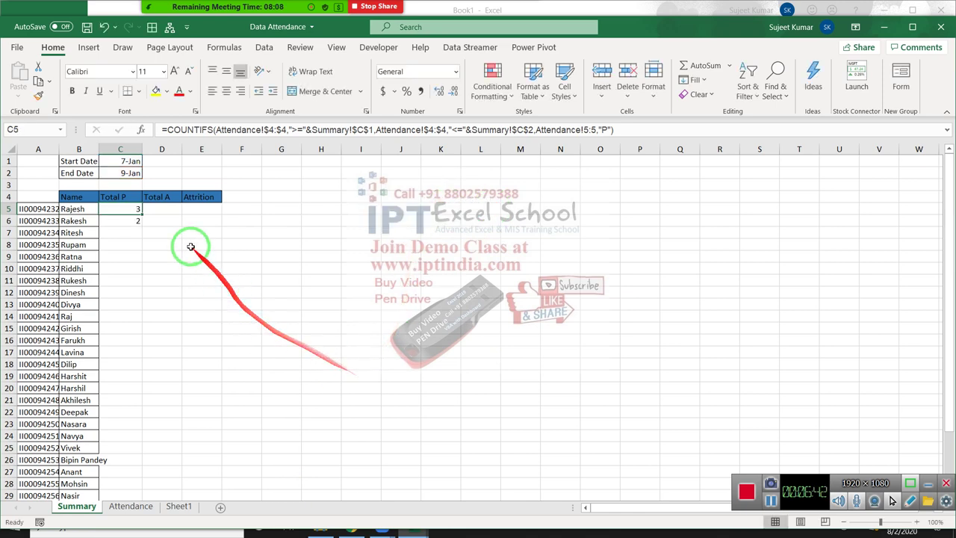
{"action": "left_click", "coordinate": [161, 213]}
{"action": "type", "text": "="}
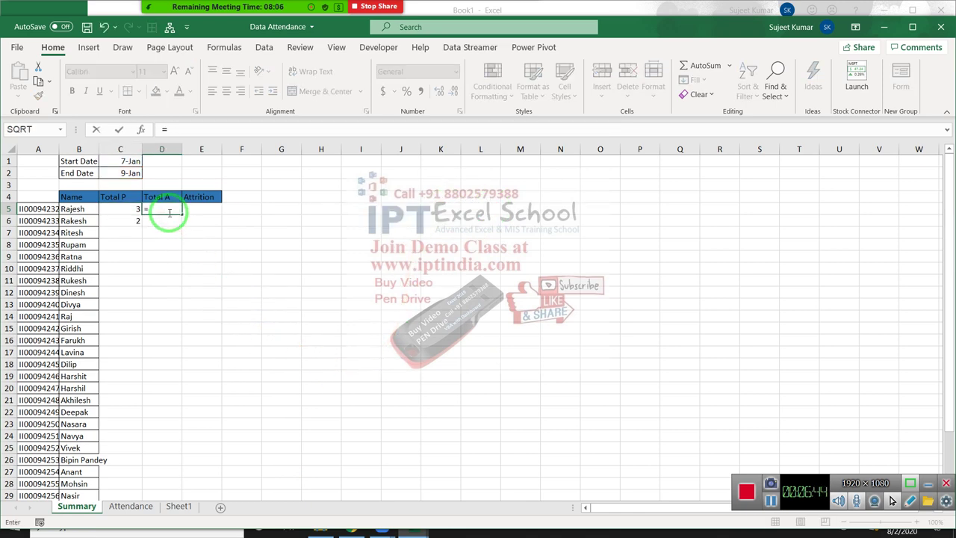
{"action": "type", "text": "m"}
Enter =MATCH(A5,Attendance!A:A,0) in D5 to locate the employee's Attendance row.
{"action": "key", "text": "Tab"}
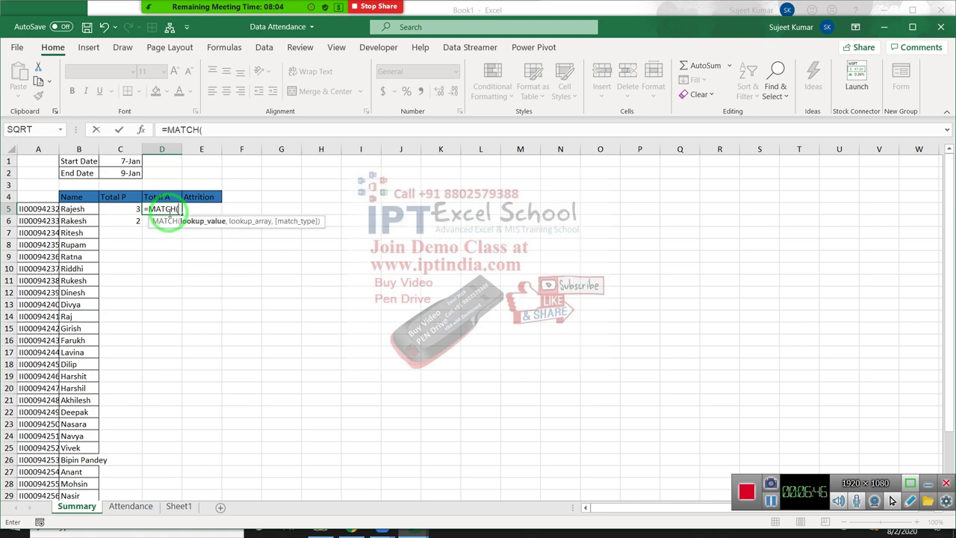
{"action": "key", "text": "Left"}
{"action": "key", "text": "Left"}
{"action": "key", "text": "Left"}
{"action": "type", "text": ","}
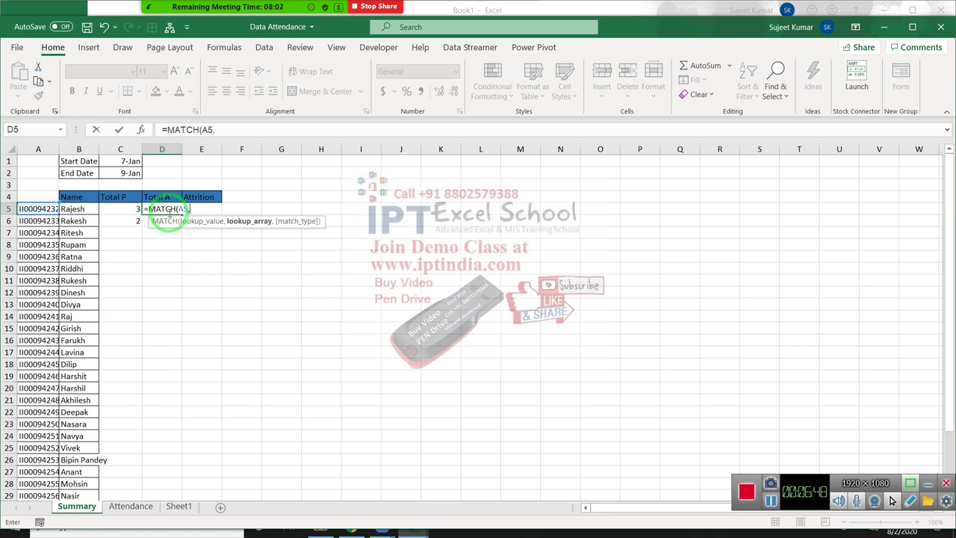
{"action": "left_click", "coordinate": [145, 508]}
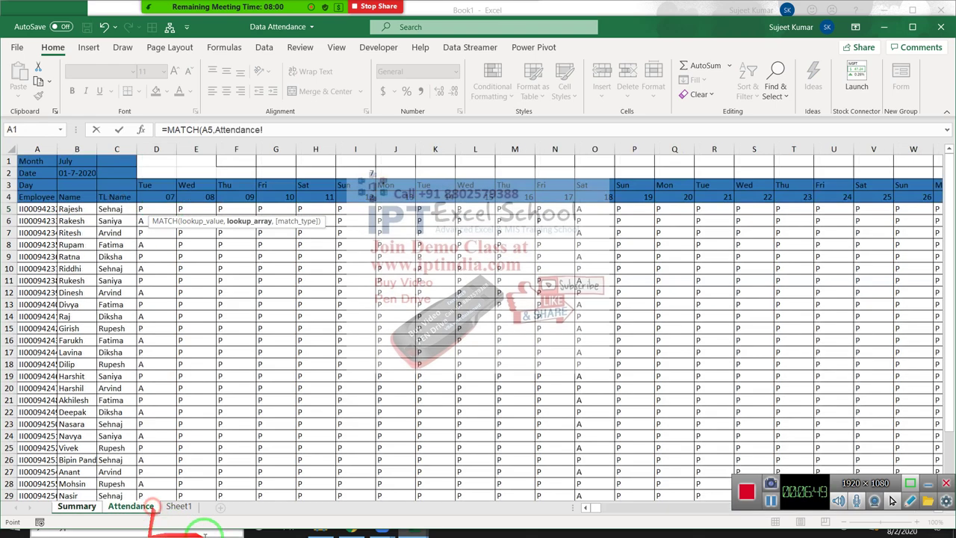
{"action": "left_click", "coordinate": [30, 149]}
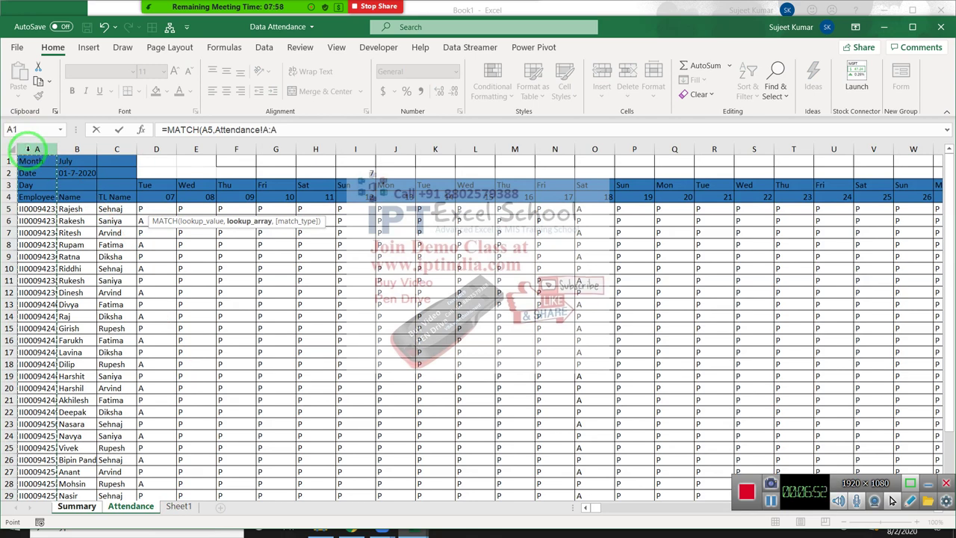
{"action": "type", "text": ",0"}
{"action": "key", "text": "Return"}
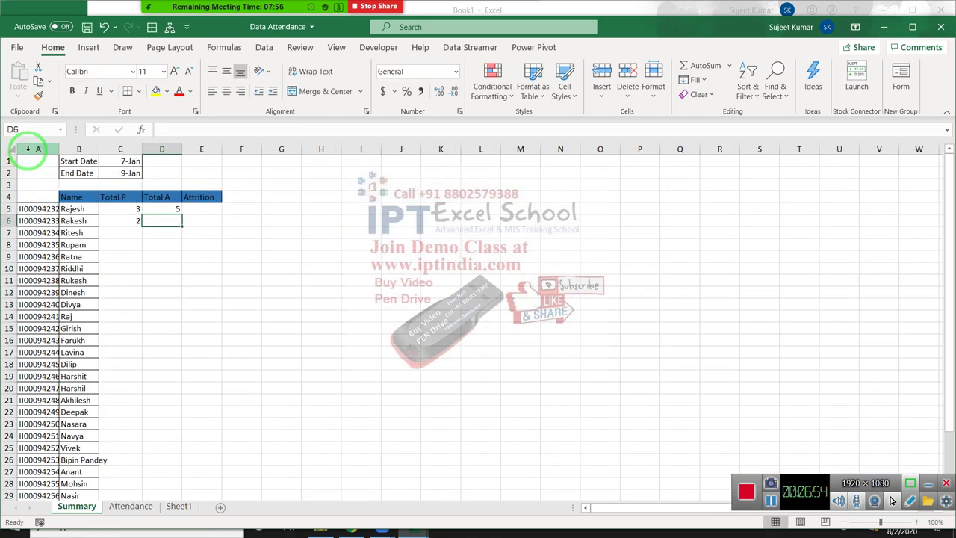
Check the MATCH result 5 against the employee's row on the Attendance sheet.
{"action": "key", "text": "Up"}
{"action": "key", "text": "Left"}
{"action": "key", "text": "Left"}
{"action": "key", "text": "Left"}
{"action": "key", "text": "Right"}
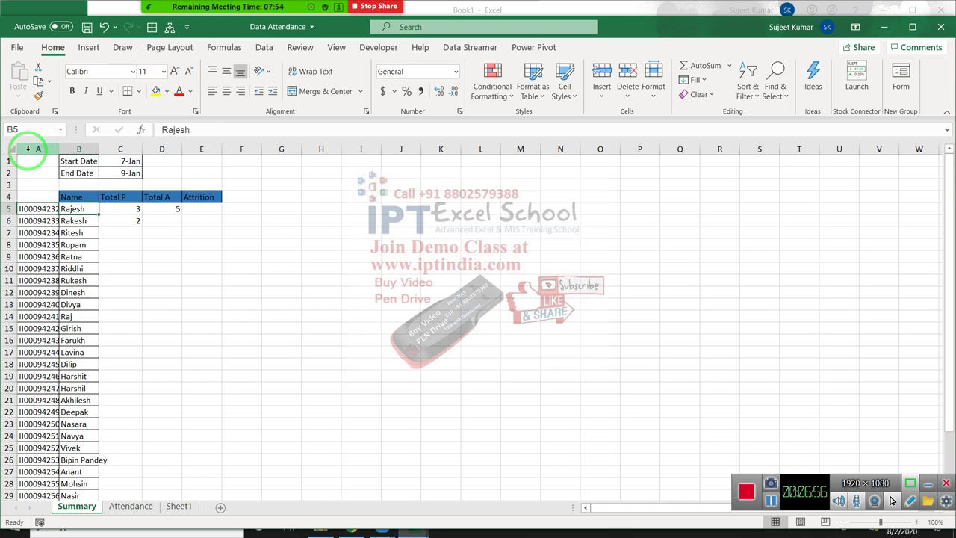
{"action": "key", "text": "Right"}
{"action": "key", "text": "Right"}
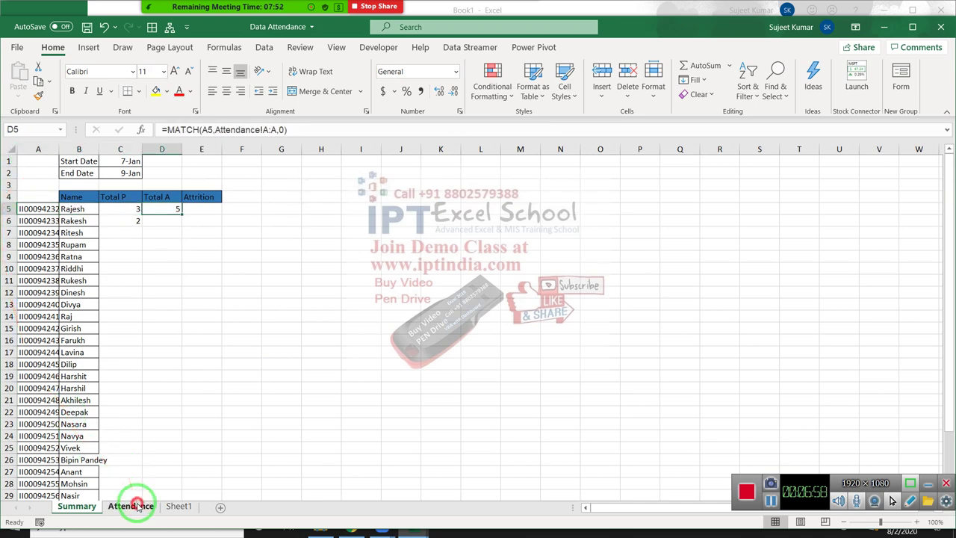
{"action": "left_click", "coordinate": [136, 506]}
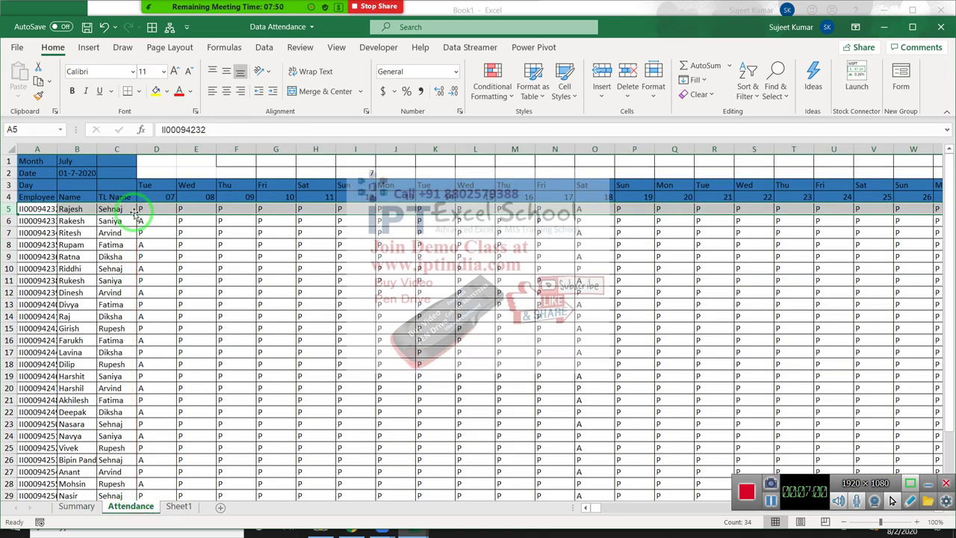
{"action": "left_click", "coordinate": [83, 506]}
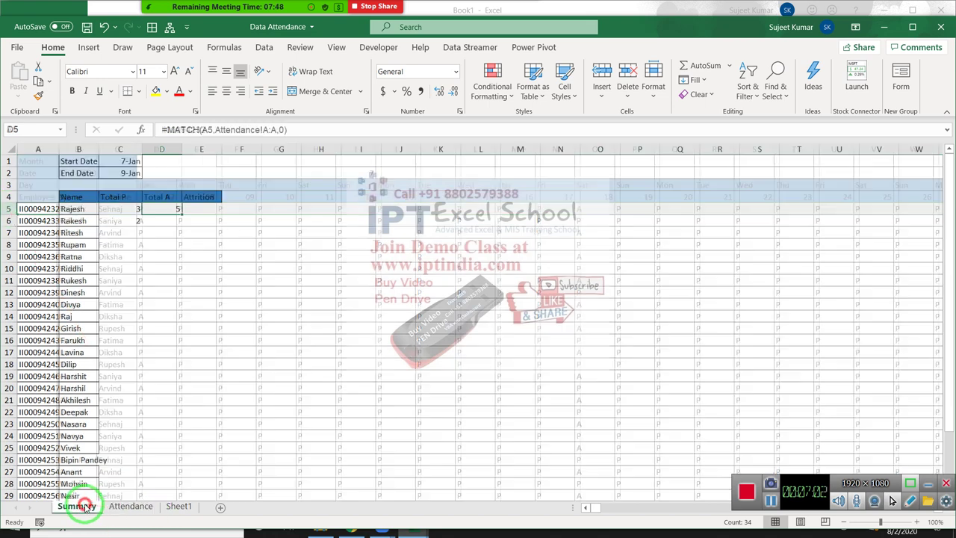
Build =D5&":"&D5 in E5 so the Attrition cell shows 5:5.
{"action": "left_click", "coordinate": [203, 210]}
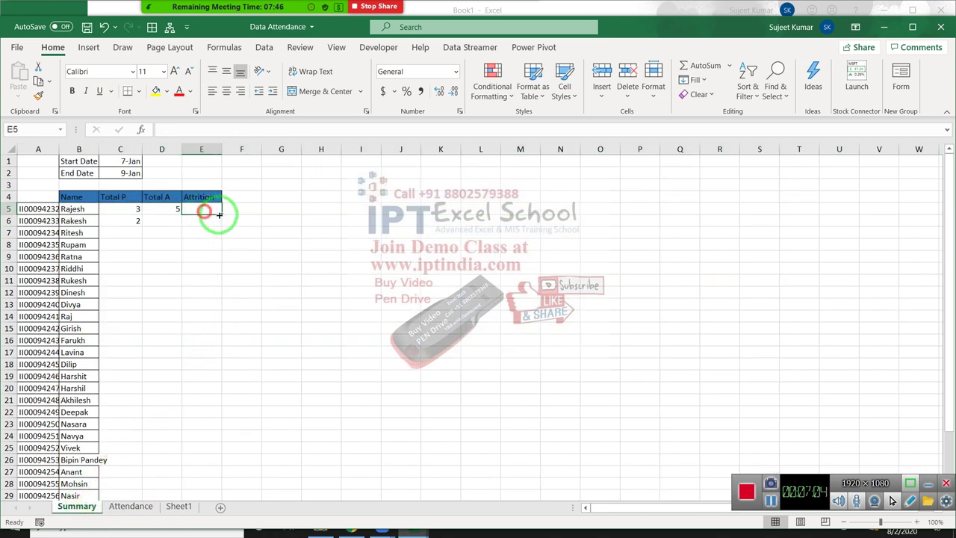
{"action": "type", "text": "="}
{"action": "key", "text": "Left"}
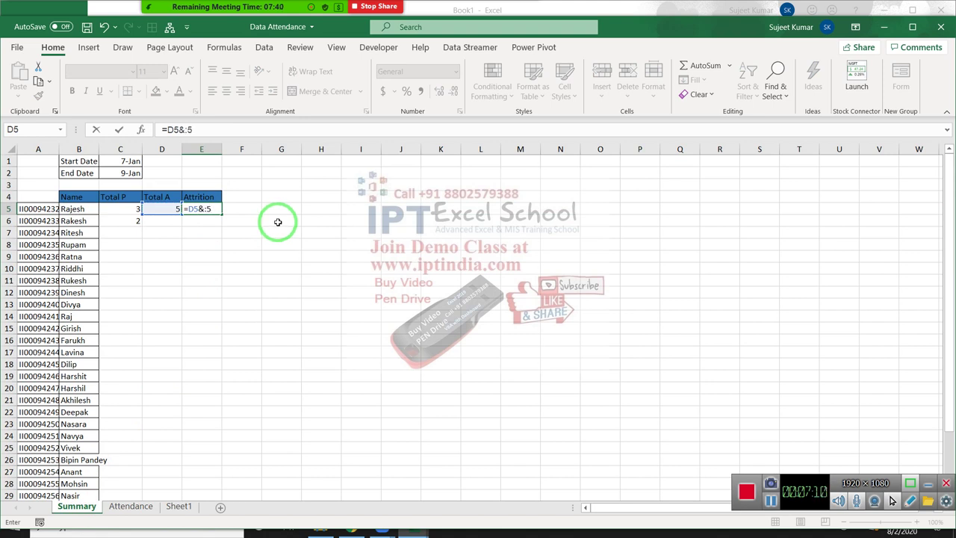
{"action": "left_click", "coordinate": [168, 208]}
{"action": "key", "text": "Return"}
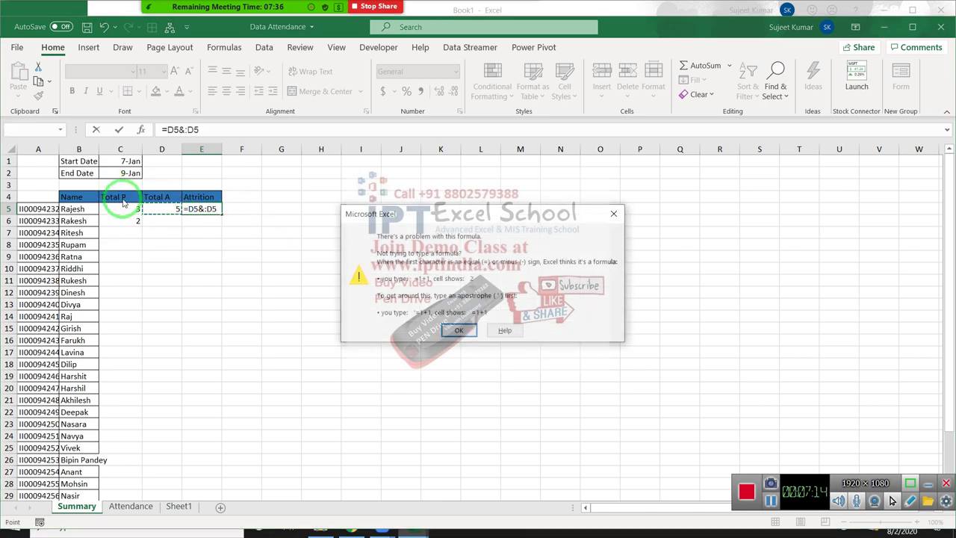
{"action": "key", "text": "Return"}
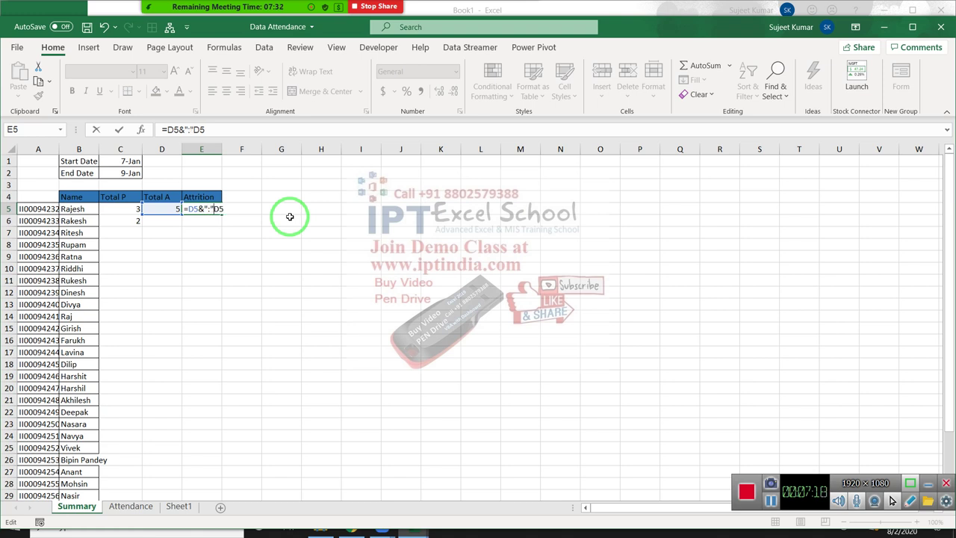
{"action": "key", "text": "Return"}
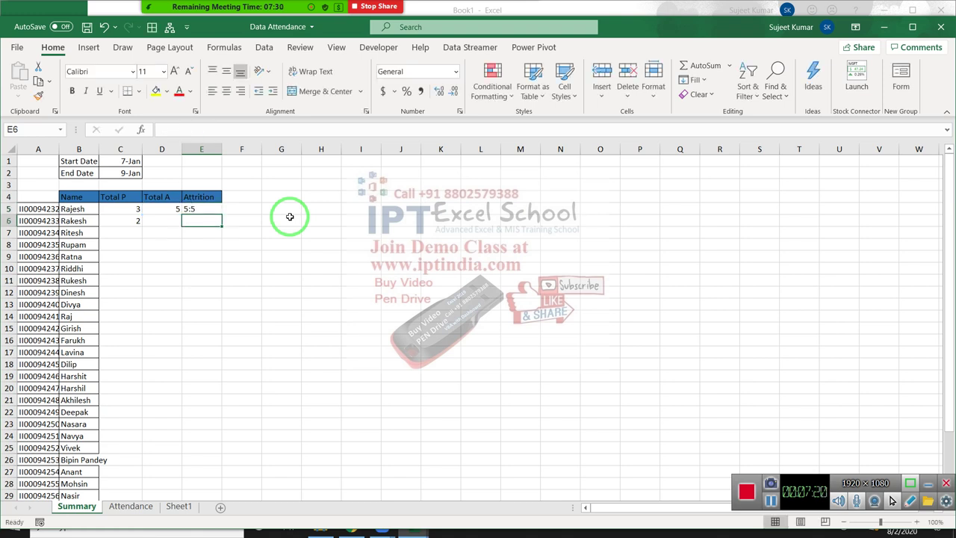
{"action": "key", "text": "Up"}
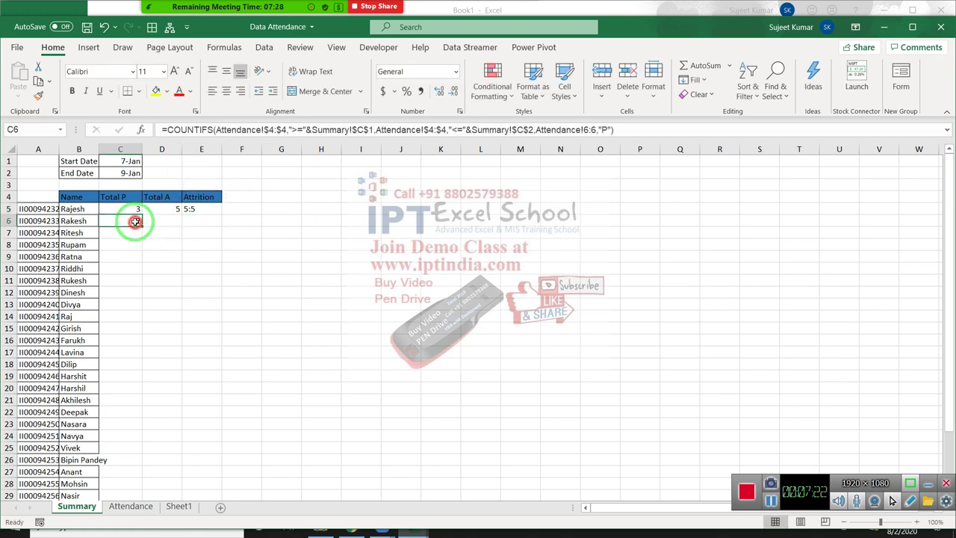
{"action": "double_click", "coordinate": [137, 225]}
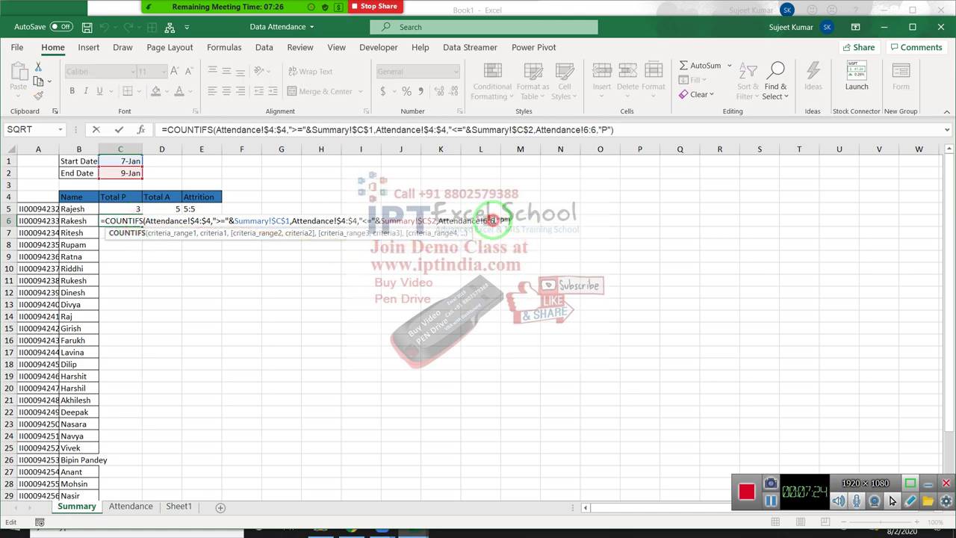
{"action": "left_click", "coordinate": [492, 220]}
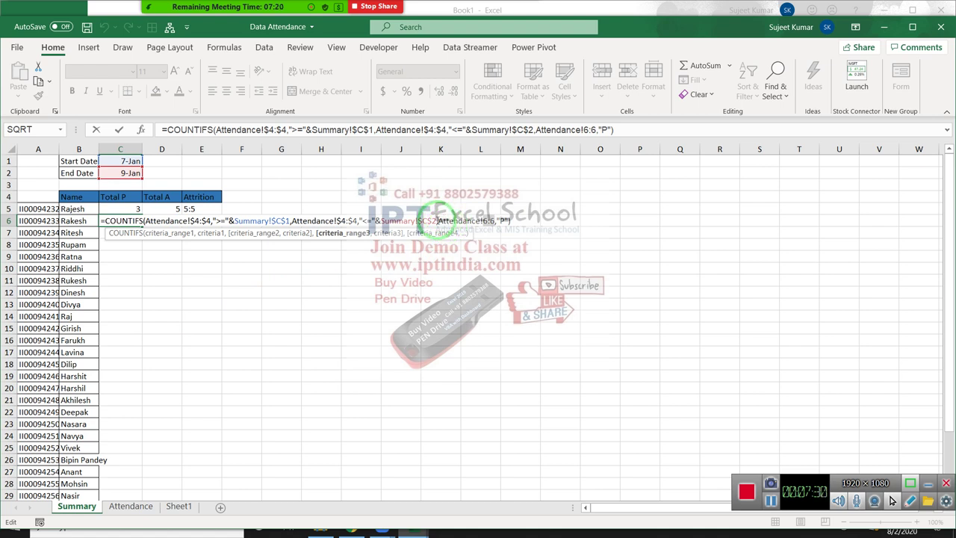
{"action": "key", "text": "Return"}
{"action": "left_click", "coordinate": [131, 218]}
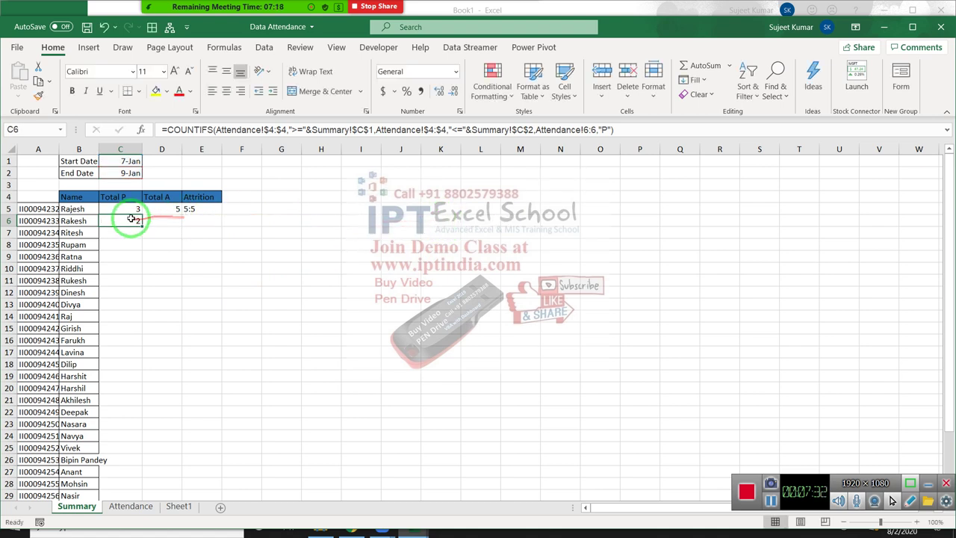
{"action": "left_click", "coordinate": [133, 208]}
{"action": "double_click", "coordinate": [132, 208]}
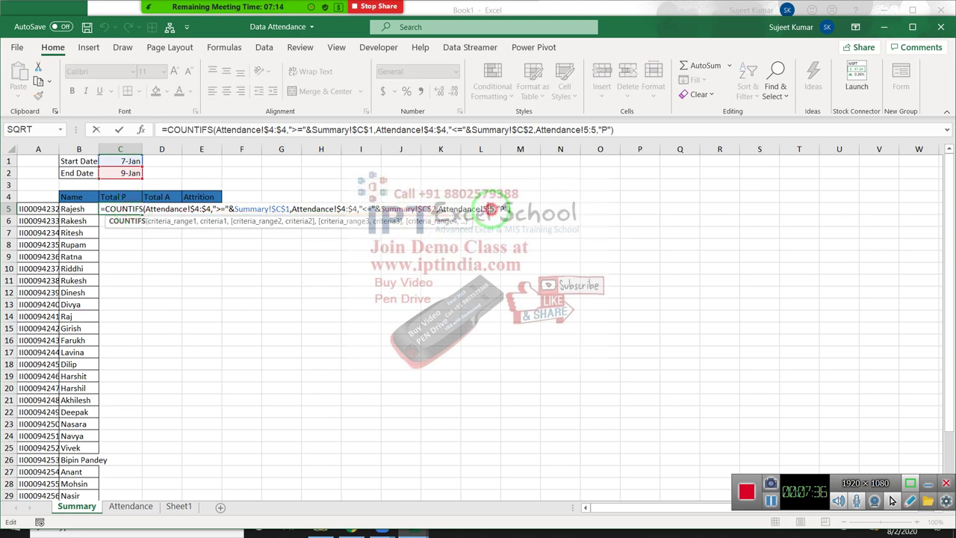
{"action": "left_click", "coordinate": [484, 208]}
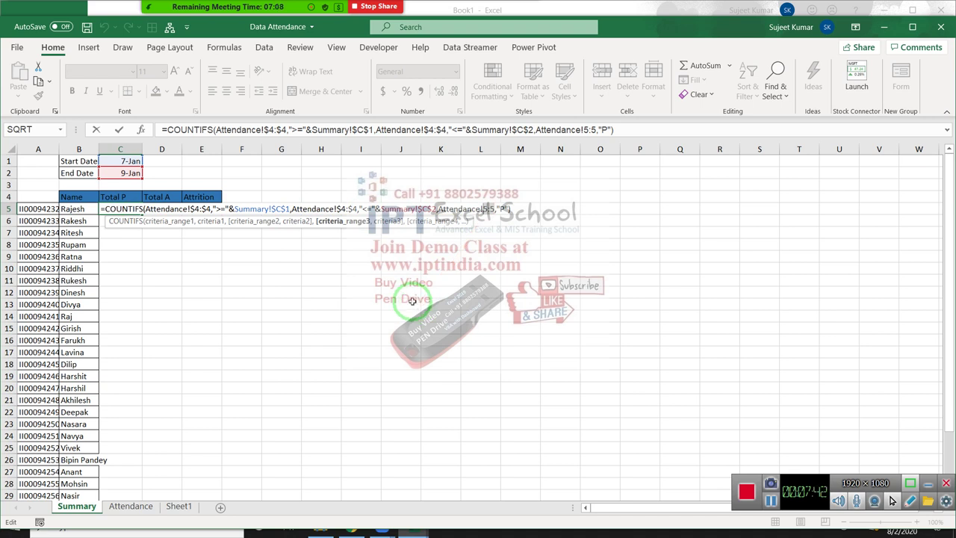
{"action": "key", "text": "Return"}
{"action": "double_click", "coordinate": [161, 209]}
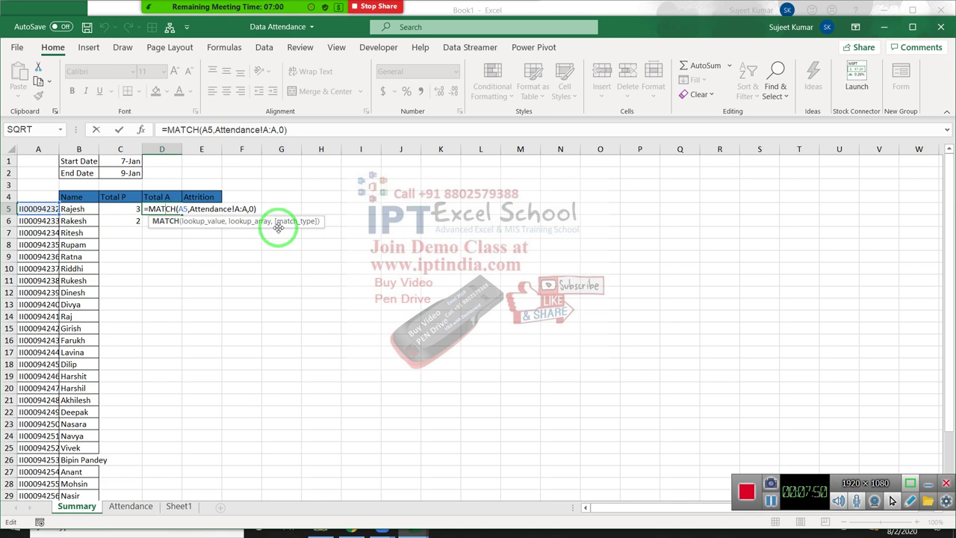
{"action": "key", "text": "Return"}
{"action": "left_click", "coordinate": [205, 212]}
{"action": "type", "text": "=D5&\":\"&D5"}
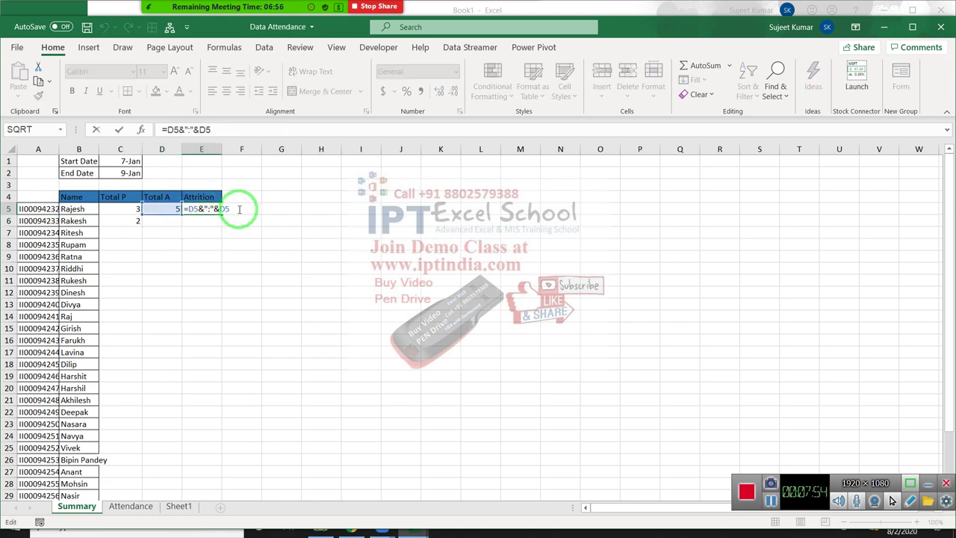
{"action": "key", "text": "ctrl+Return"}
Enter a first name in J5 and a surname in K5, joining them in L5 with =J5&K5.
{"action": "left_click", "coordinate": [415, 208]}
{"action": "type", "text": "Sujeet"}
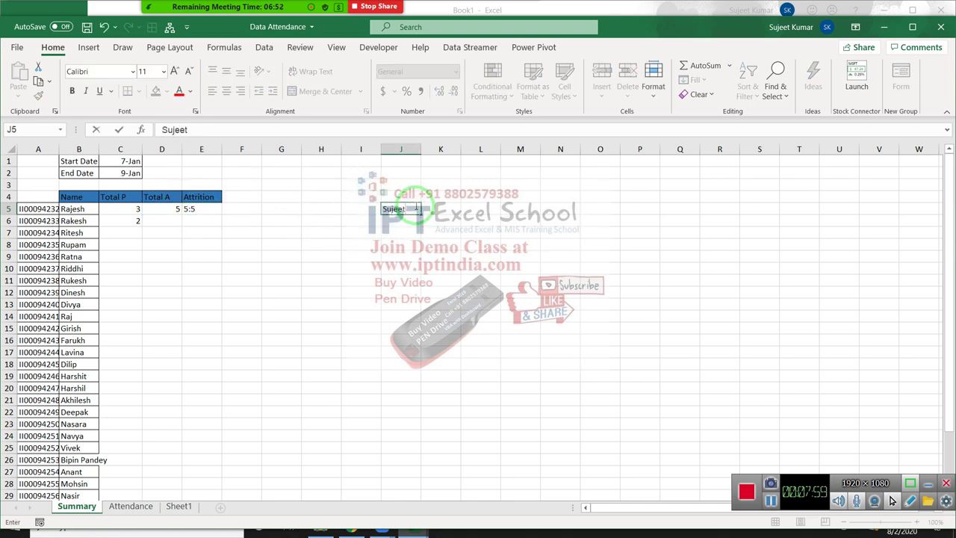
{"action": "key", "text": "Tab"}
{"action": "type", "text": "K"}
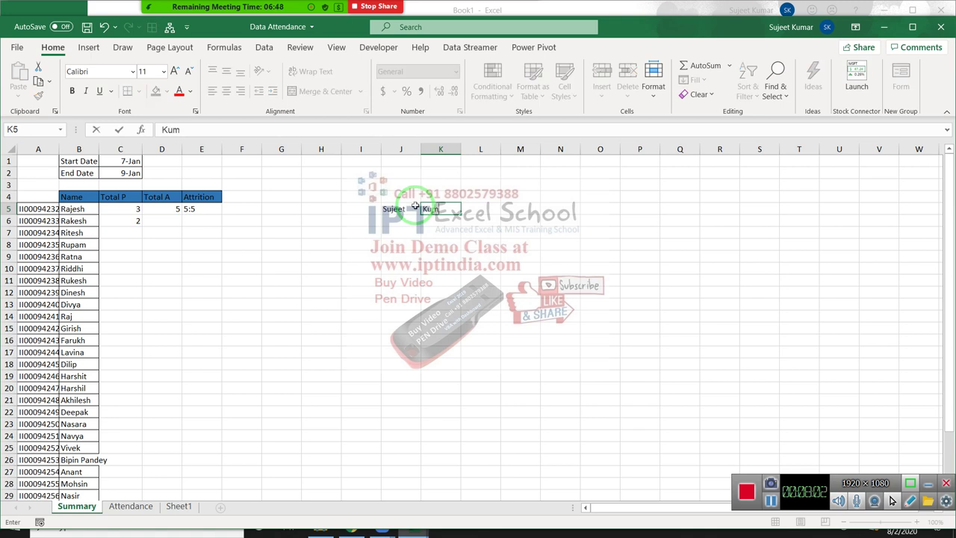
{"action": "key", "text": "Tab"}
{"action": "type", "text": "="}
{"action": "left_click", "coordinate": [415, 209]}
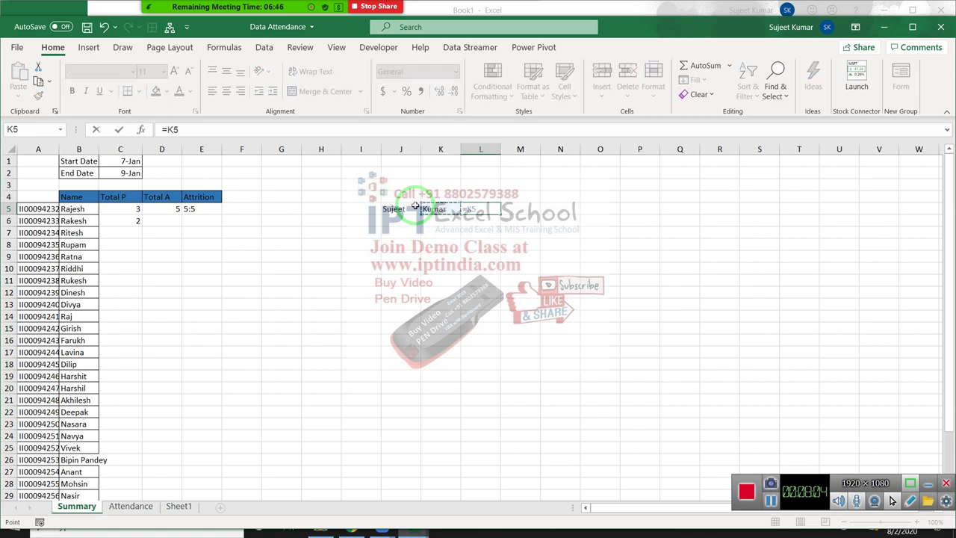
{"action": "key", "text": "Return"}
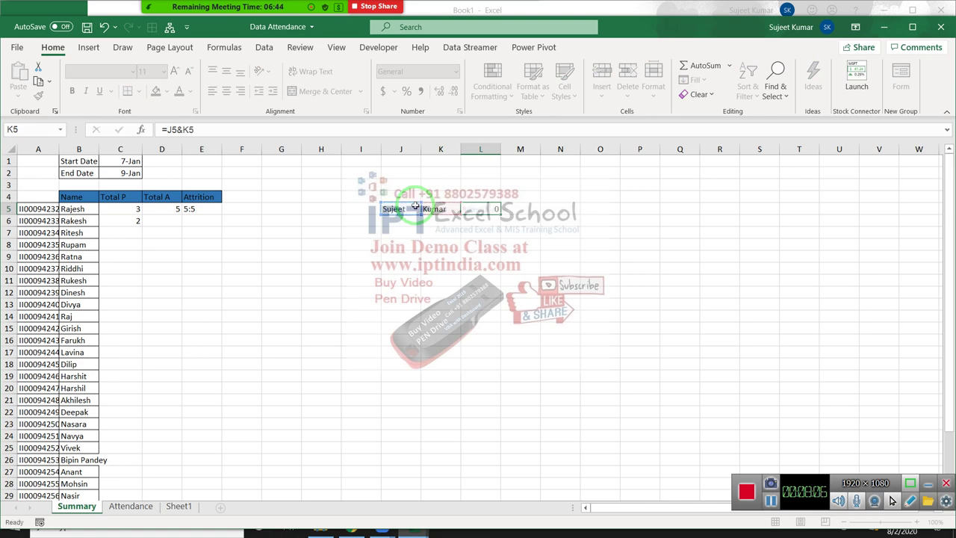
{"action": "left_click", "coordinate": [196, 209]}
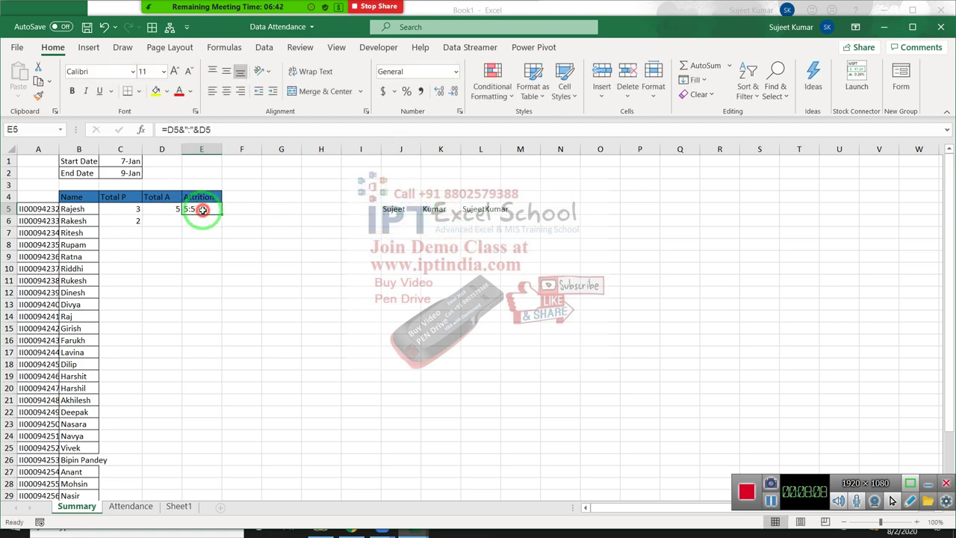
{"action": "double_click", "coordinate": [196, 209]}
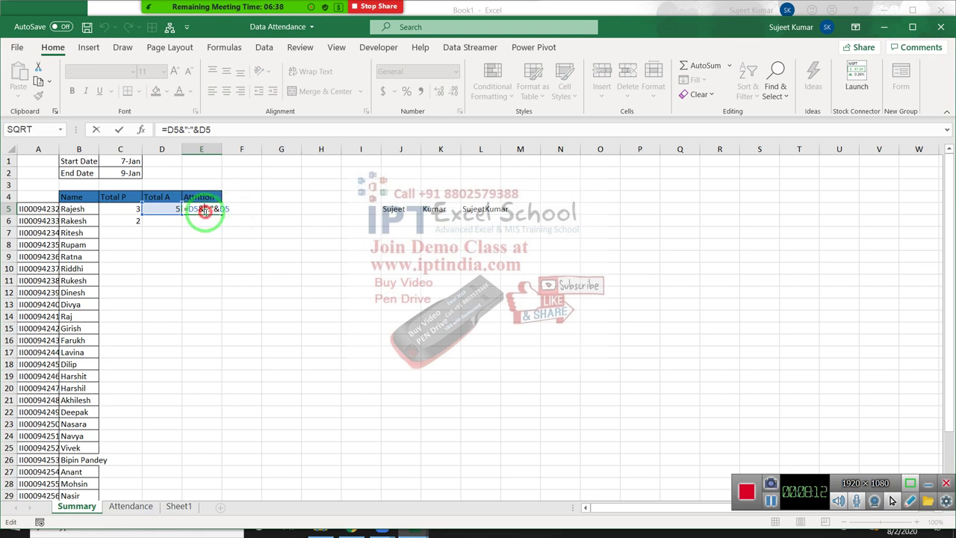
{"action": "left_click", "coordinate": [205, 210]}
{"action": "key", "text": "ctrl+Return"}
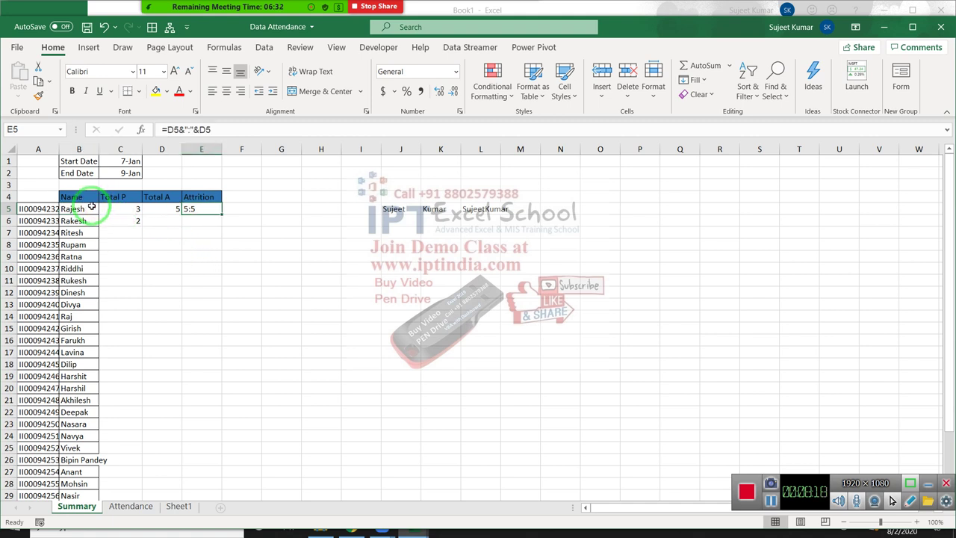
{"action": "double_click", "coordinate": [79, 209]}
{"action": "left_click", "coordinate": [121, 209]}
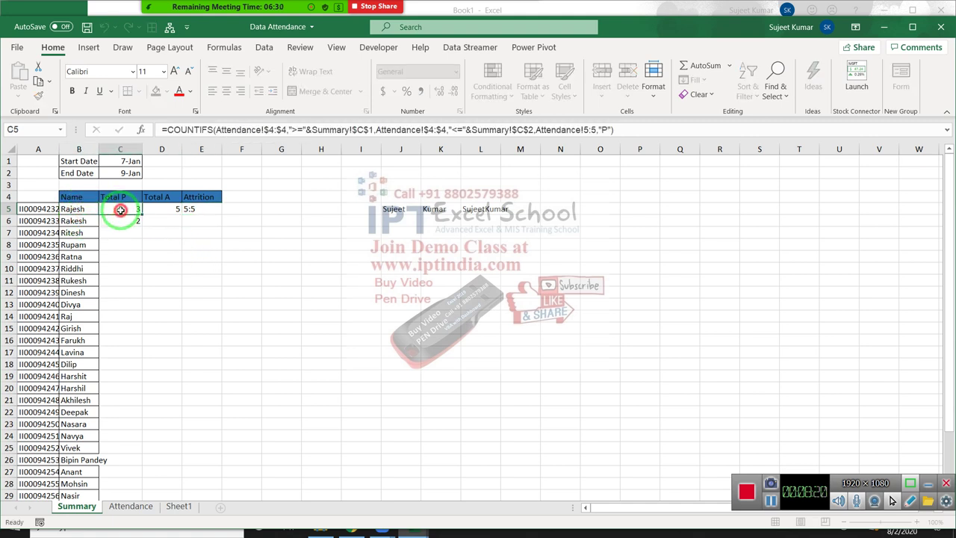
{"action": "double_click", "coordinate": [123, 210]}
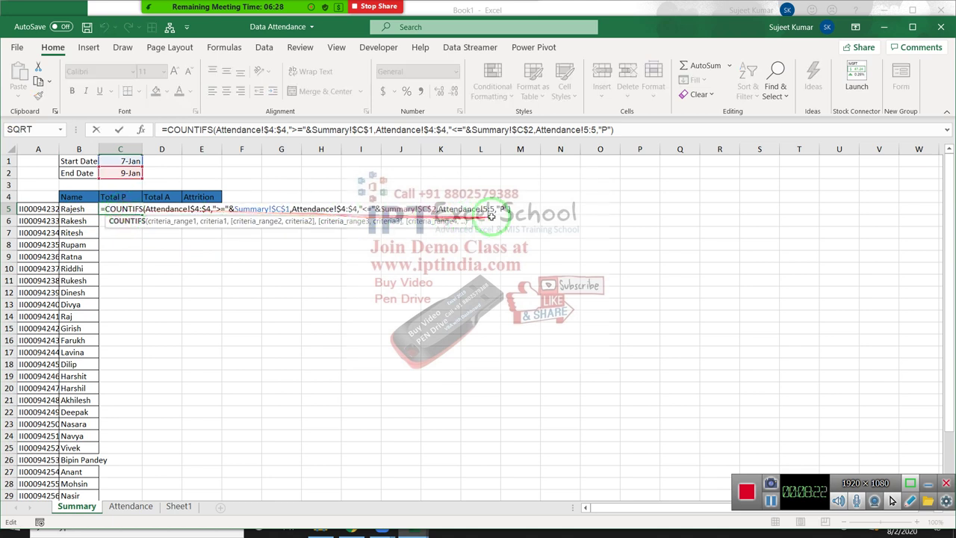
{"action": "left_click_drag", "start_coordinate": [479, 211], "coordinate": [447, 285]}
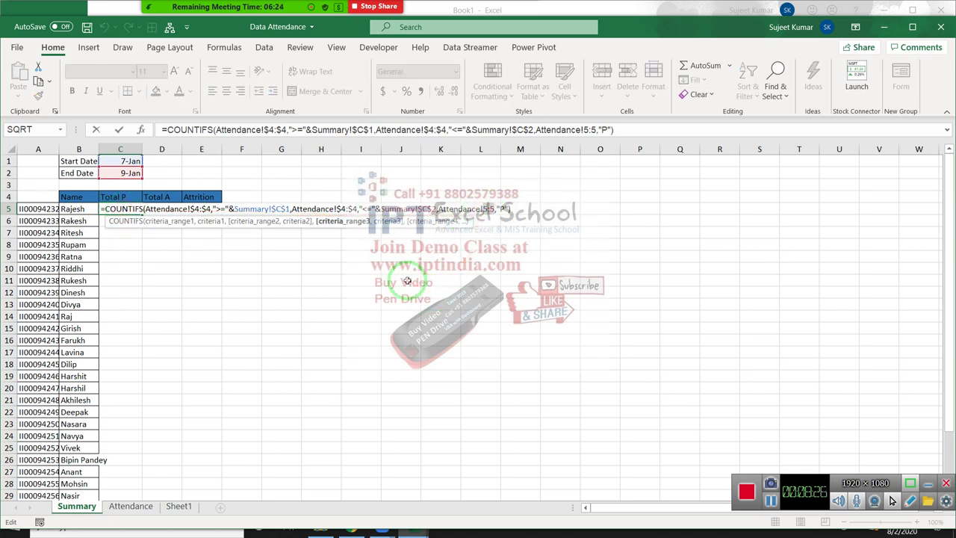
{"action": "key", "text": "Return"}
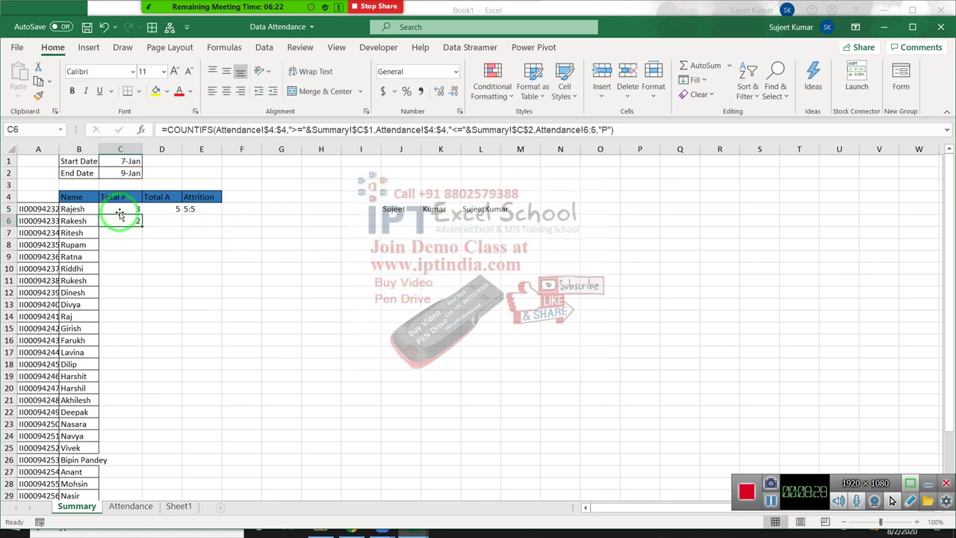
{"action": "left_click", "coordinate": [130, 211]}
{"action": "double_click", "coordinate": [130, 211]}
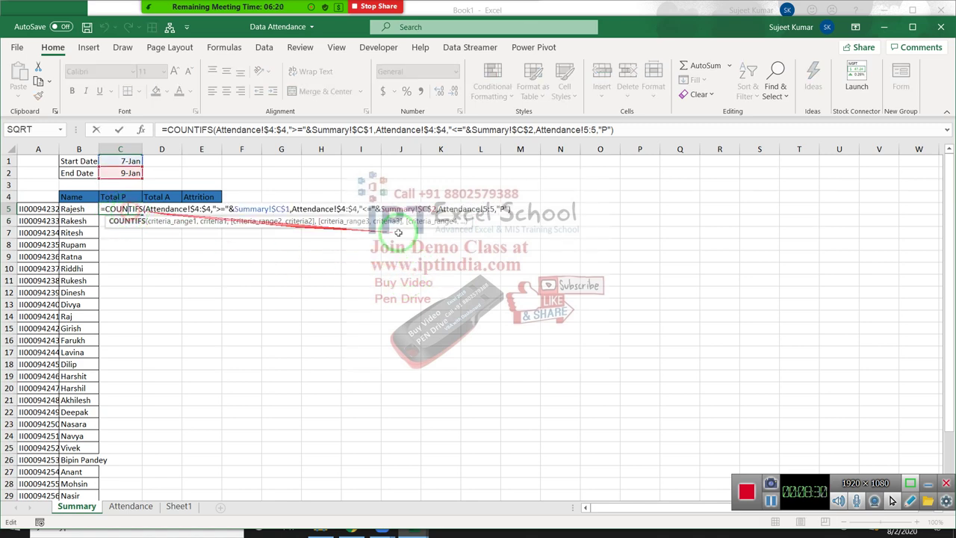
{"action": "left_click", "coordinate": [439, 208]}
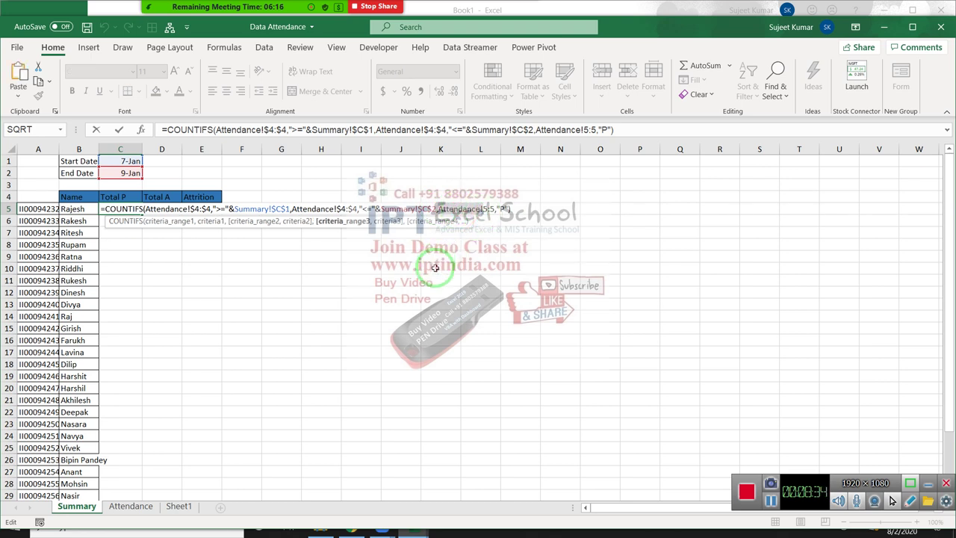
{"action": "key", "text": "Return"}
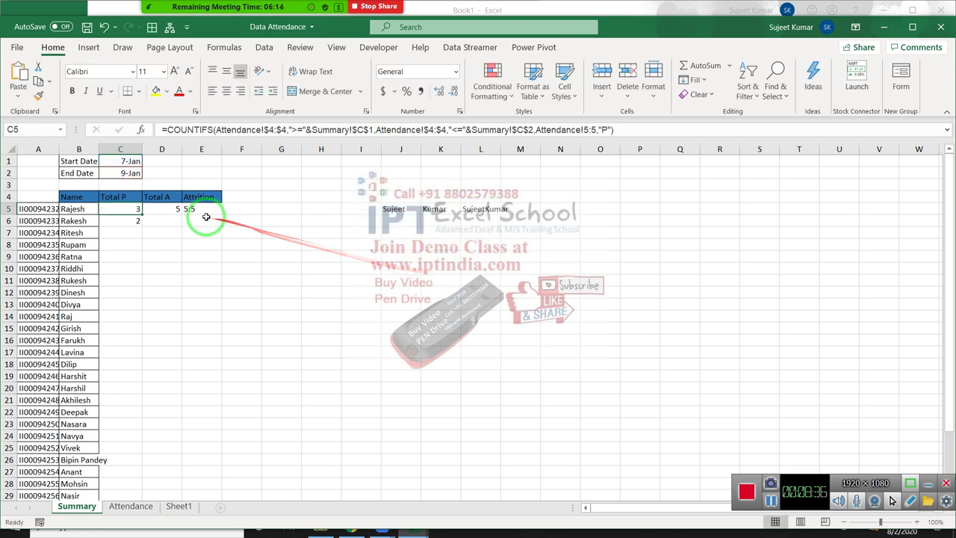
{"action": "left_click", "coordinate": [202, 210]}
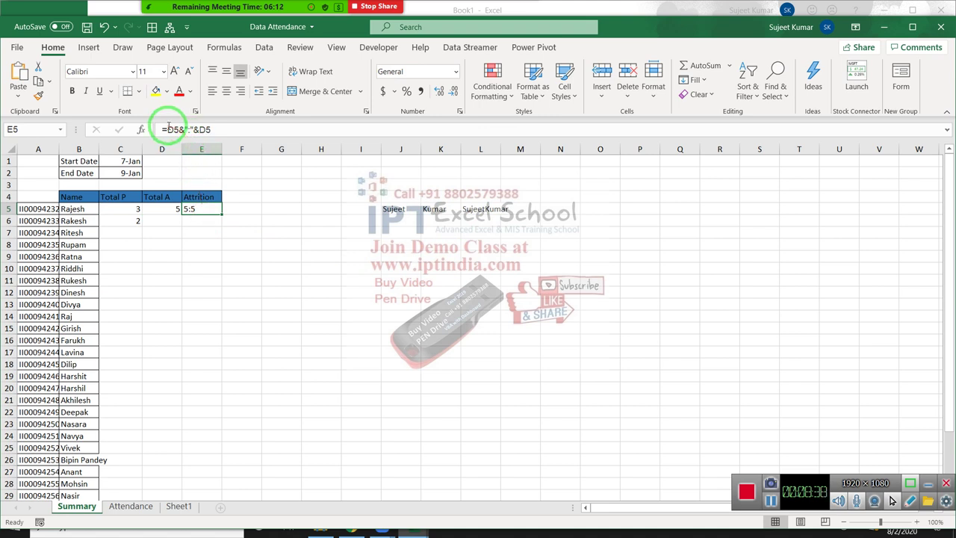
Insert Attendance!"& into E5's formula so it reads Attendance!5:5.
{"action": "left_click", "coordinate": [185, 131]}
{"action": "type", "text": "Attendance!\""}
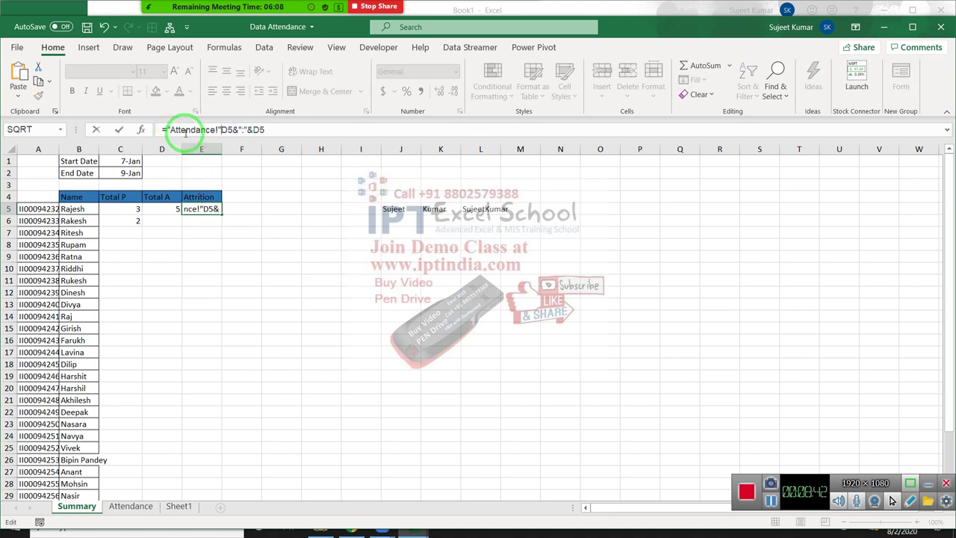
{"action": "type", "text": "&"}
{"action": "key", "text": "Return"}
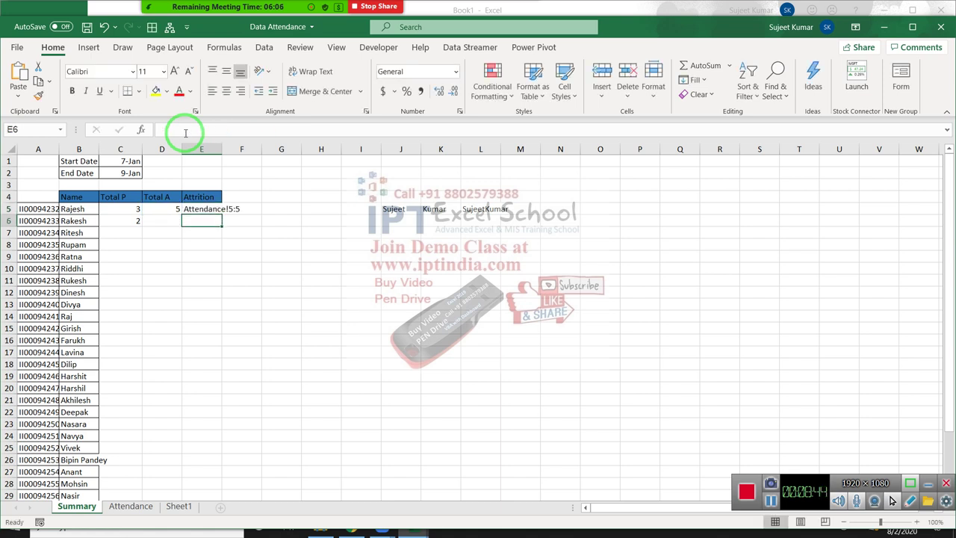
{"action": "key", "text": "Up"}
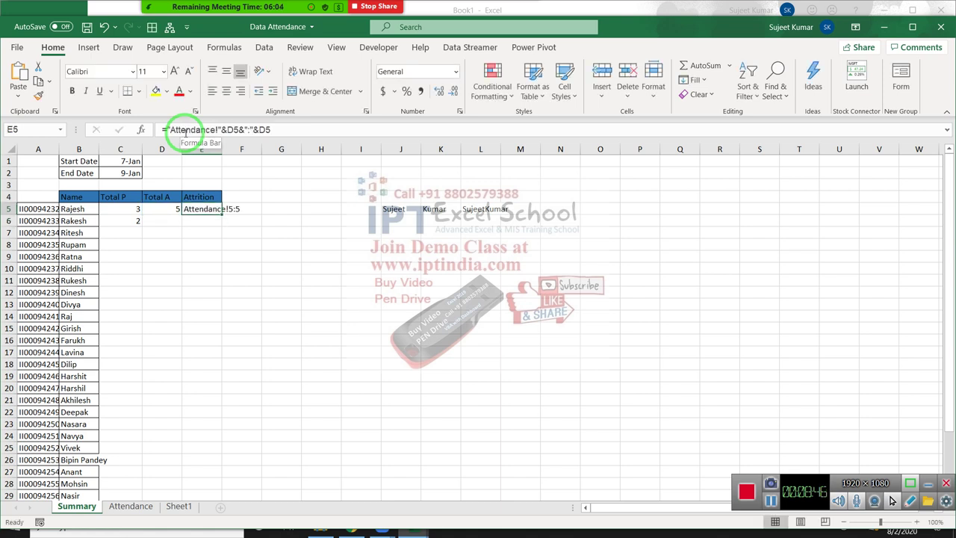
{"action": "key", "text": "Left"}
{"action": "key", "text": "Left"}
Test the lookup by pasting the next employee's ID over A5, then undo it.
{"action": "left_click", "coordinate": [185, 133]}
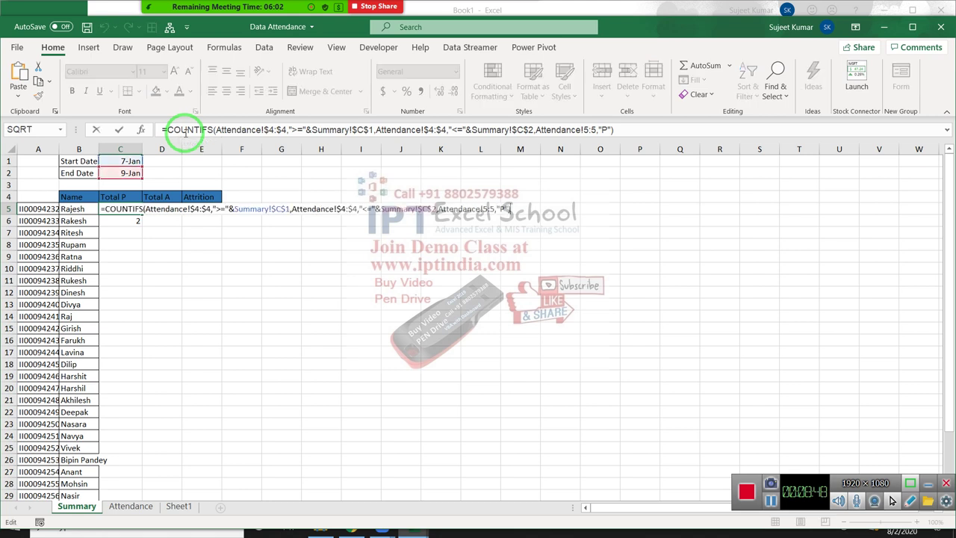
{"action": "key", "text": "Return"}
{"action": "key", "text": "Left"}
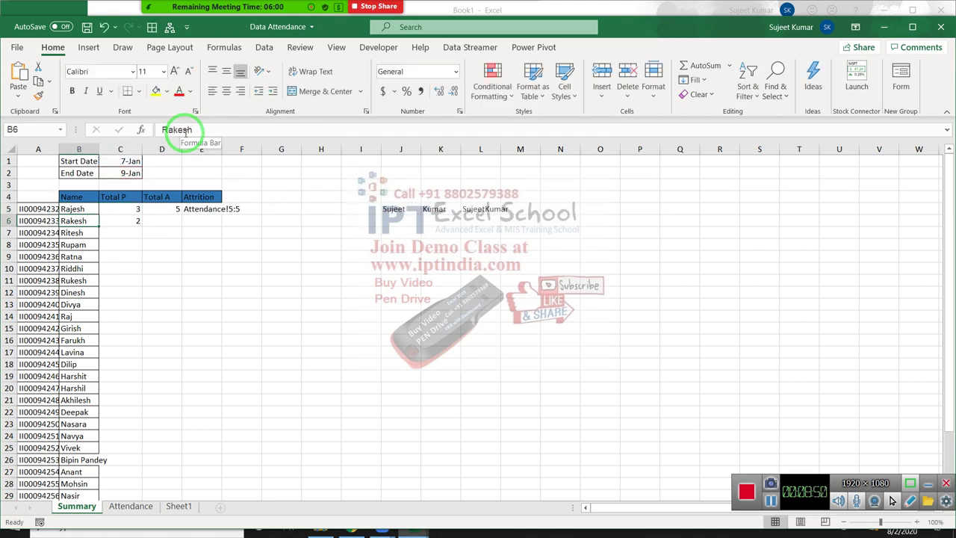
{"action": "key", "text": "Left"}
{"action": "key", "text": "ctrl+c"}
{"action": "key", "text": "Up"}
{"action": "key", "text": "Return"}
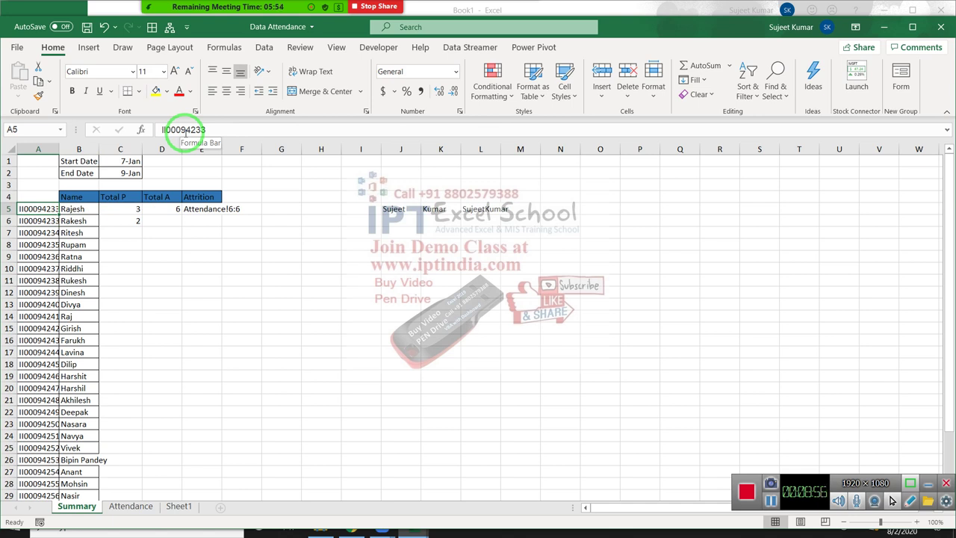
{"action": "key", "text": "ctrl+z"}
{"action": "key", "text": "Right"}
{"action": "key", "text": "Right"}
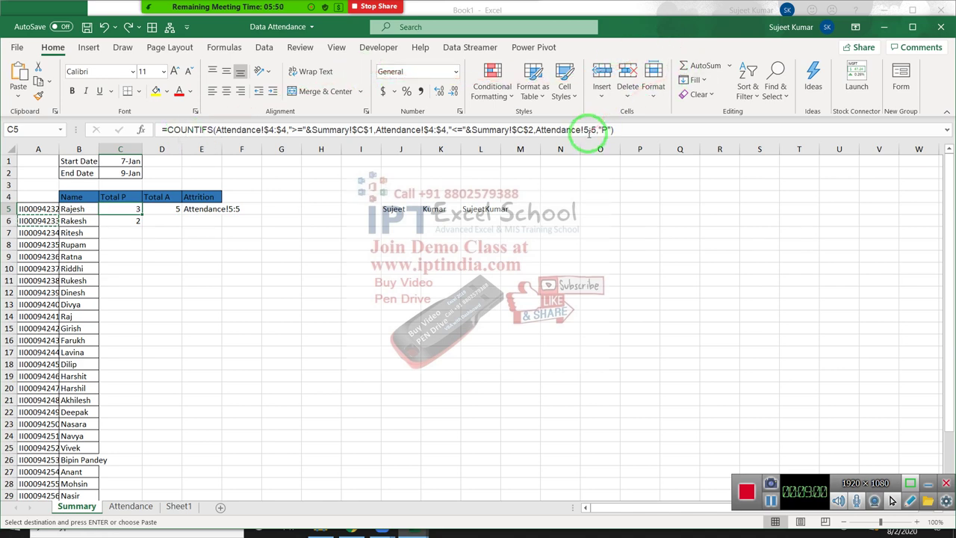
{"action": "left_click", "coordinate": [213, 232]}
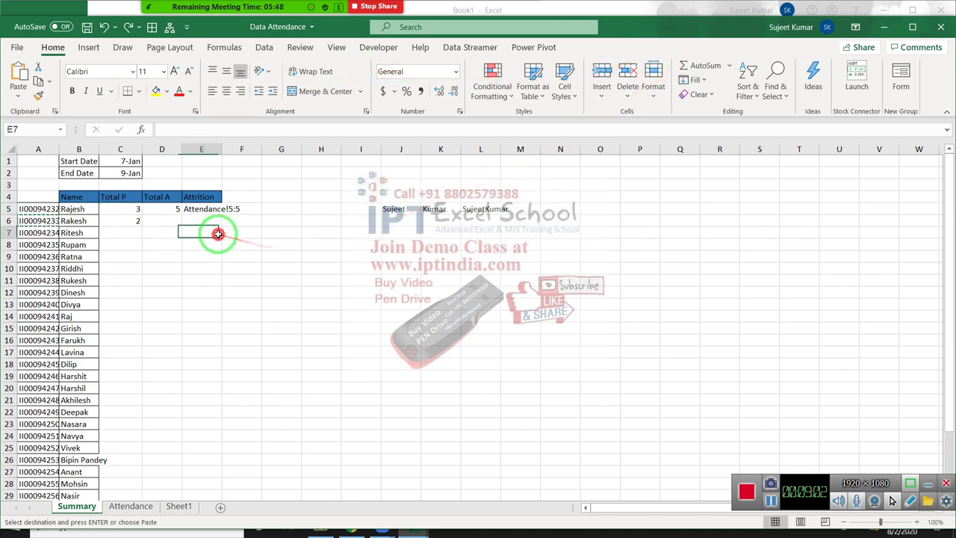
Inspect the E5 and D5 formulas and select the MATCH text in D5's formula bar.
{"action": "left_click", "coordinate": [201, 209]}
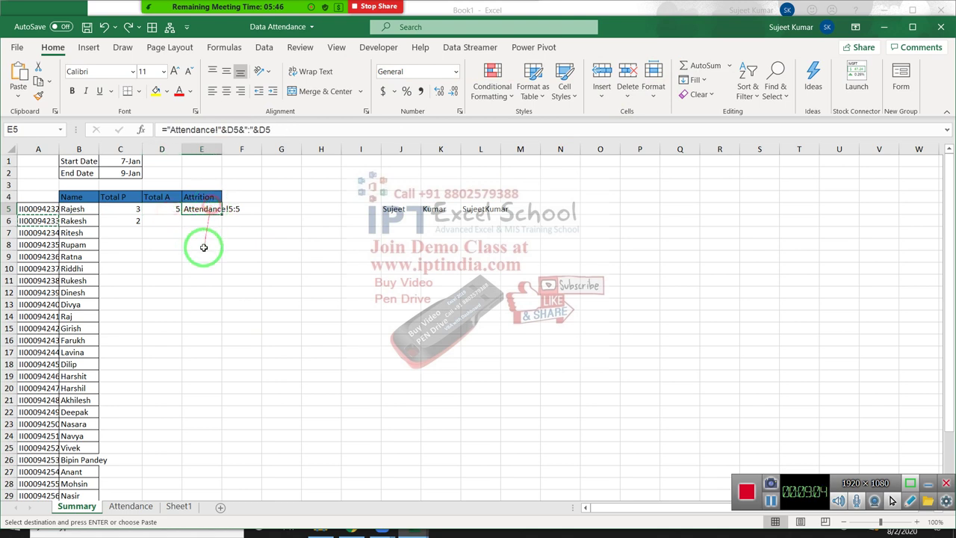
{"action": "left_click", "coordinate": [150, 209]}
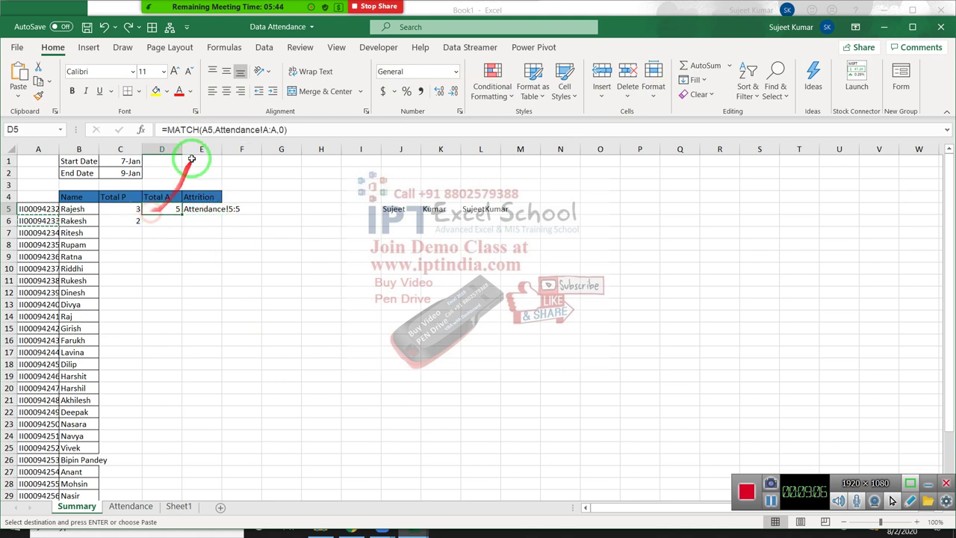
{"action": "left_click_drag", "start_coordinate": [166, 129], "coordinate": [287, 130]}
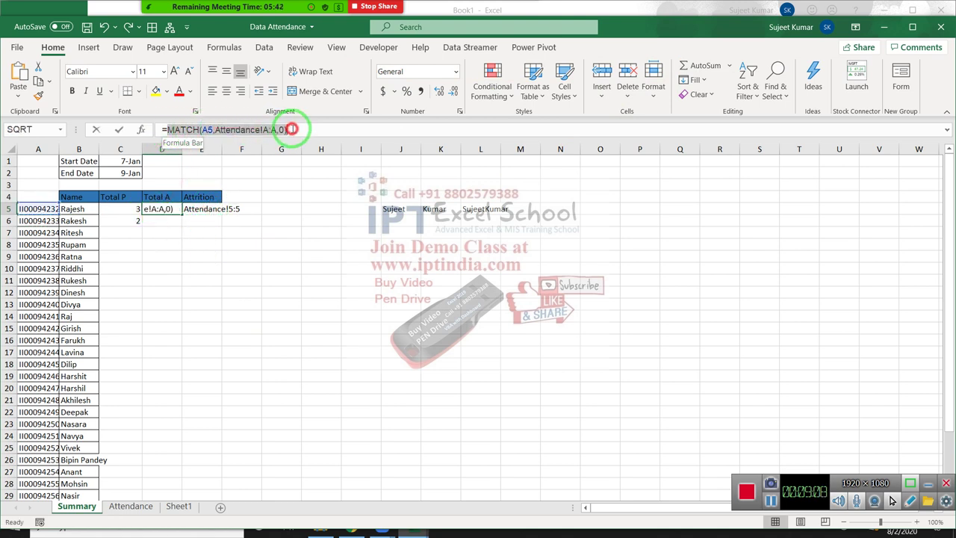
{"action": "key", "text": "Escape"}
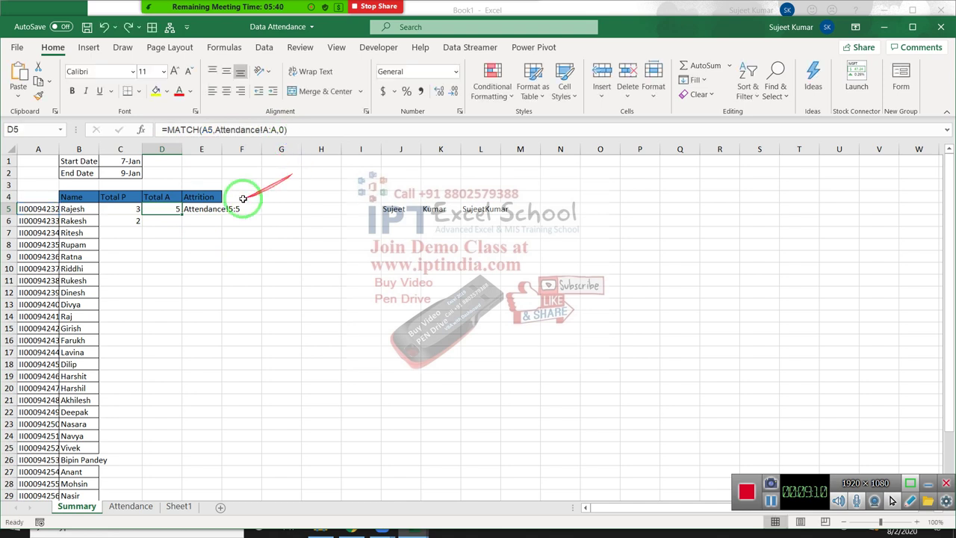
{"action": "double_click", "coordinate": [200, 209]}
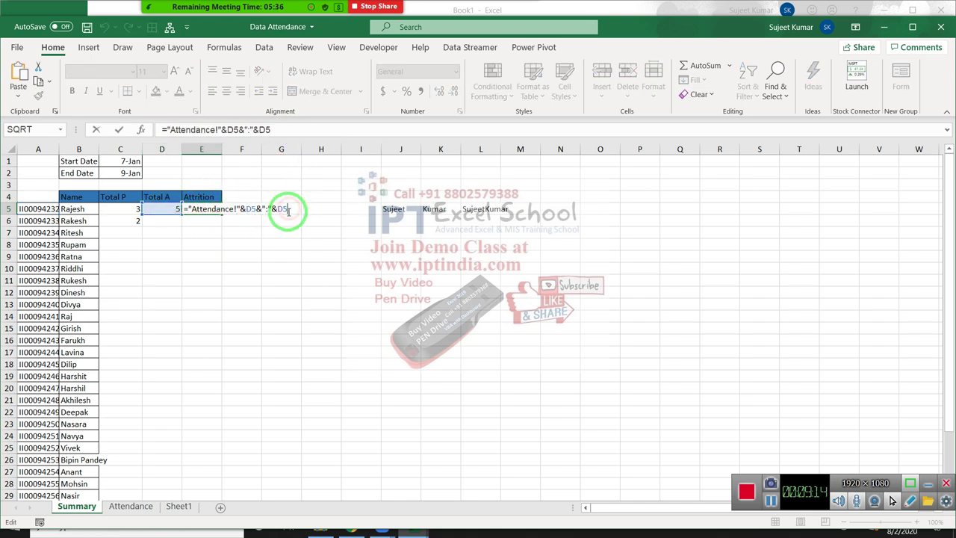
{"action": "key", "text": "Escape"}
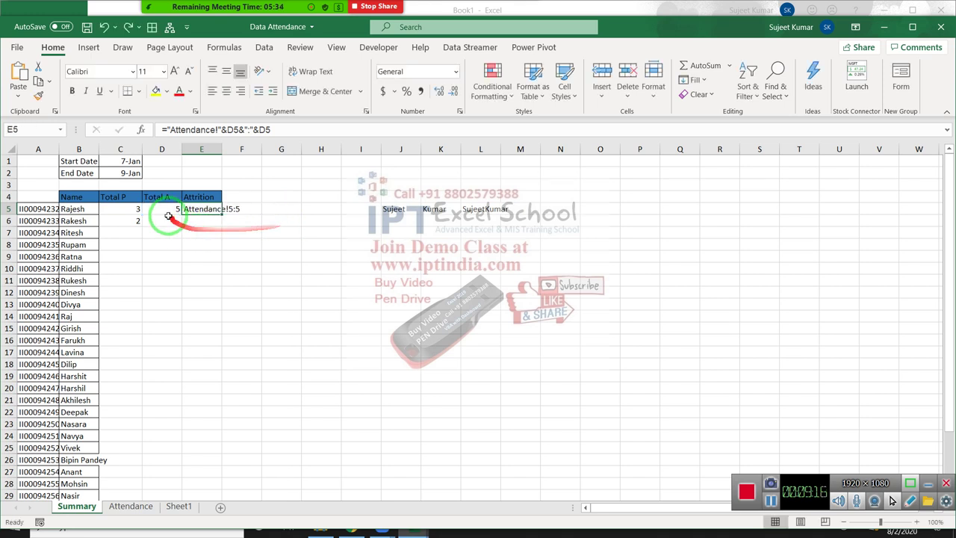
Copy MATCH(A5,Attendance!A:A,0) from D5 and paste it over the first D5 reference in E5.
{"action": "left_click", "coordinate": [160, 209]}
{"action": "left_click", "coordinate": [167, 129]}
{"action": "left_click_drag", "start_coordinate": [166, 130], "coordinate": [314, 130]}
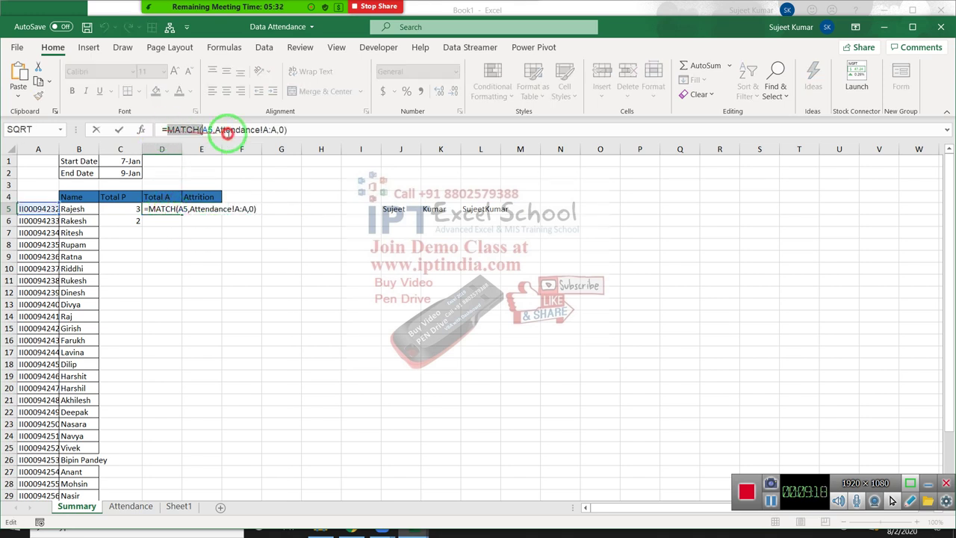
{"action": "key", "text": "Escape"}
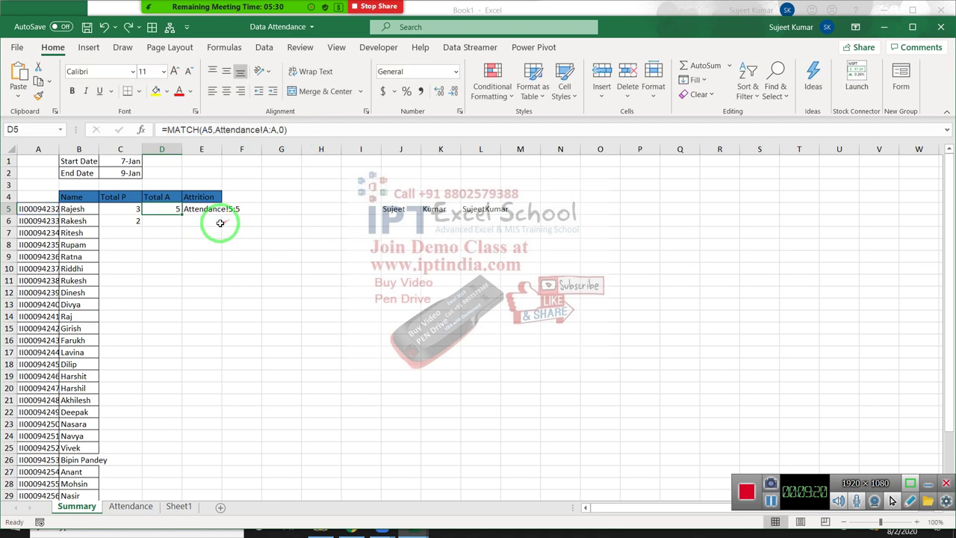
{"action": "left_click", "coordinate": [207, 209]}
{"action": "double_click", "coordinate": [224, 209]}
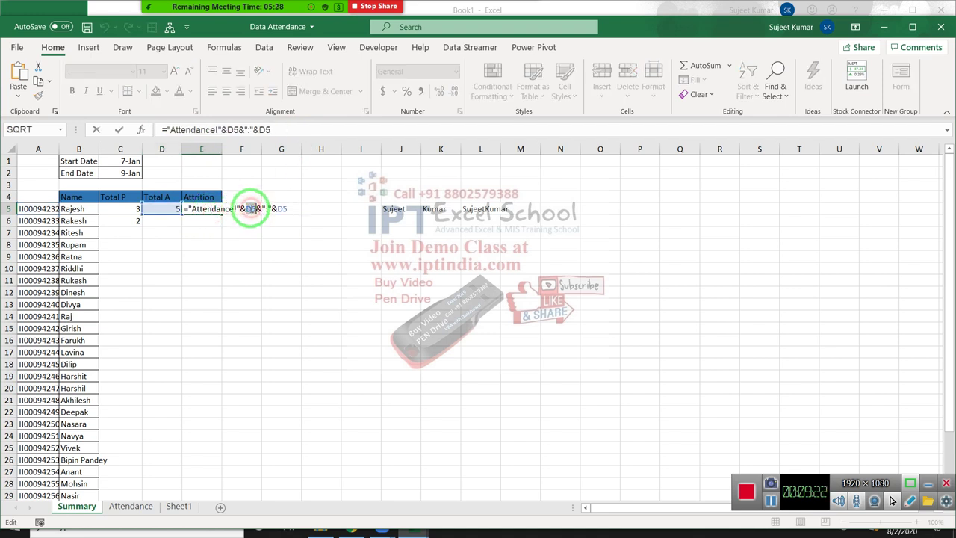
{"action": "type", "text": "("}
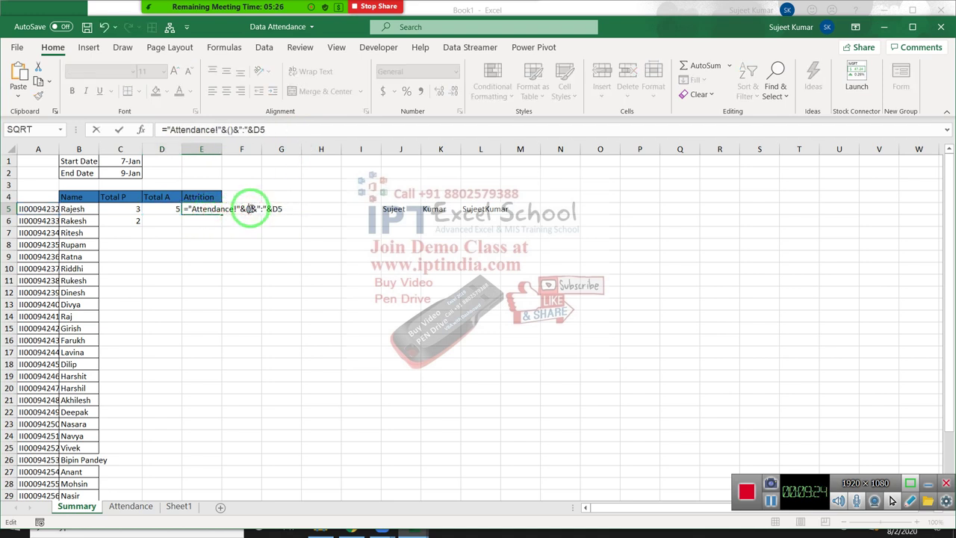
{"action": "key", "text": "ctrl+v"}
{"action": "key", "text": "Return"}
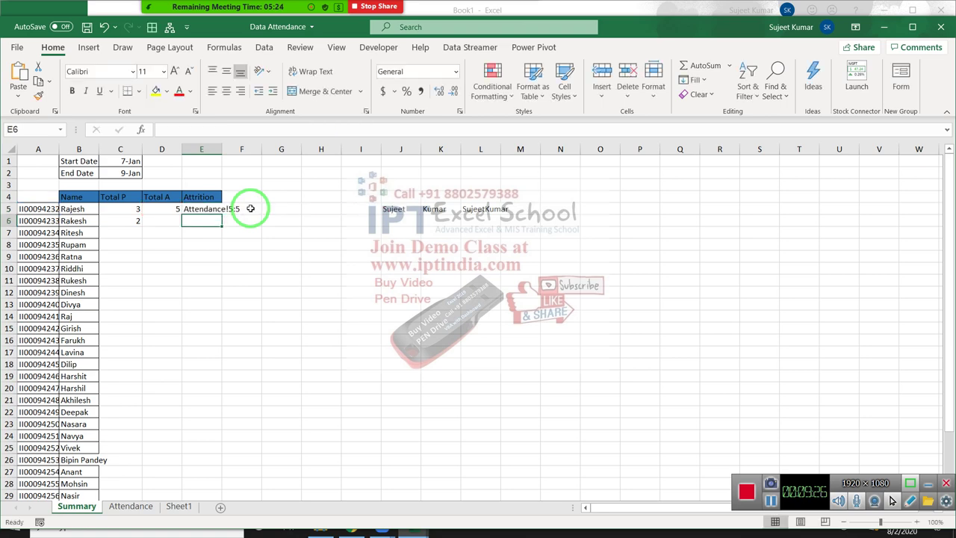
Replace the second D5 reference in E5 with the MATCH expression and clear D5.
{"action": "key", "text": "Up"}
{"action": "key", "text": "Left"}
{"action": "mouse_move", "coordinate": [250, 208]}
{"action": "left_mouse_down"}
{"action": "mouse_move", "coordinate": [173, 147]}
{"action": "mouse_move", "coordinate": [337, 130]}
{"action": "left_mouse_up"}
{"action": "key", "text": "Escape"}
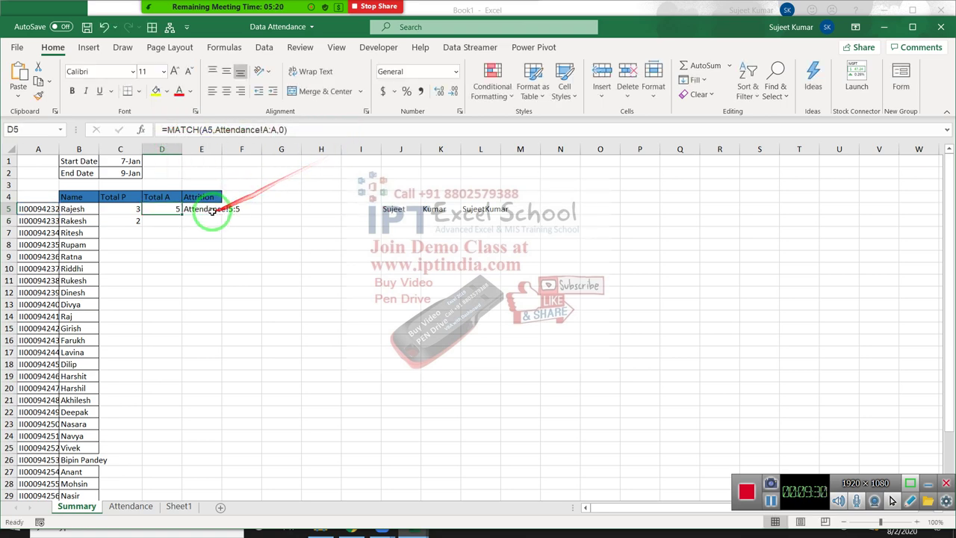
{"action": "double_click", "coordinate": [211, 209]}
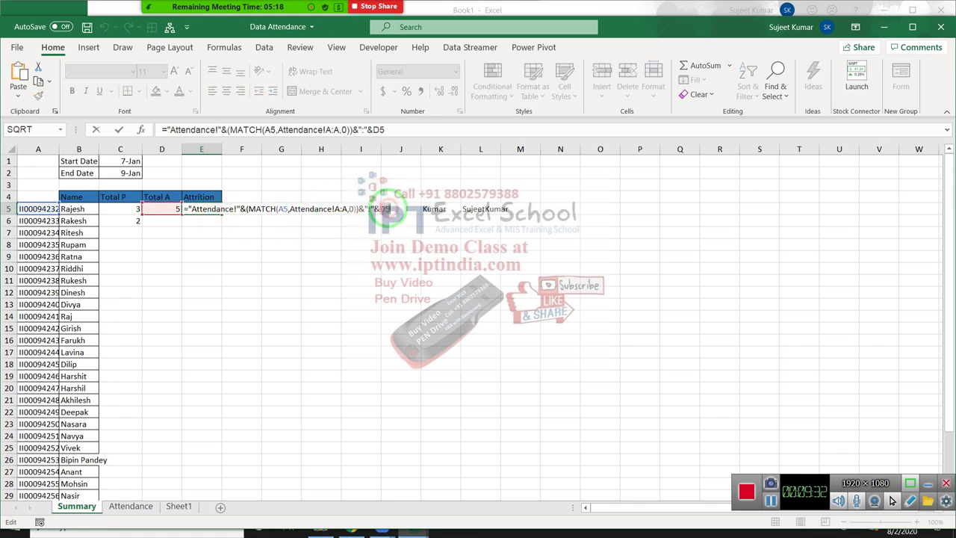
{"action": "type", "text": "("}
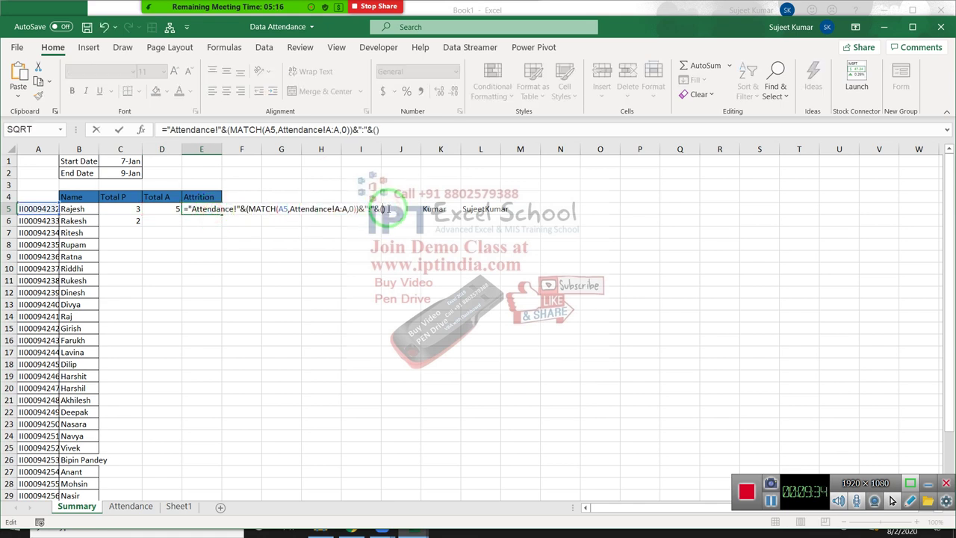
{"action": "key", "text": "ctrl+v"}
{"action": "key", "text": "ctrl+Return"}
{"action": "key", "text": "Left"}
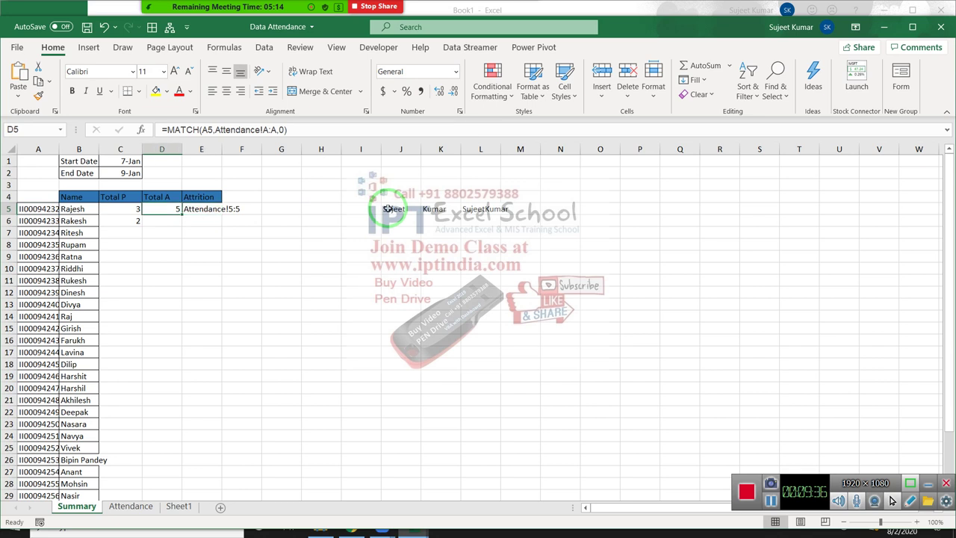
{"action": "key", "text": "Delete"}
{"action": "key", "text": "Right"}
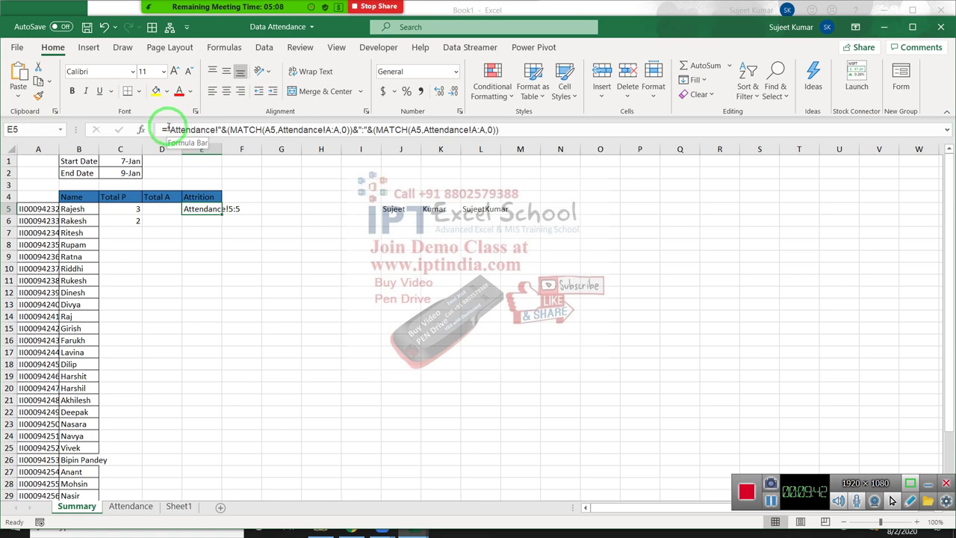
Copy E5's row-reference text and try pasting it over Attendance!5:5 in C5's COUNTIFS.
{"action": "left_click_drag", "start_coordinate": [168, 128], "coordinate": [465, 136]}
{"action": "left_click_drag", "start_coordinate": [560, 137], "coordinate": [171, 229]}
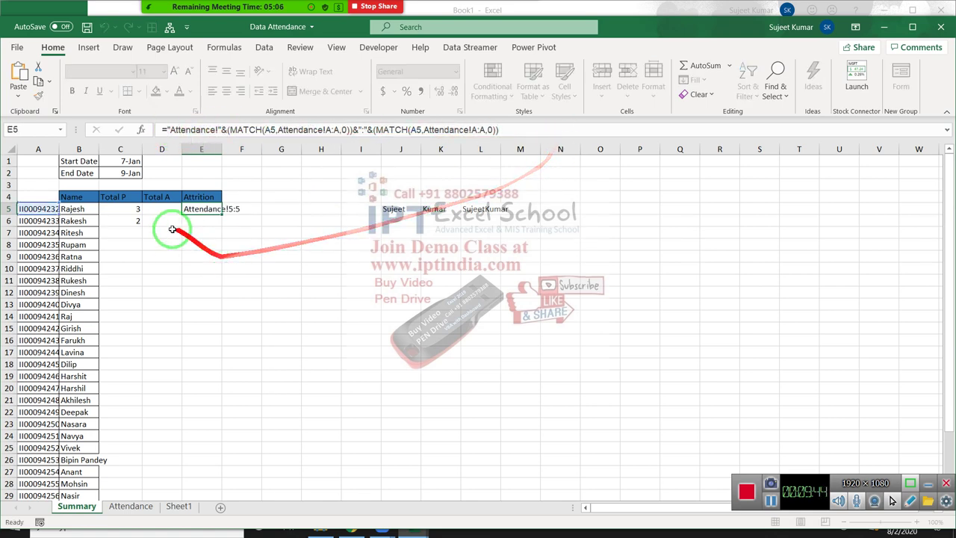
{"action": "double_click", "coordinate": [120, 209]}
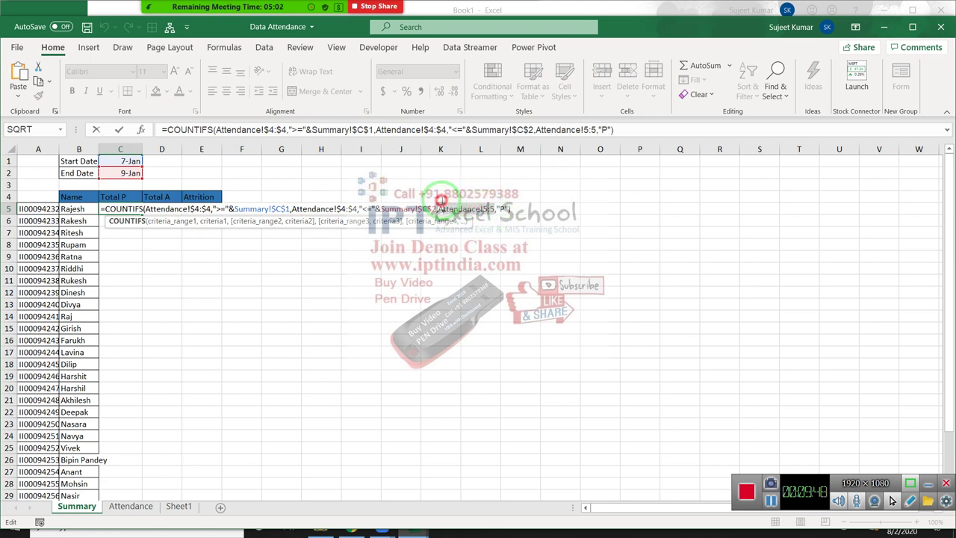
{"action": "mouse_move", "coordinate": [436, 206]}
{"action": "left_mouse_down"}
{"action": "mouse_move", "coordinate": [508, 287]}
{"action": "mouse_move", "coordinate": [479, 213]}
{"action": "left_mouse_up"}
{"action": "key", "text": "Right"}
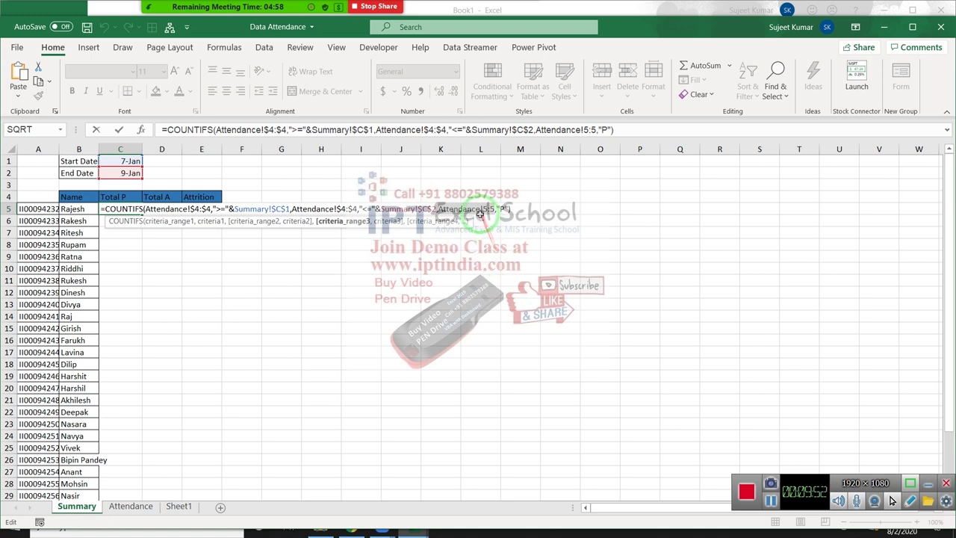
{"action": "key", "text": "Delete"}
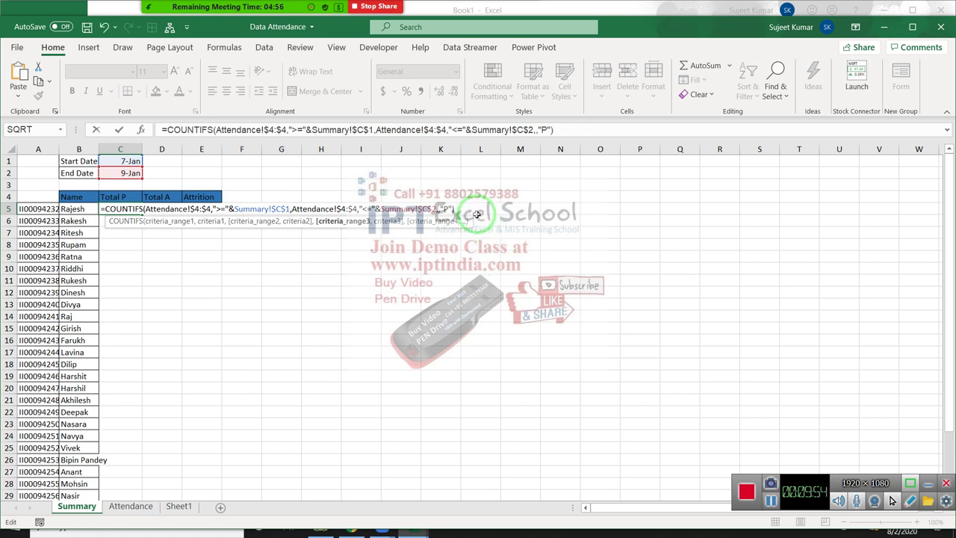
{"action": "type", "text": "\"Attendance!\"&(MATCH(A5,Attendance!A:A,0))&\":\"&(MATCH(A5,Attendance!A:A,0))"}
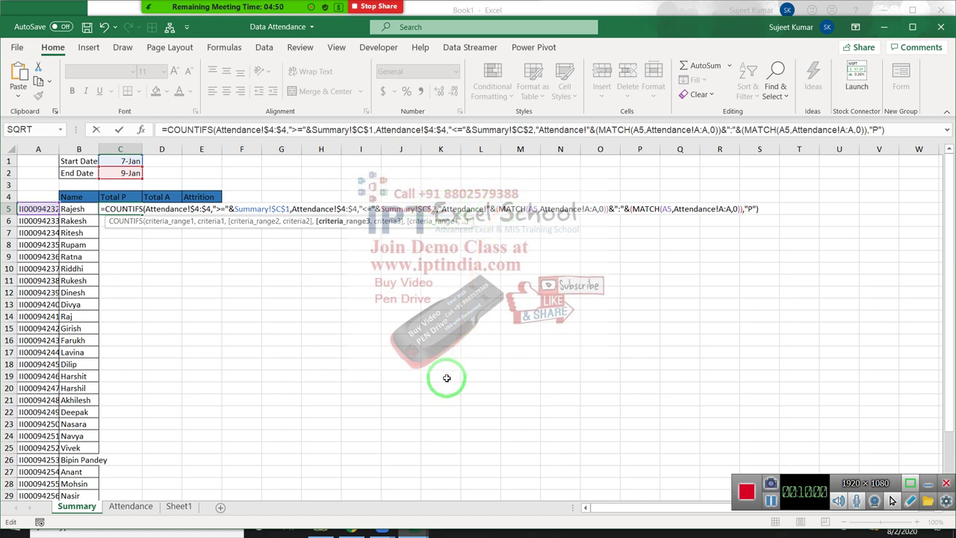
{"action": "key", "text": "ctrl+z"}
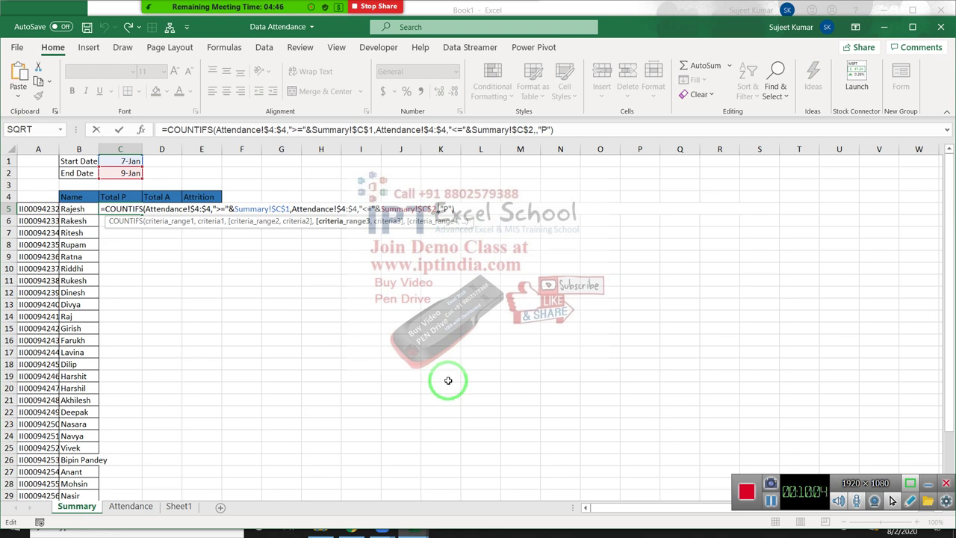
Replace C5's fixed Attendance!5:5 range with INDIRECT wrapped around the pasted row reference.
{"action": "type", "text": "ind"}
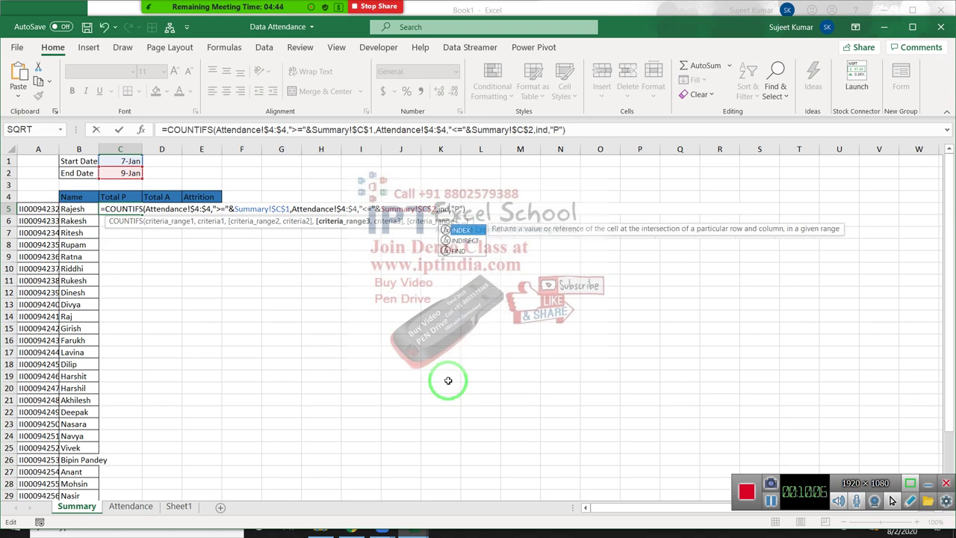
{"action": "key", "text": "Down"}
{"action": "key", "text": "Tab"}
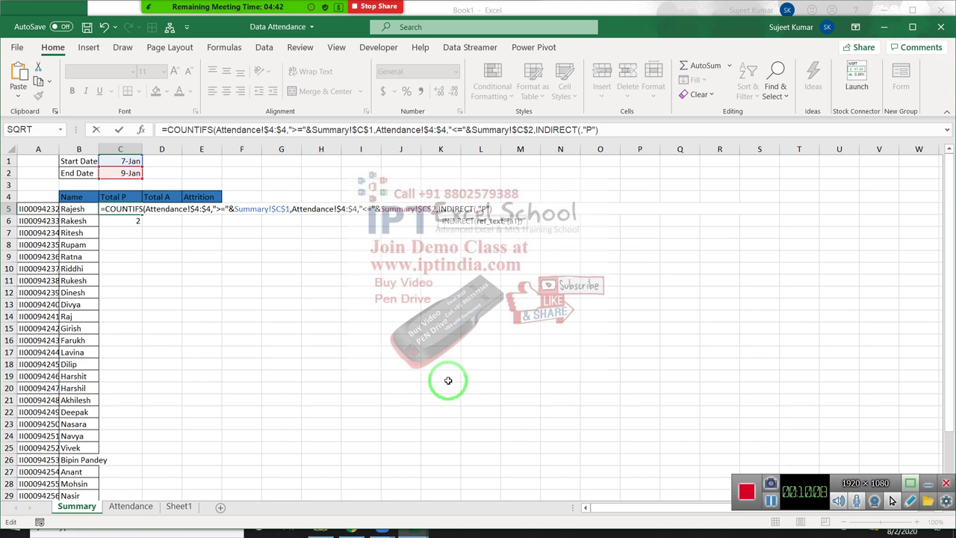
{"action": "type", "text": "\"Attendance!\"&(MATCH(A5,Attendance!A:A,0))&\":\"&(MATCH(A5,Attendance!A:A,0))"}
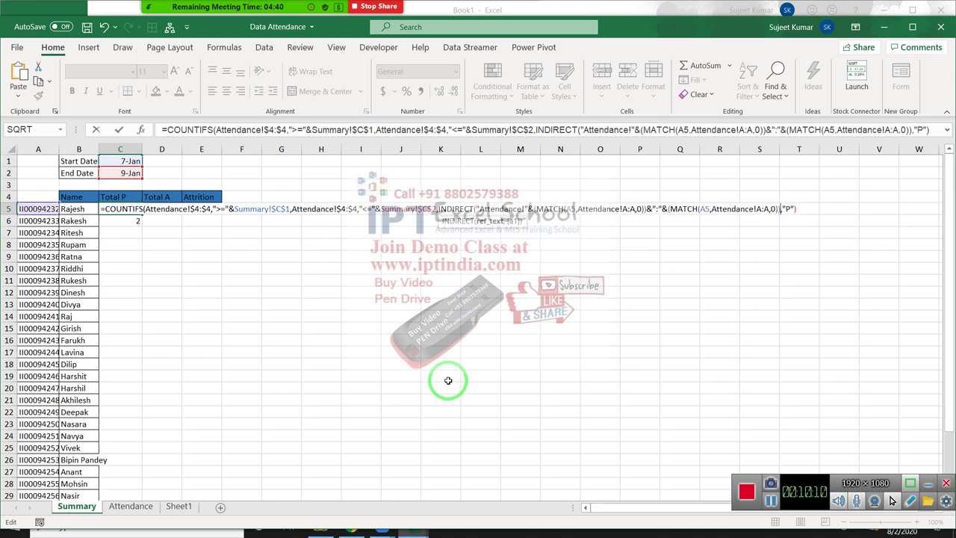
{"action": "type", "text": ")"}
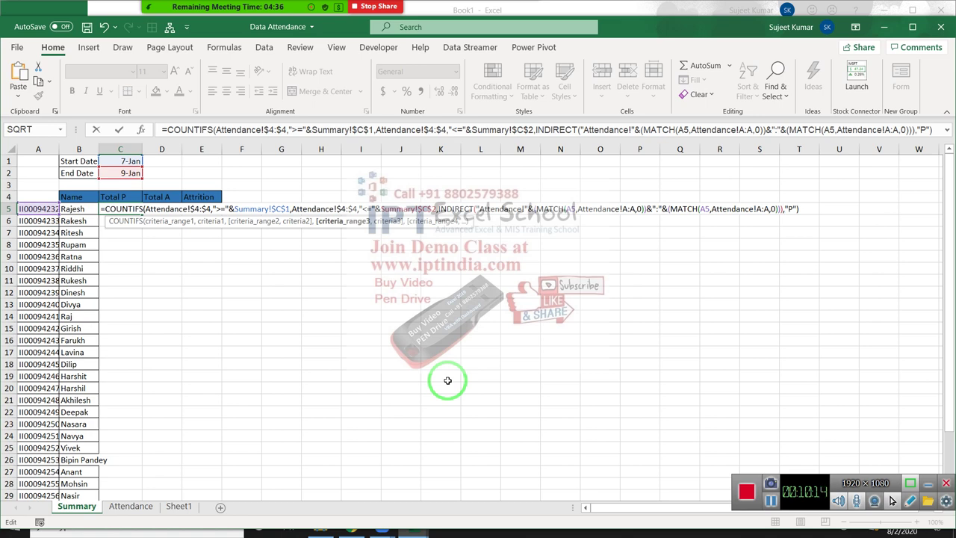
{"action": "key", "text": "Return"}
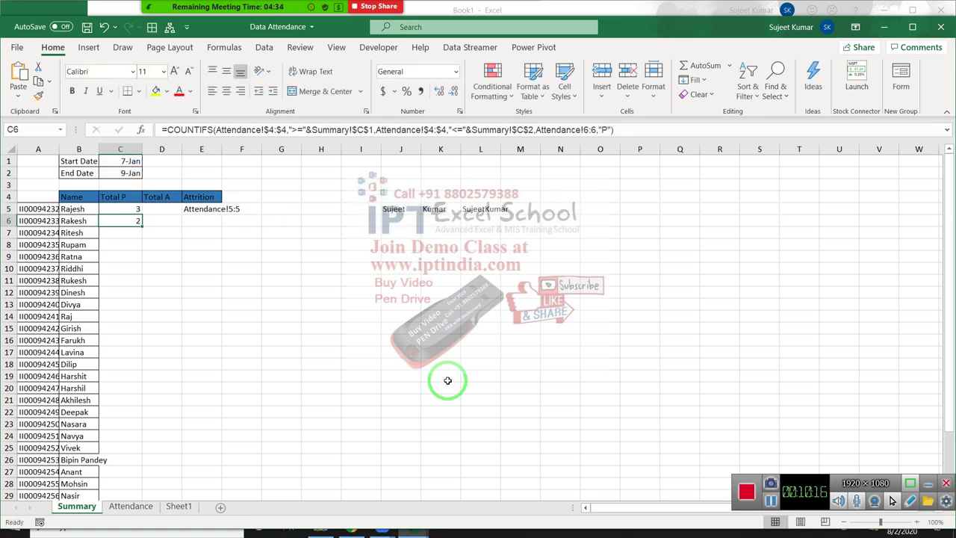
Review C5's new formula, checking its second MATCH, and leave it unchanged.
{"action": "key", "text": "Up"}
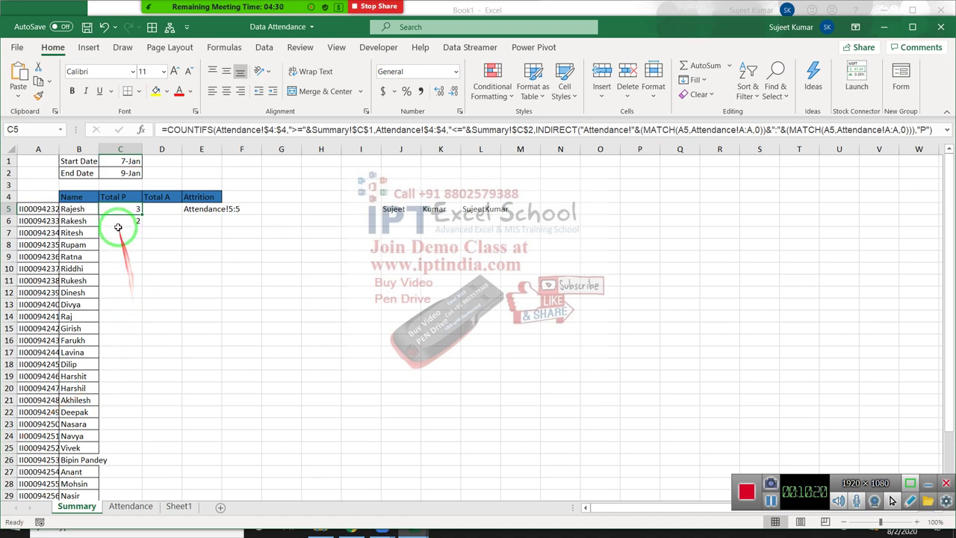
{"action": "key", "text": "F2"}
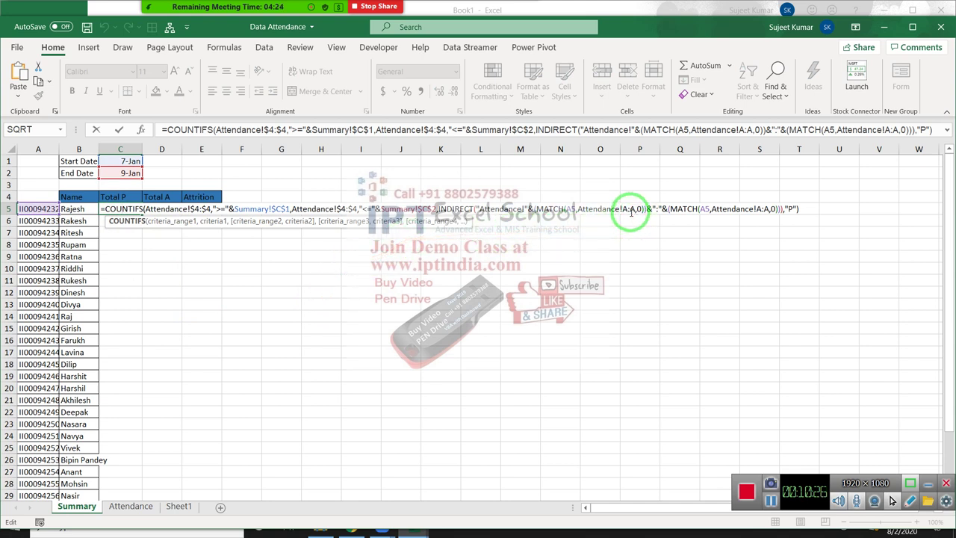
{"action": "left_click", "coordinate": [702, 210]}
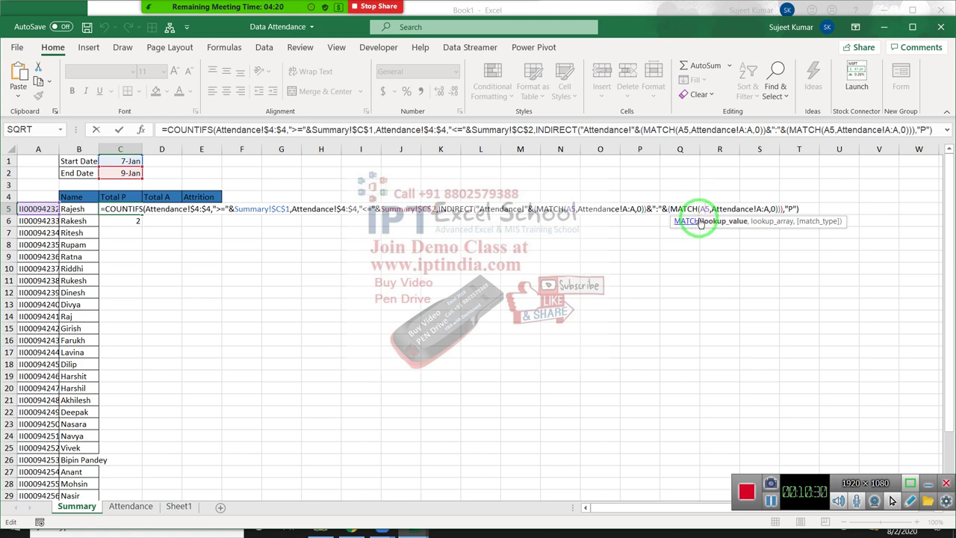
{"action": "key", "text": "Return"}
{"action": "key", "text": "Up"}
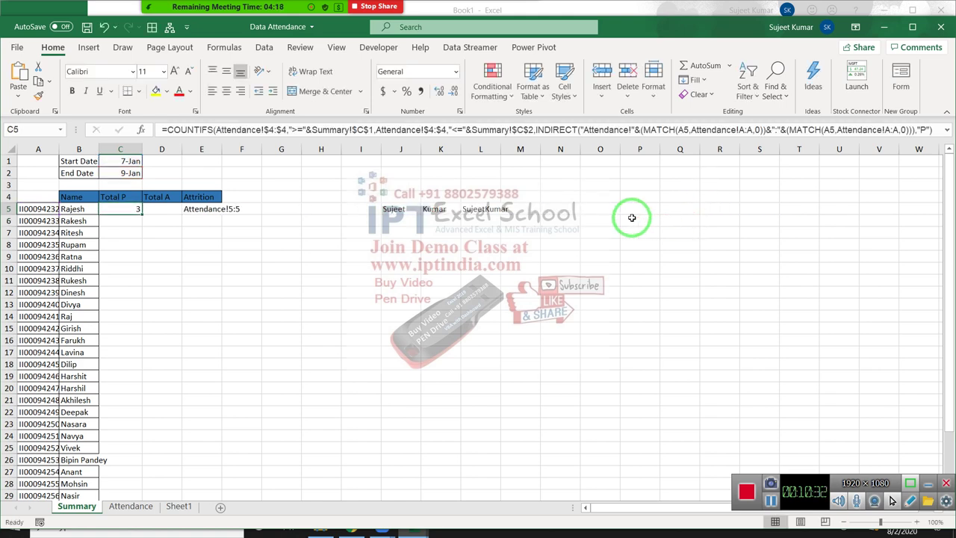
Fill the Total P formula from C5 down to C29 and check the copy in C8.
{"action": "double_click", "coordinate": [142, 216]}
{"action": "left_click", "coordinate": [127, 245]}
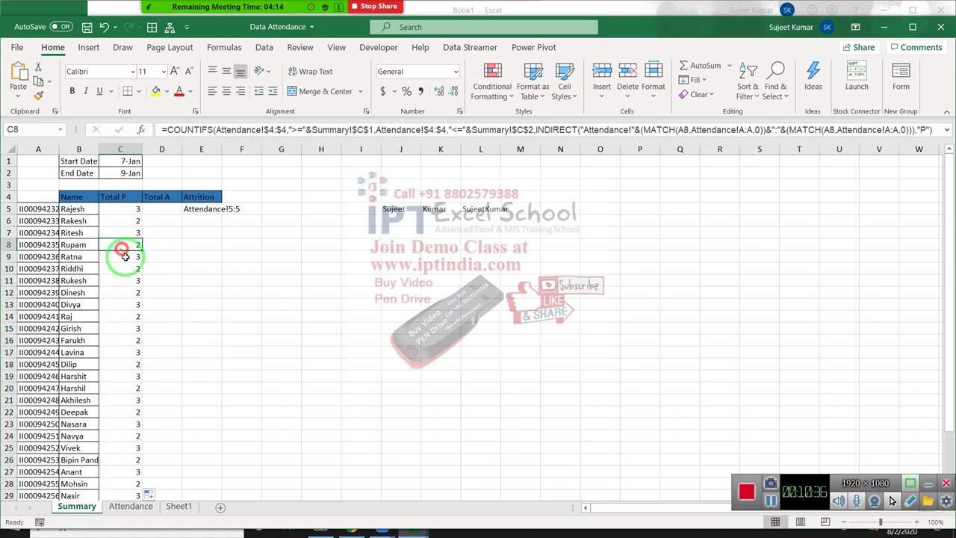
{"action": "scroll", "coordinate": [127, 298], "scroll_direction": "down", "scroll_amount": 6}
{"action": "scroll", "coordinate": [128, 330], "scroll_direction": "up", "scroll_amount": 6}
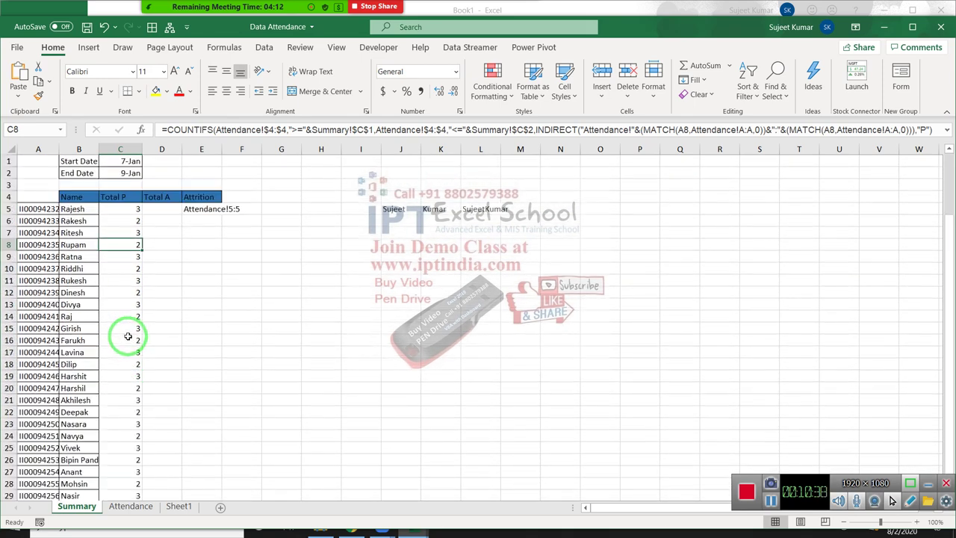
{"action": "left_click", "coordinate": [124, 209]}
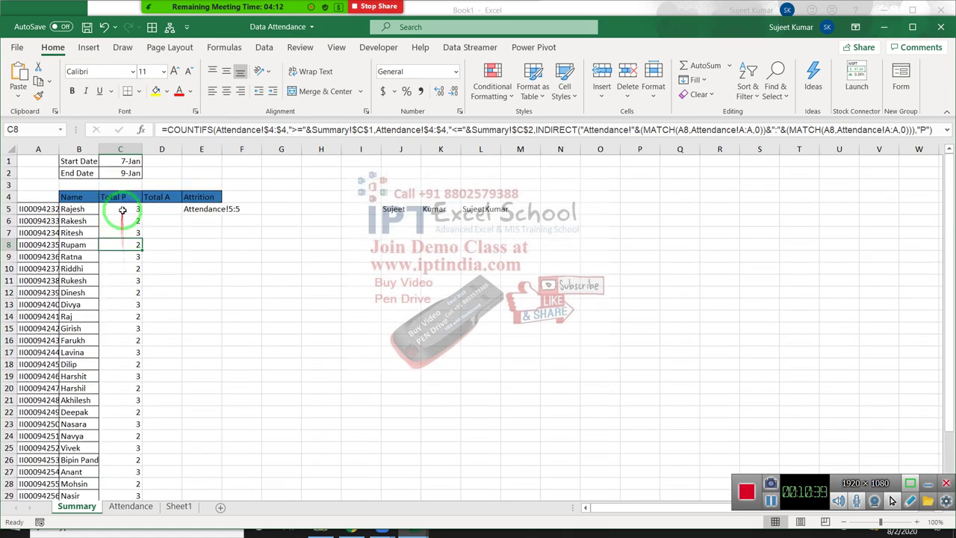
{"action": "left_click", "coordinate": [691, 131]}
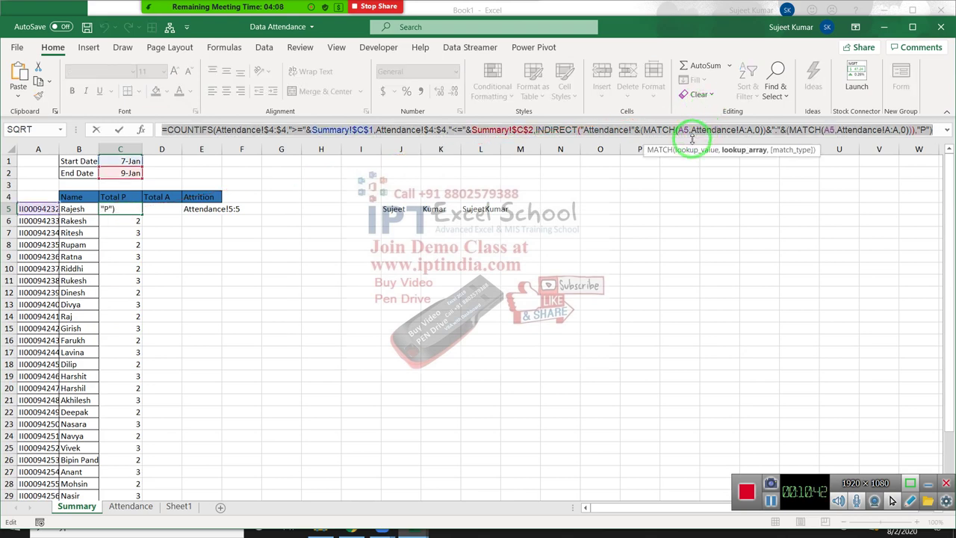
Paste C5's formula into D5, change its "P" criterion to "A", and fill down to row 29.
{"action": "key", "text": "Return"}
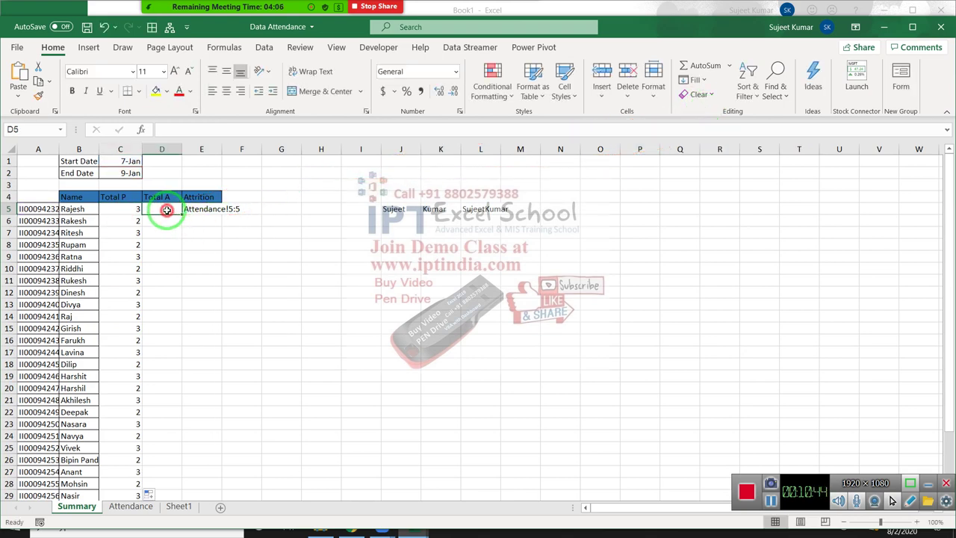
{"action": "double_click", "coordinate": [164, 210]}
{"action": "type", "text": "=COUNTIFS(Attendance!$4:$4,\">=\"&Summary!$C$1,Attendance!$4:$4,\"<=\"&Summary!$C$2,INDIRECT(\"Attendance!\"&(MATCH(A5,Attendance!A:A,0))&\":\"&(MATCH(A5,Attendance!A:A,0))),\"P\")"}
{"action": "key", "text": "Return"}
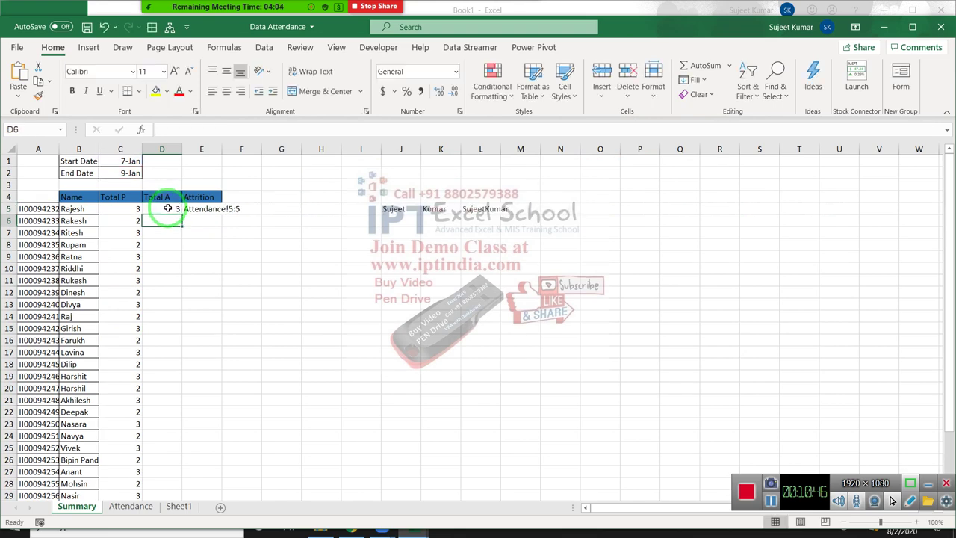
{"action": "left_click", "coordinate": [168, 208]}
{"action": "double_click", "coordinate": [165, 210]}
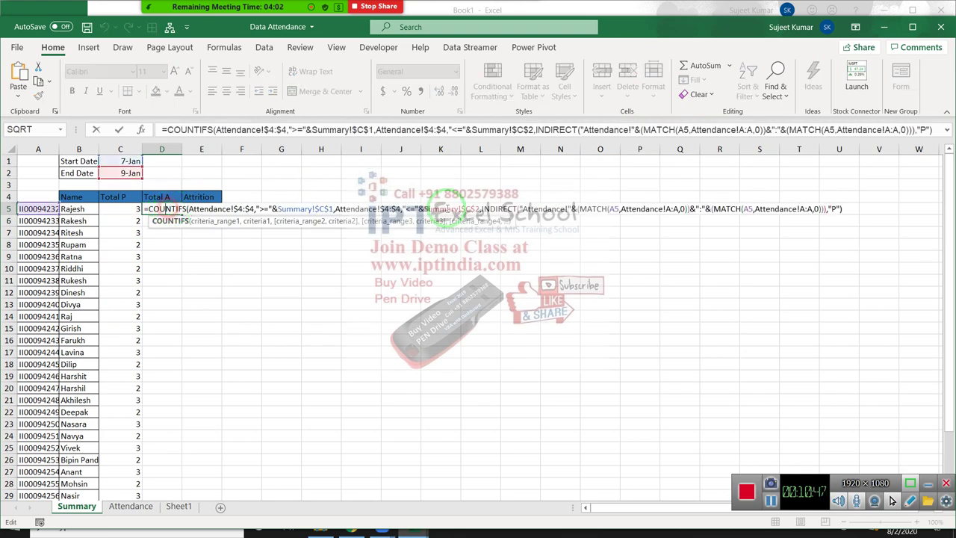
{"action": "left_click", "coordinate": [835, 208]}
{"action": "type", "text": "A"}
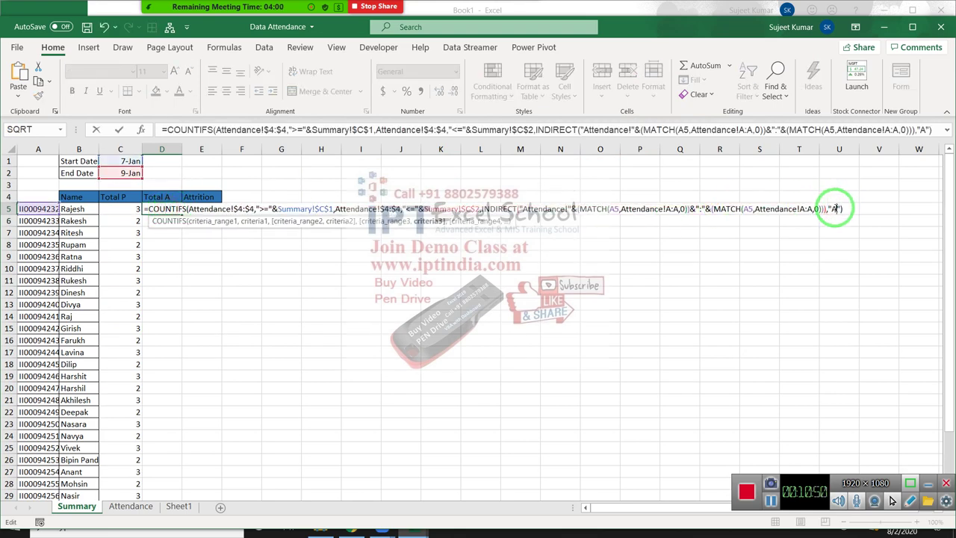
{"action": "key", "text": "Return"}
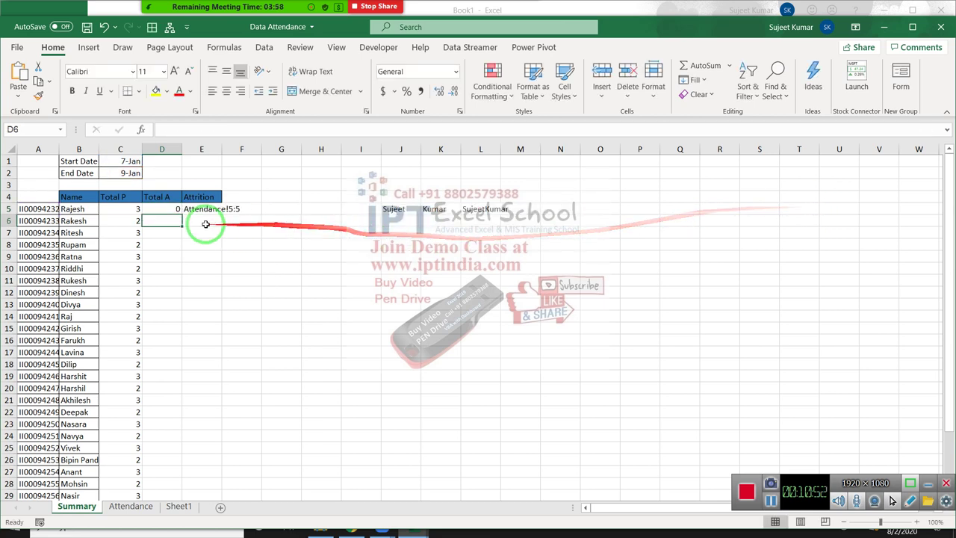
{"action": "left_click", "coordinate": [175, 212]}
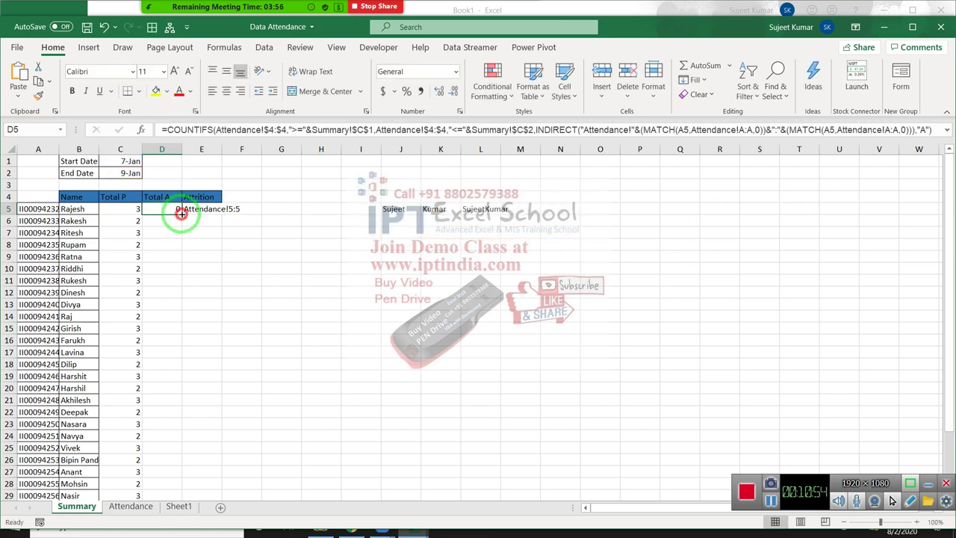
{"action": "double_click", "coordinate": [181, 214]}
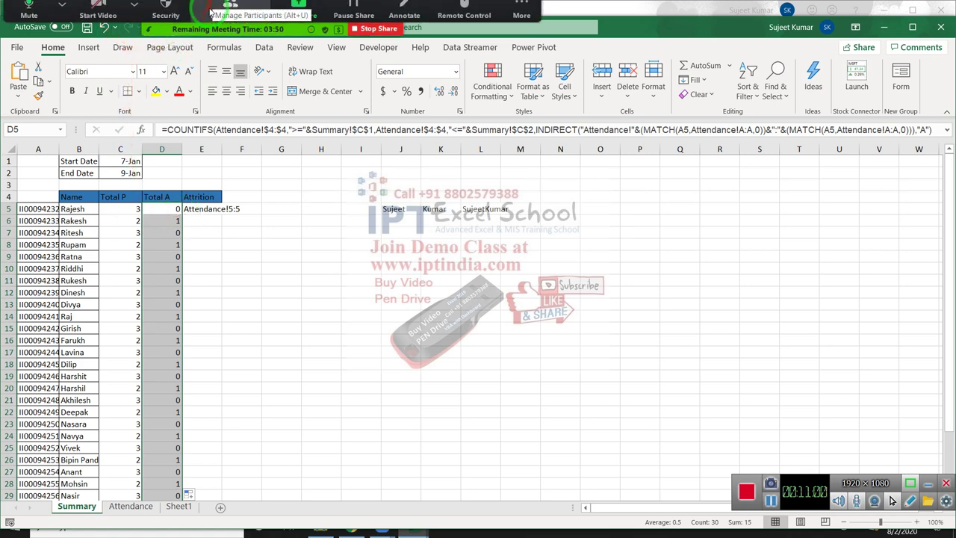
{"action": "left_click", "coordinate": [226, 19]}
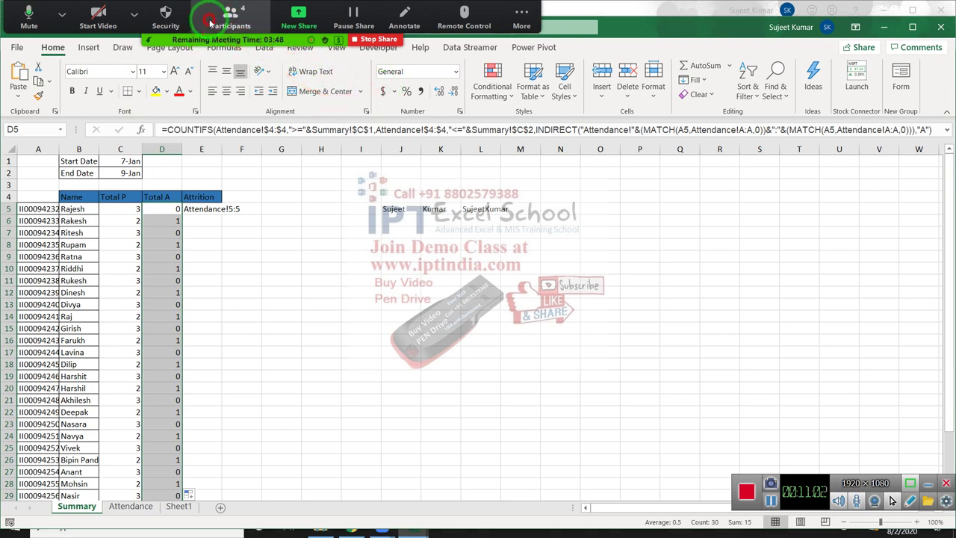
{"action": "left_click", "coordinate": [211, 22]}
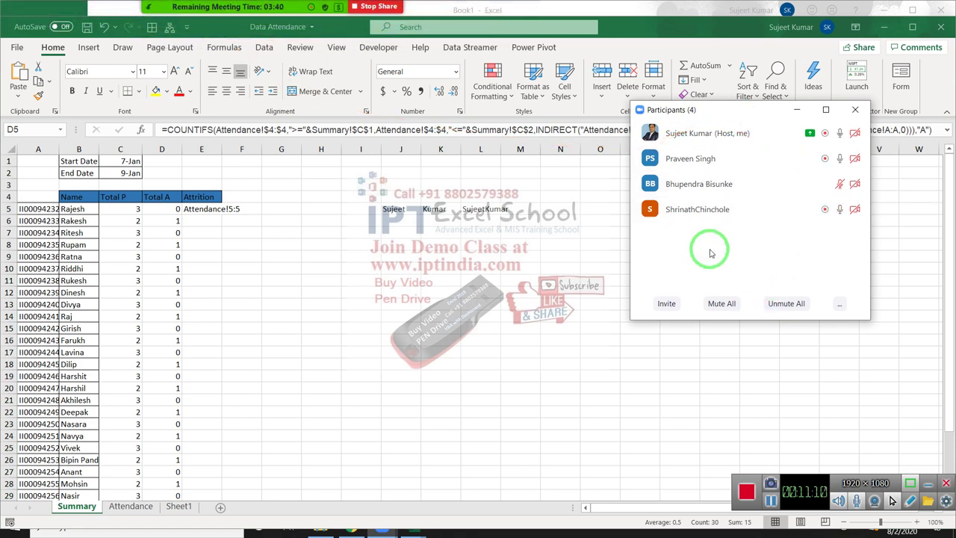
{"action": "left_click", "coordinate": [855, 109]}
{"action": "double_click", "coordinate": [182, 215]}
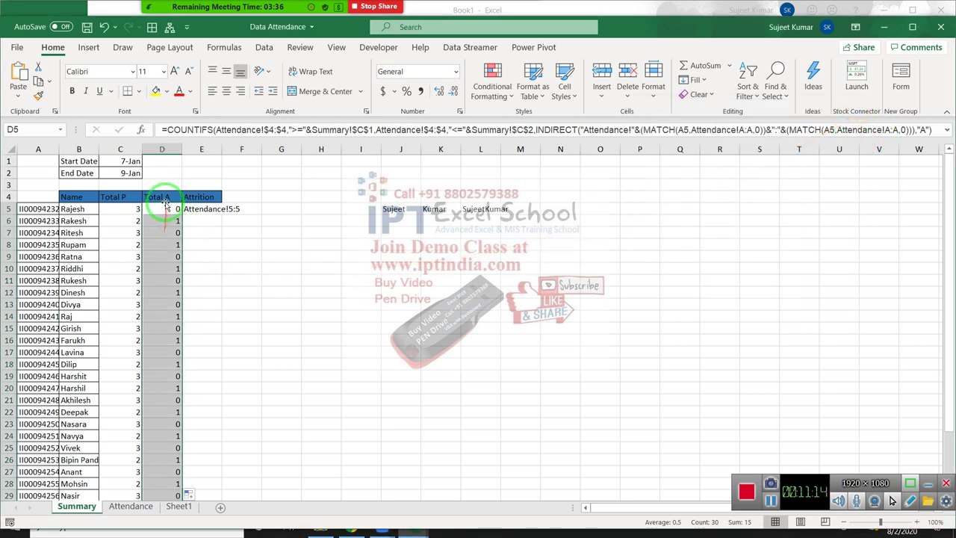
Start Evaluate Formula on C5's Total P formula from the Formulas tab.
{"action": "left_click", "coordinate": [169, 214]}
{"action": "left_click", "coordinate": [127, 214]}
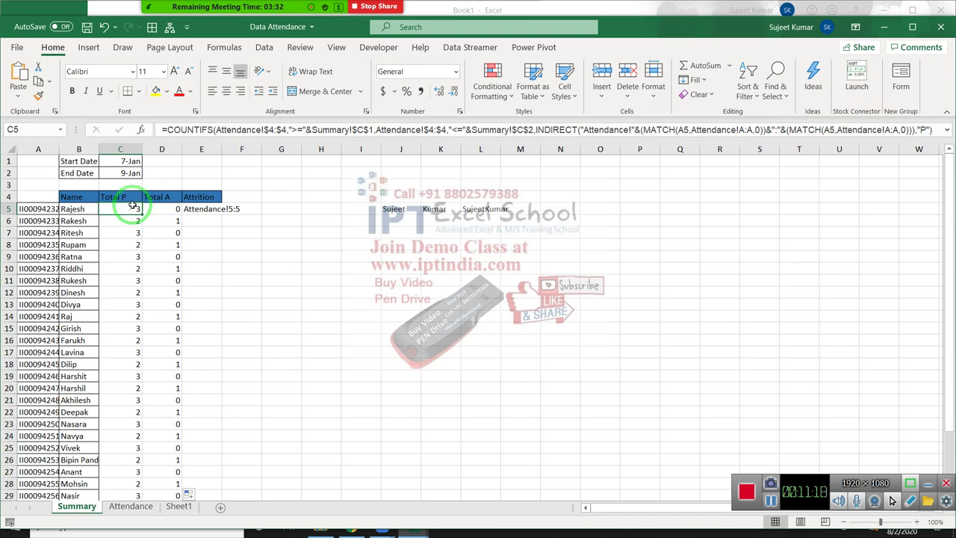
{"action": "left_click", "coordinate": [172, 47]}
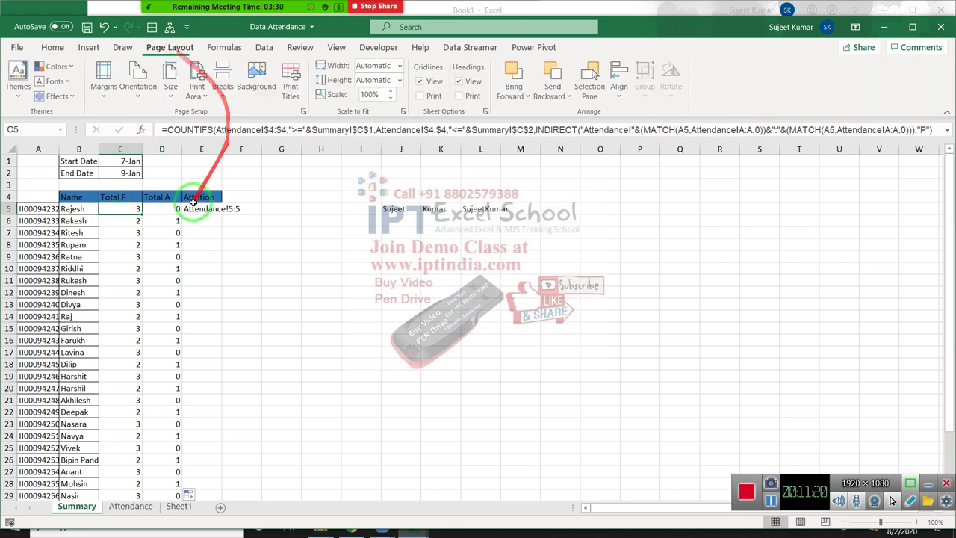
{"action": "left_click", "coordinate": [224, 47]}
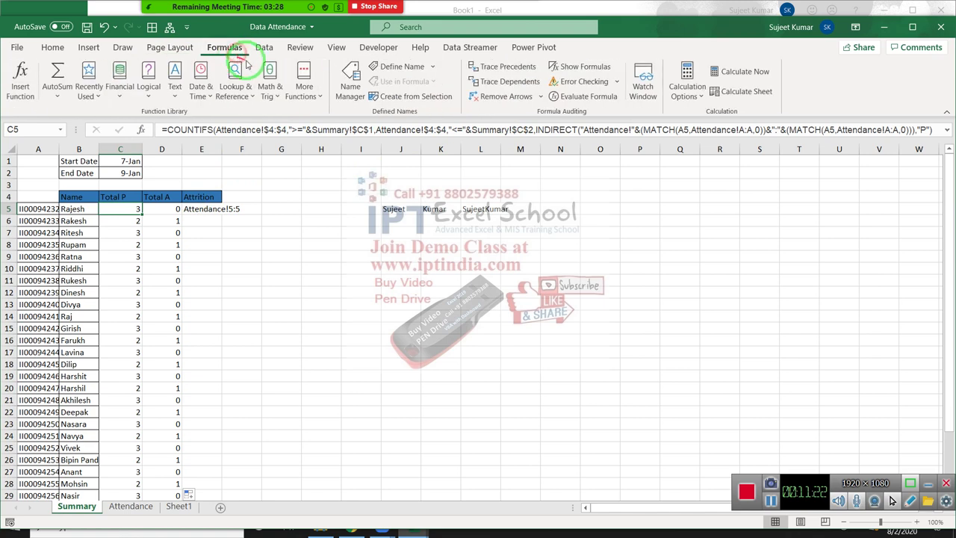
{"action": "left_click", "coordinate": [605, 103]}
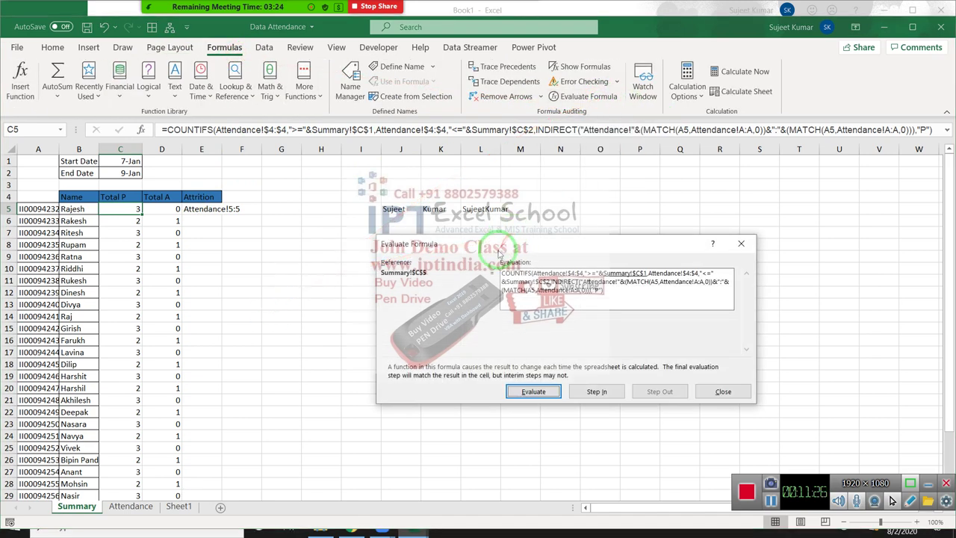
{"action": "left_click_drag", "start_coordinate": [514, 238], "coordinate": [316, 238]}
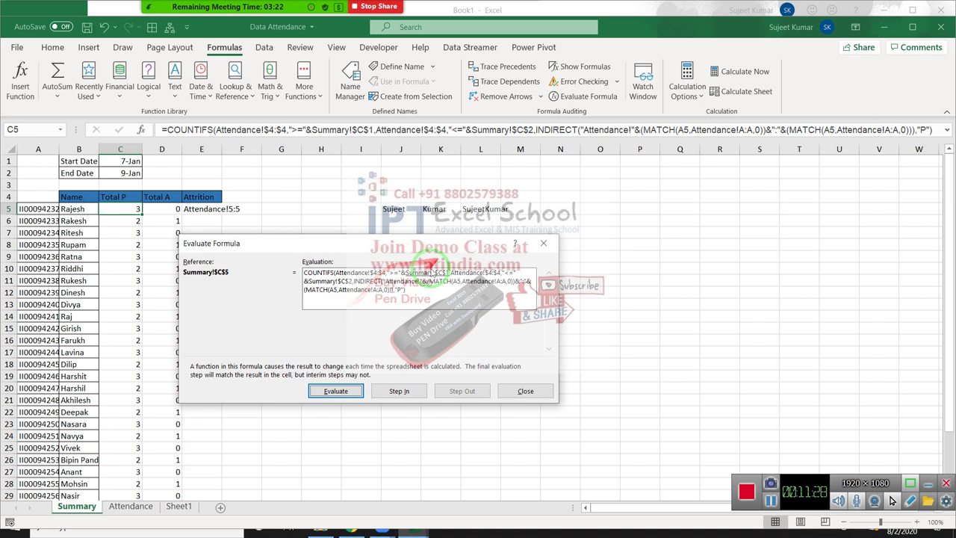
Step through dates 43837 and 43839 and both MATCH lookups until the range reads Attendance!5:5.
{"action": "left_click", "coordinate": [346, 392]}
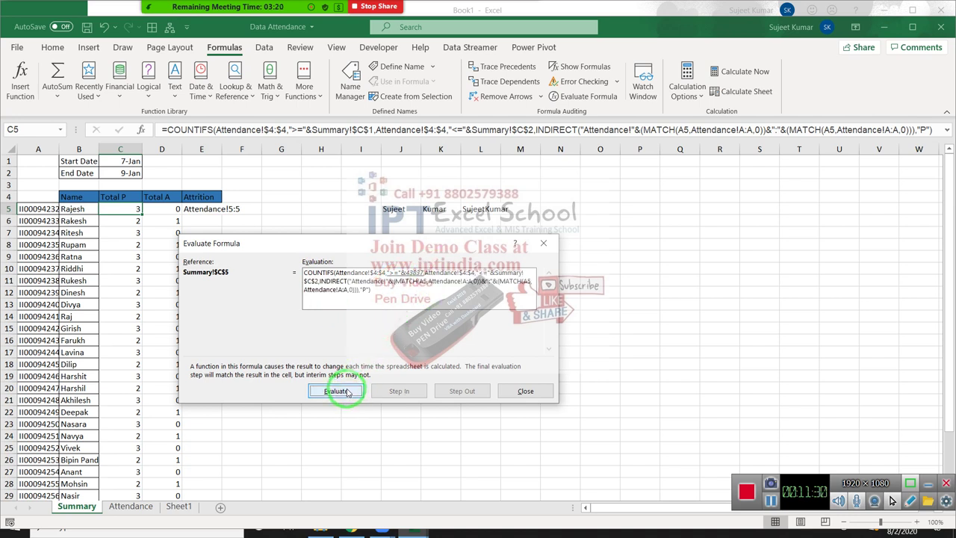
{"action": "left_click", "coordinate": [335, 392]}
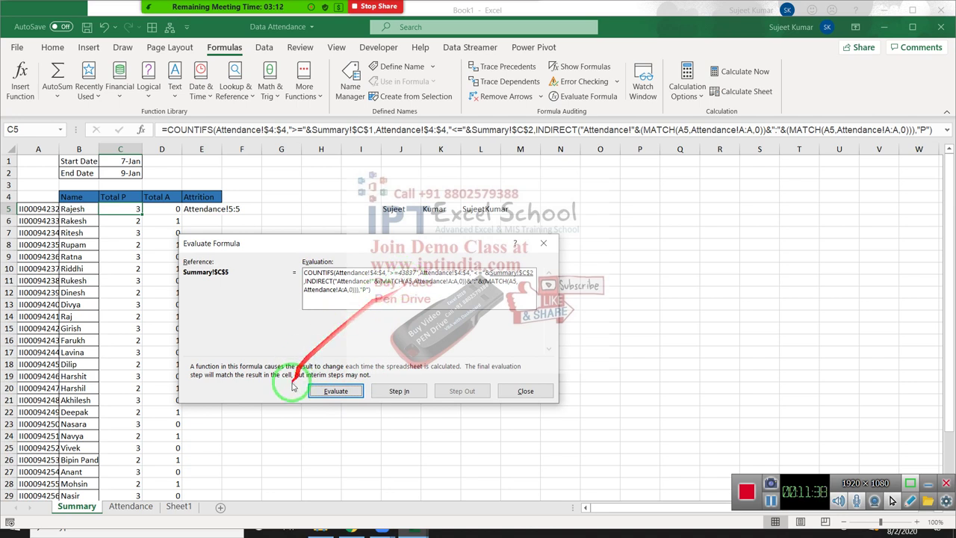
{"action": "left_click", "coordinate": [340, 391]}
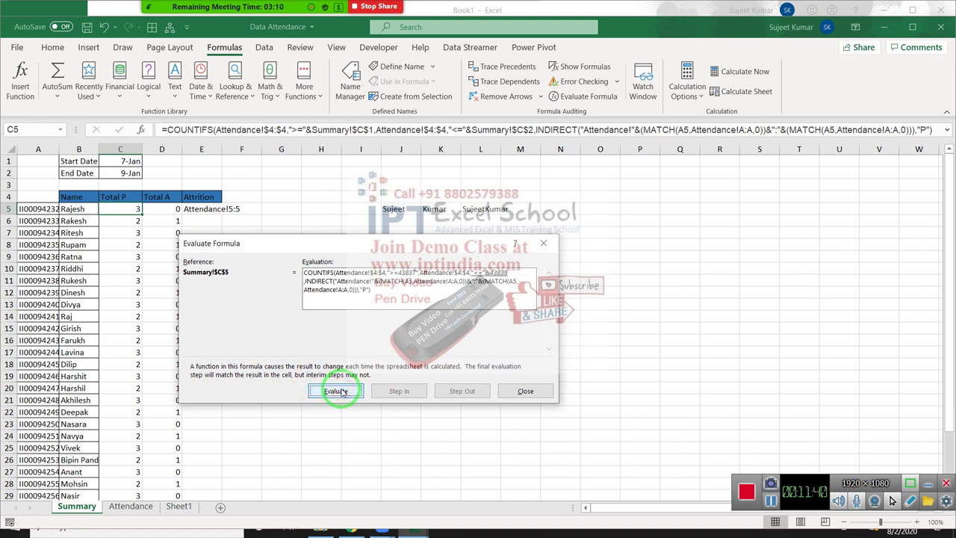
{"action": "left_click", "coordinate": [340, 391]}
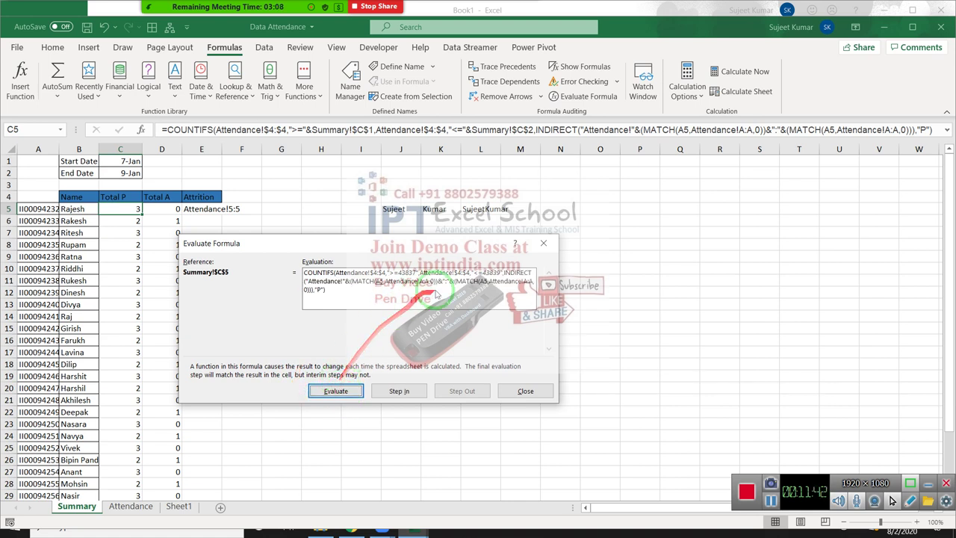
{"action": "left_click", "coordinate": [343, 396]}
{"action": "left_click", "coordinate": [343, 396]}
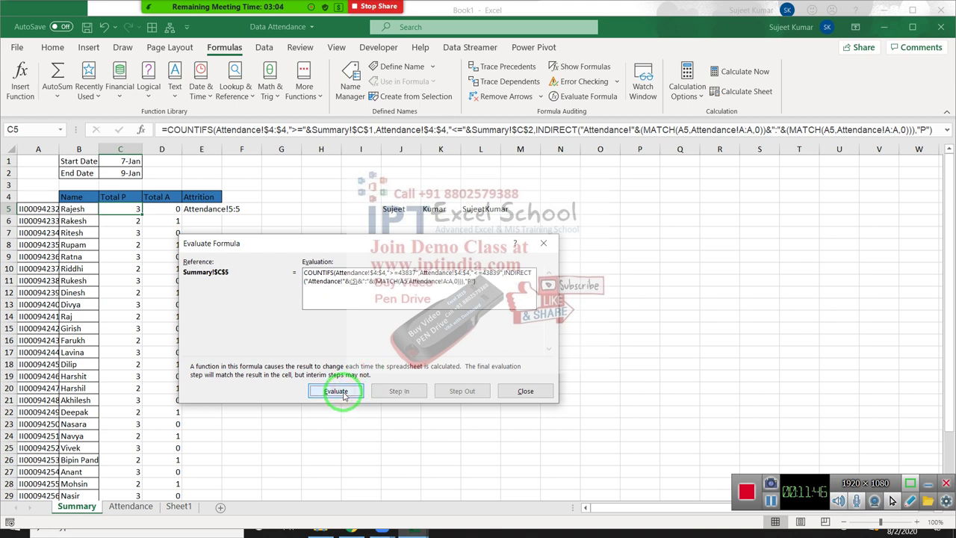
{"action": "left_click", "coordinate": [345, 396]}
{"action": "left_click", "coordinate": [344, 396]}
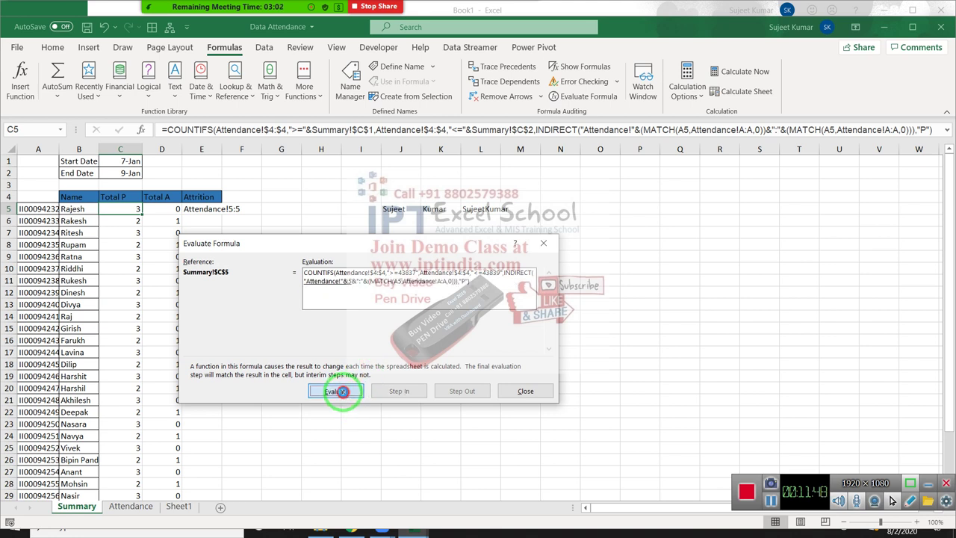
{"action": "left_click", "coordinate": [344, 395]}
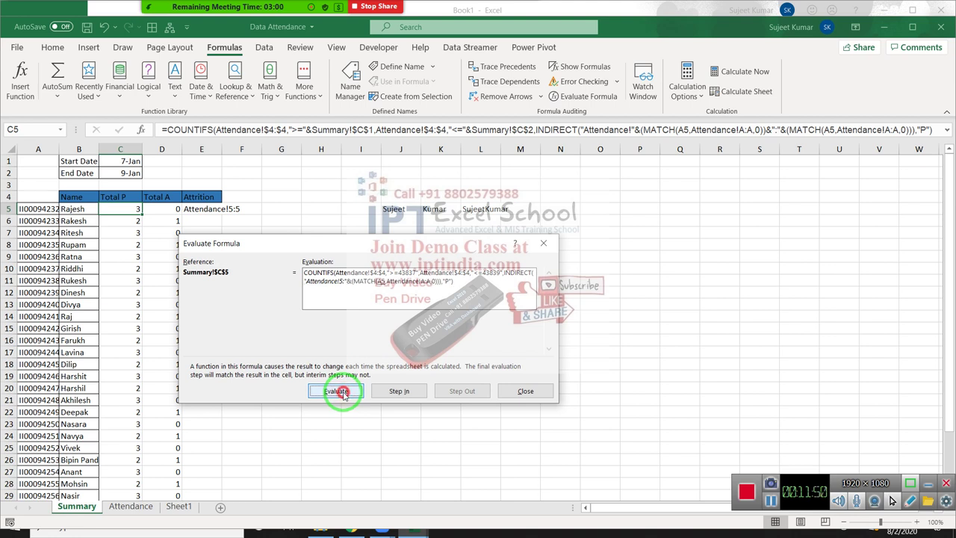
{"action": "left_click", "coordinate": [344, 395]}
{"action": "left_click", "coordinate": [344, 395]}
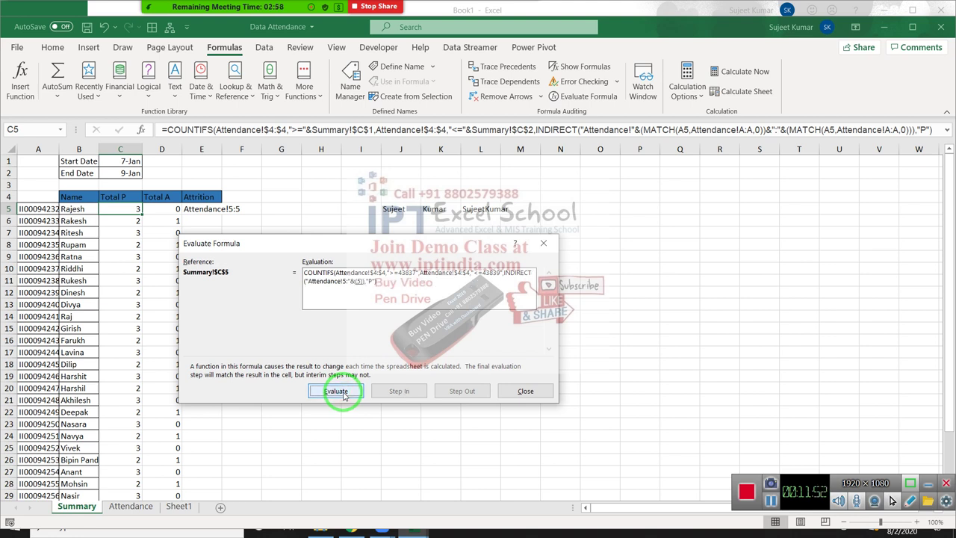
{"action": "left_click", "coordinate": [340, 394]}
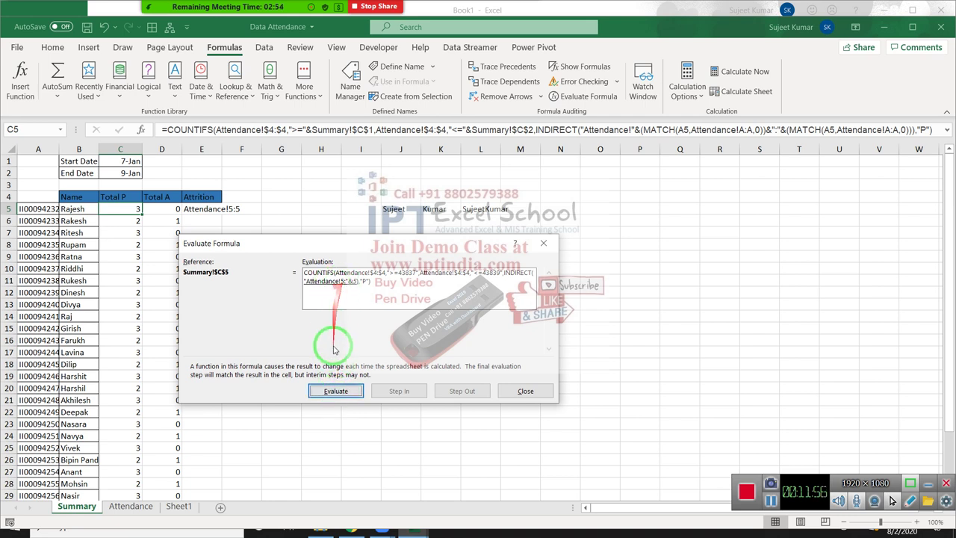
{"action": "left_click", "coordinate": [328, 391]}
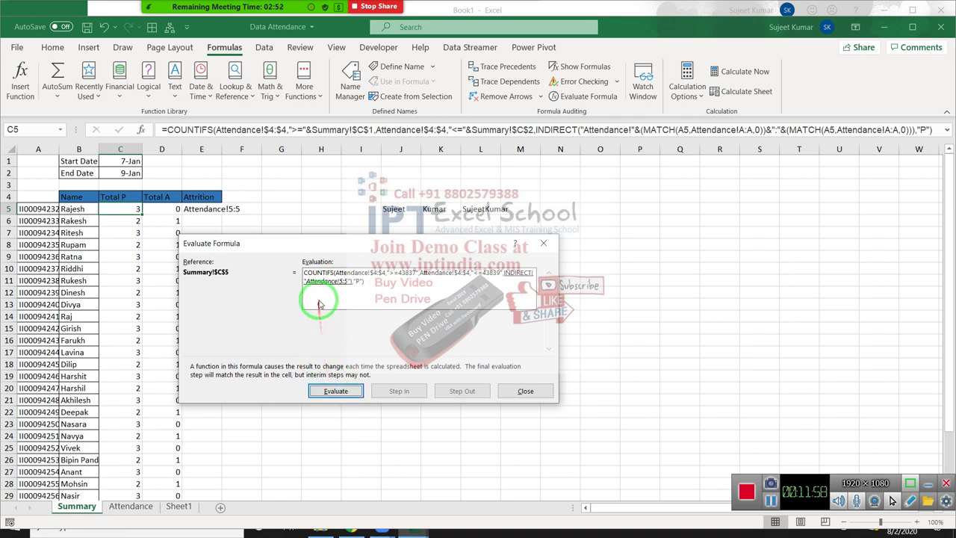
{"action": "left_click", "coordinate": [314, 290]}
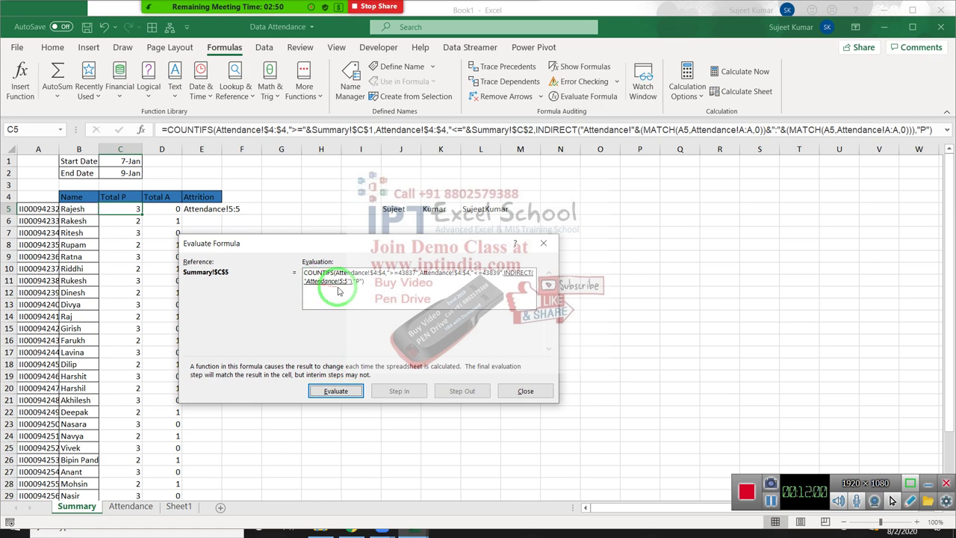
Evaluate the remaining steps to the final result 3 and close the evaluation.
{"action": "left_click_drag", "start_coordinate": [254, 244], "coordinate": [275, 288]}
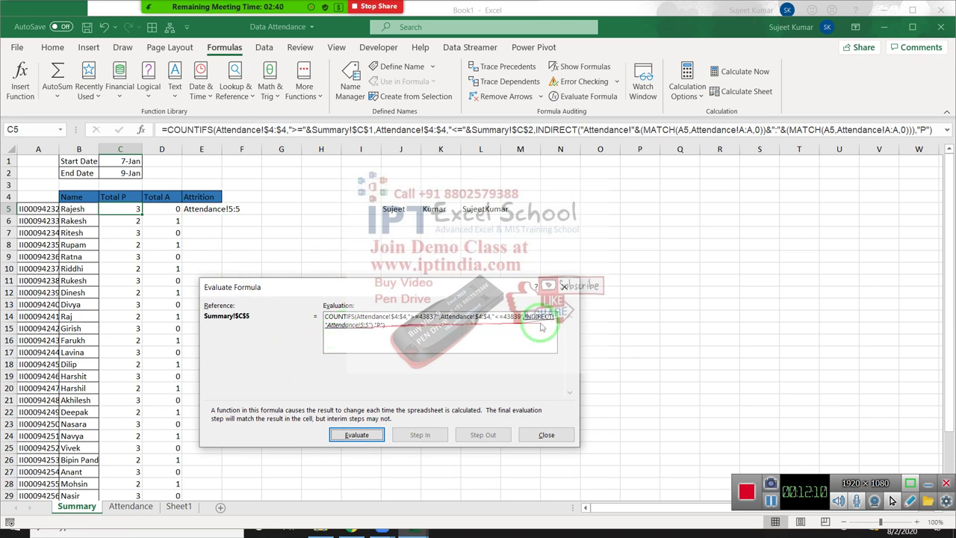
{"action": "left_click", "coordinate": [350, 439]}
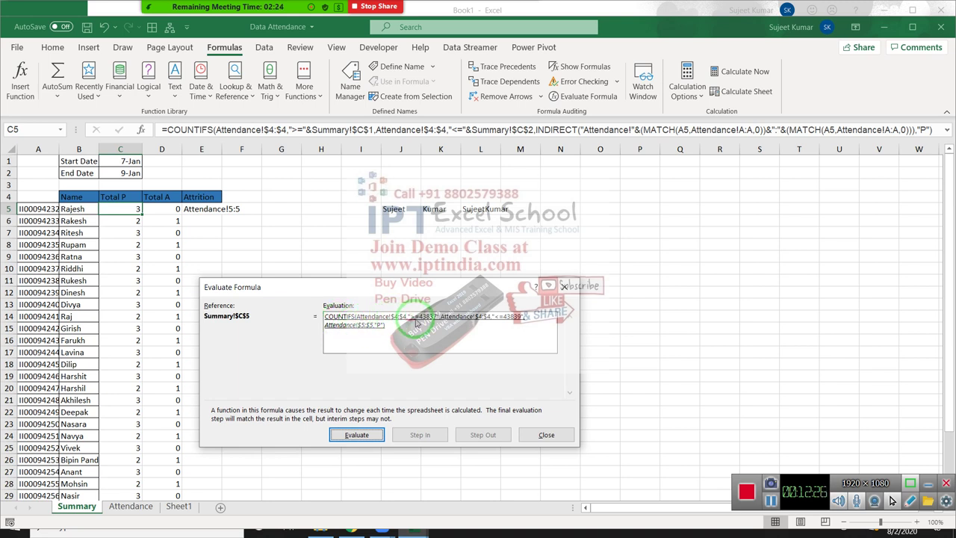
{"action": "left_click_drag", "start_coordinate": [123, 162], "coordinate": [473, 326]}
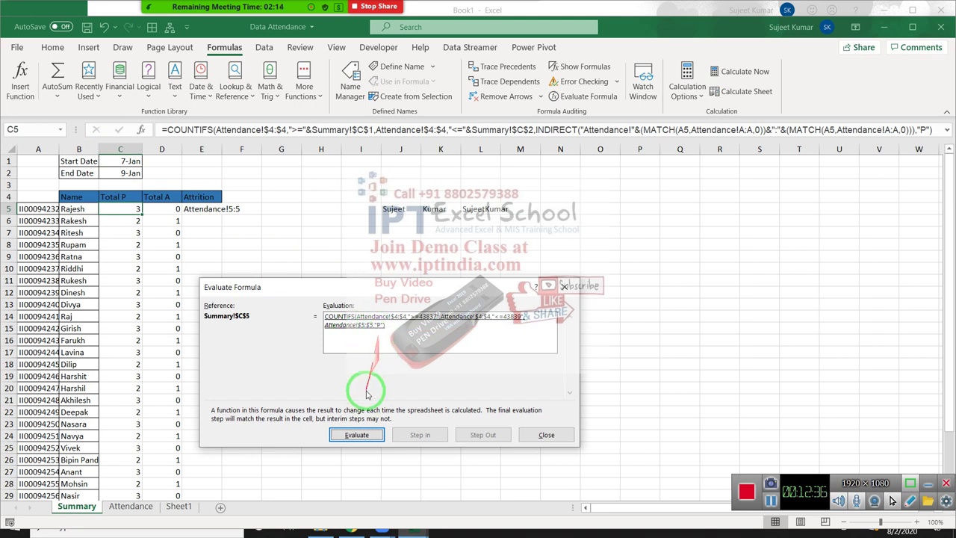
{"action": "left_click", "coordinate": [370, 436]}
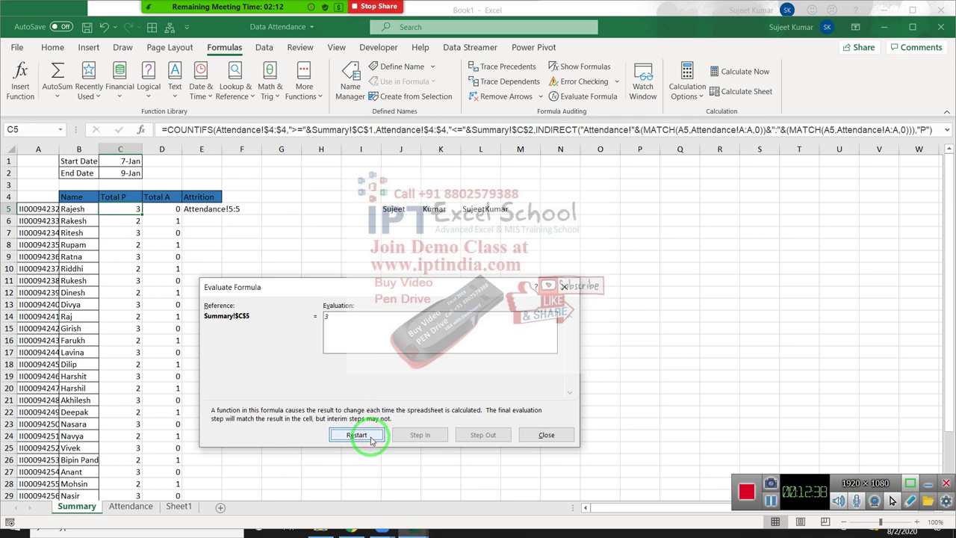
{"action": "left_click", "coordinate": [547, 435]}
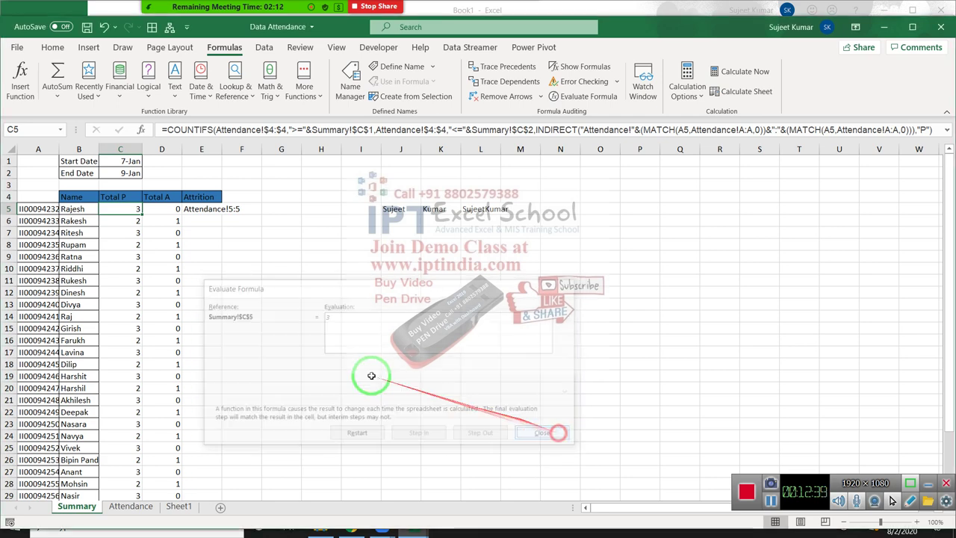
{"action": "left_click", "coordinate": [131, 248]}
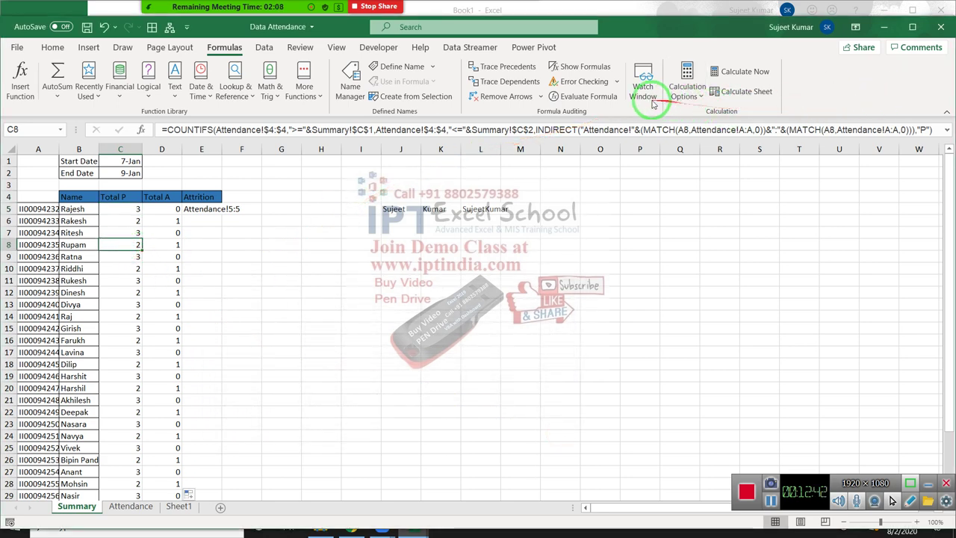
Evaluate C8's formula through dates 43837 and 43839 and both MATCH lookups to row 8.
{"action": "left_click", "coordinate": [585, 96]}
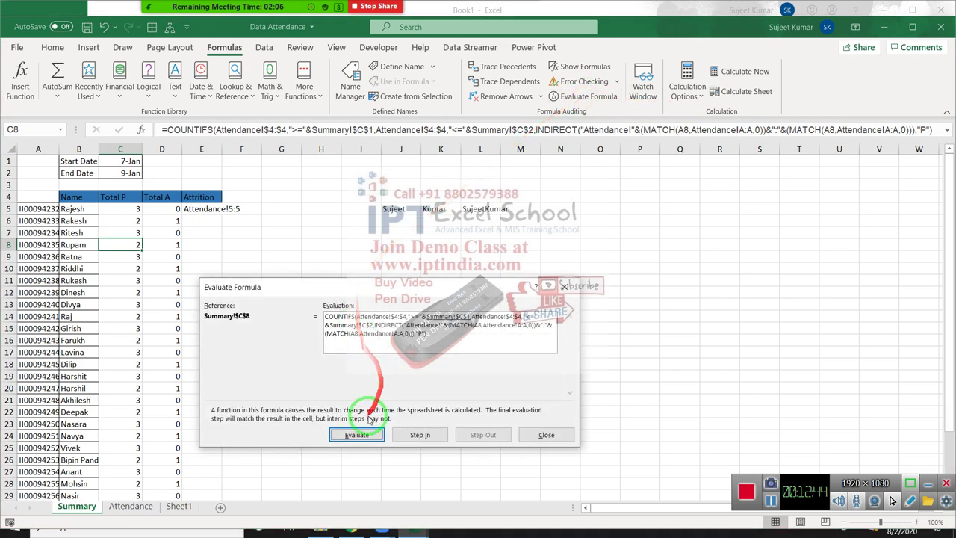
{"action": "left_click", "coordinate": [358, 434]}
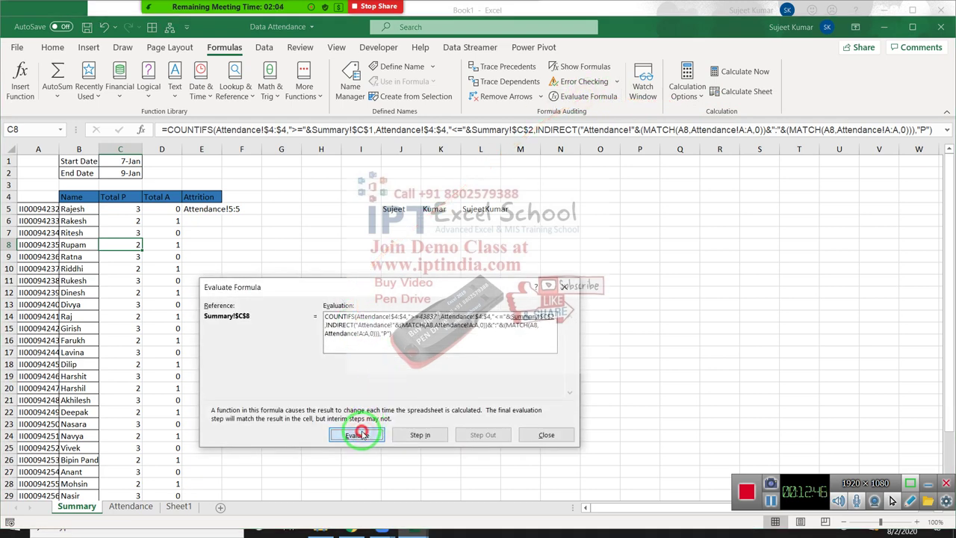
{"action": "left_click", "coordinate": [357, 437]}
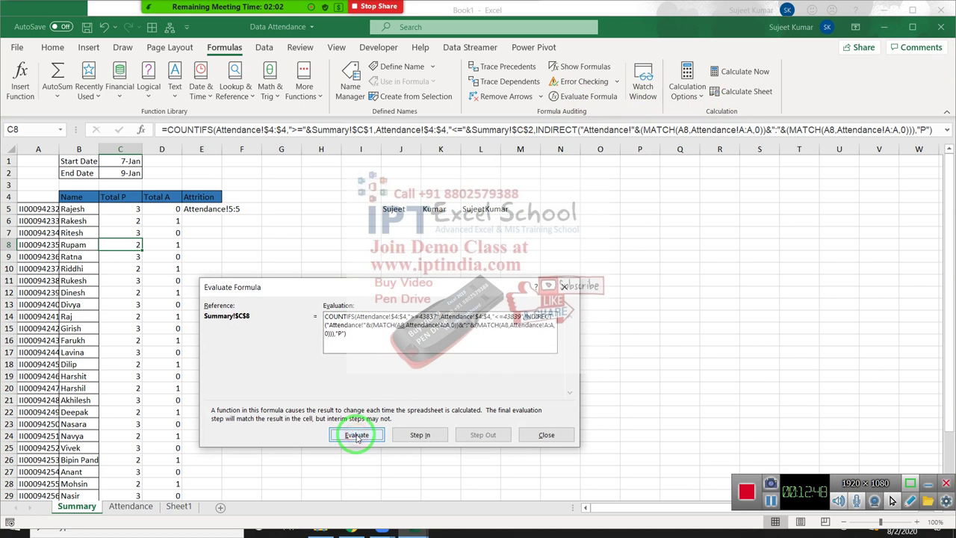
{"action": "left_click", "coordinate": [357, 437]}
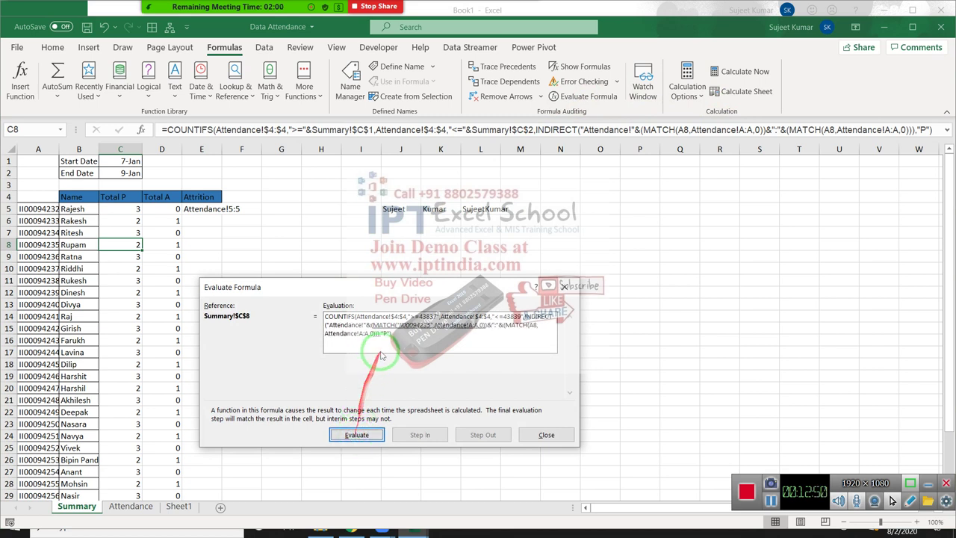
{"action": "left_click", "coordinate": [355, 433]}
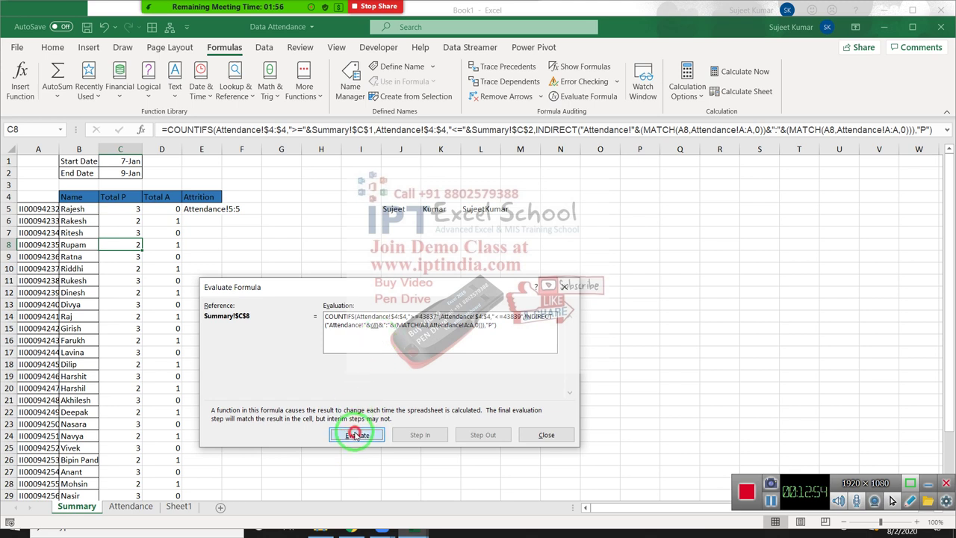
{"action": "left_click", "coordinate": [356, 435]}
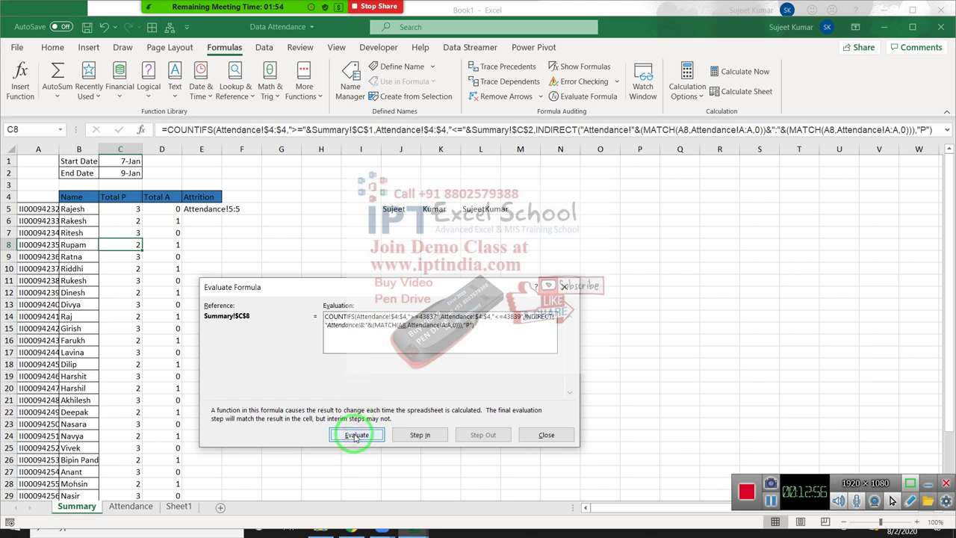
{"action": "left_click", "coordinate": [356, 437]}
{"action": "left_click", "coordinate": [356, 436]}
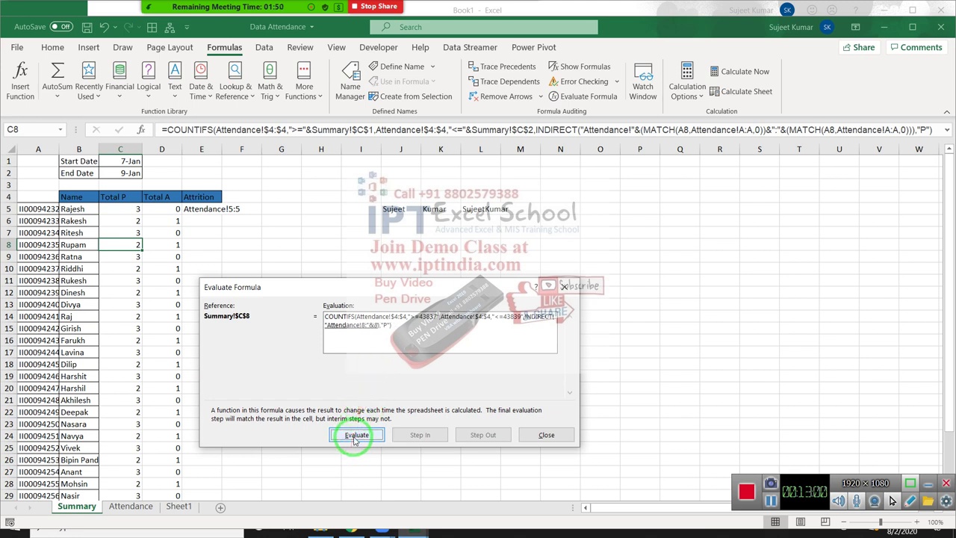
Resolve INDIRECT to Attendance row 8, reach the result 2, and close the evaluation.
{"action": "mouse_move", "coordinate": [356, 411]}
{"action": "left_mouse_down"}
{"action": "mouse_move", "coordinate": [364, 332]}
{"action": "mouse_move", "coordinate": [354, 435]}
{"action": "left_mouse_up"}
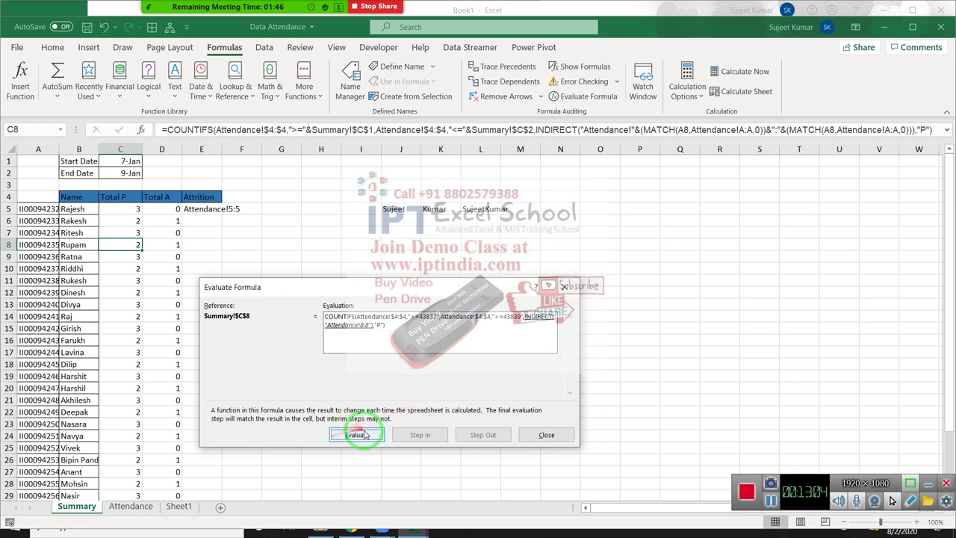
{"action": "left_click", "coordinate": [363, 436]}
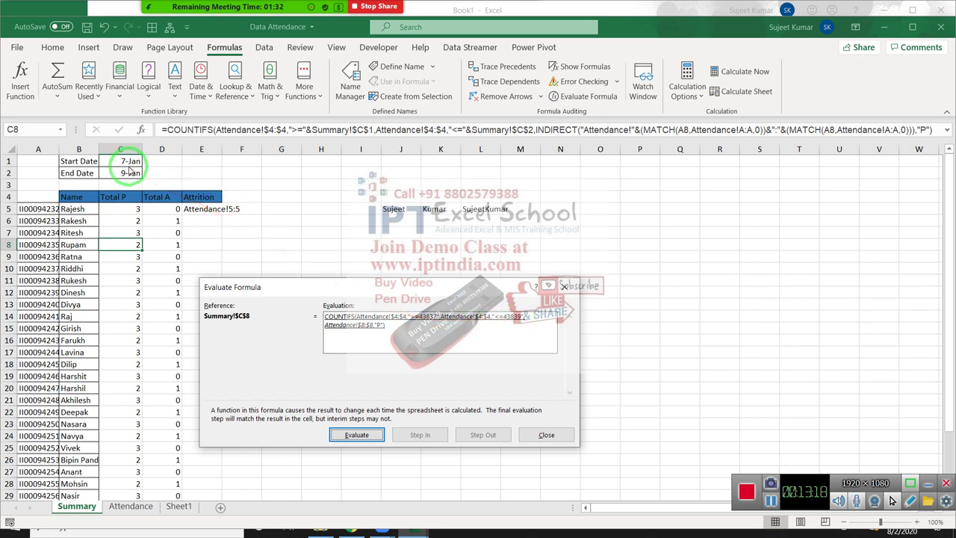
{"action": "mouse_move", "coordinate": [139, 173]}
{"action": "left_mouse_down"}
{"action": "mouse_move", "coordinate": [467, 323]}
{"action": "mouse_move", "coordinate": [465, 337]}
{"action": "left_mouse_up"}
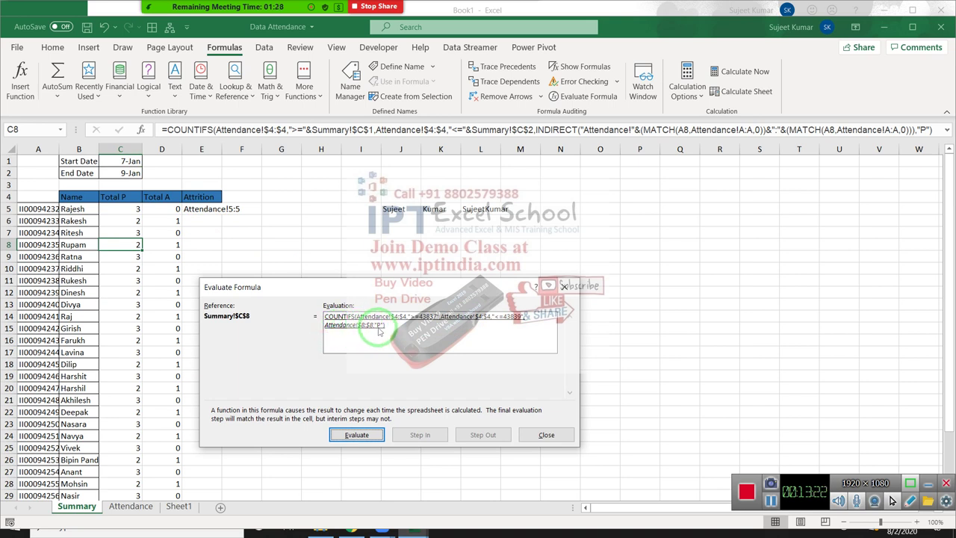
{"action": "left_click", "coordinate": [353, 438]}
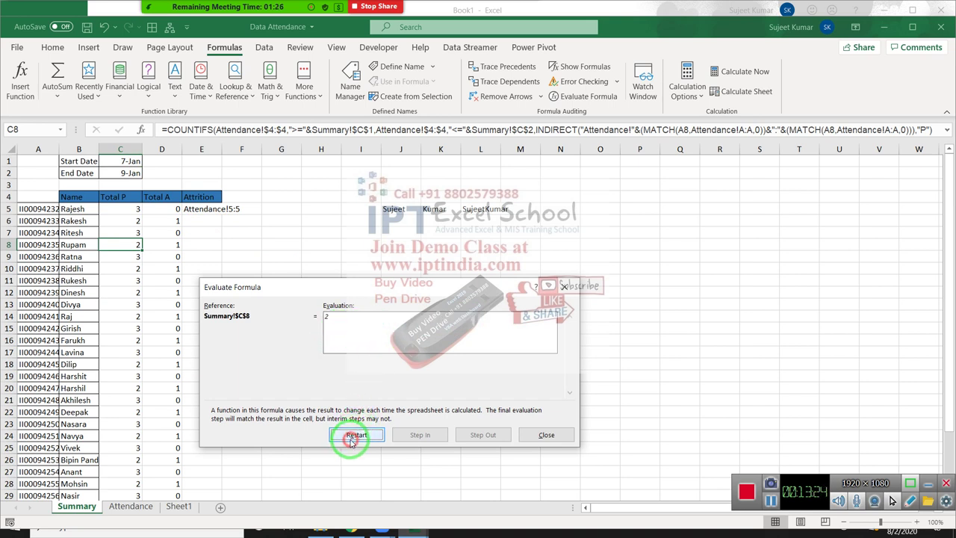
{"action": "left_click", "coordinate": [548, 435]}
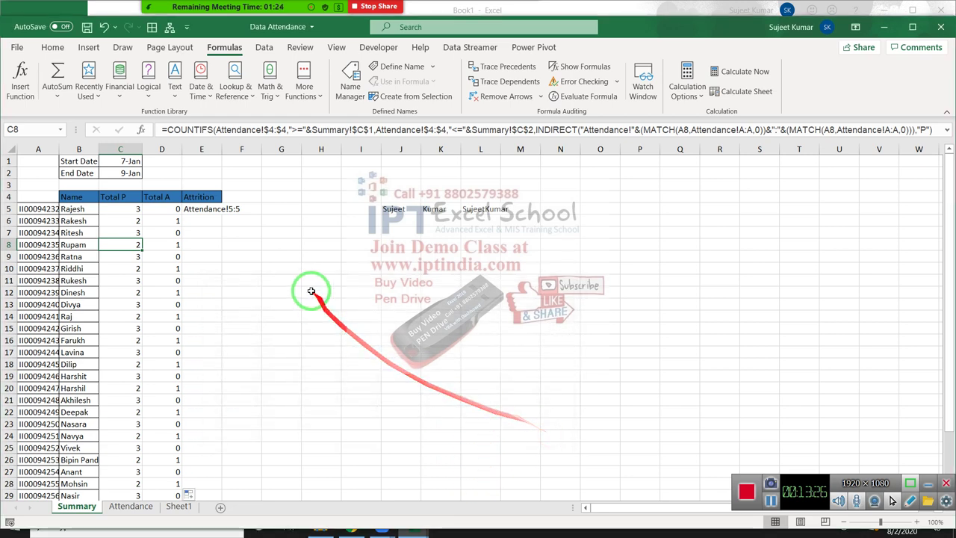
Switch to the Attendance sheet and look over the employee ID column and header row.
{"action": "left_click", "coordinate": [134, 506]}
{"action": "left_click", "coordinate": [81, 340]}
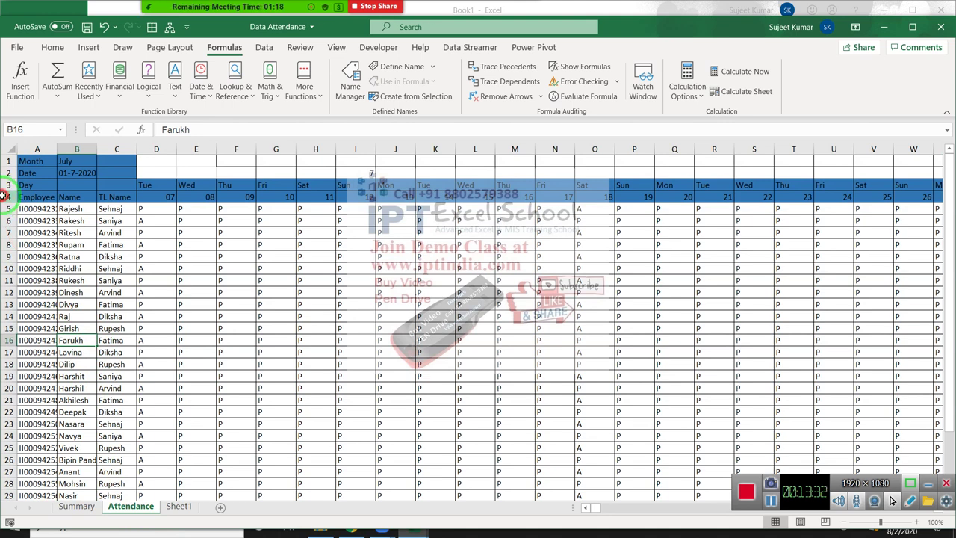
{"action": "left_click", "coordinate": [4, 196]}
{"action": "left_click", "coordinate": [34, 150]}
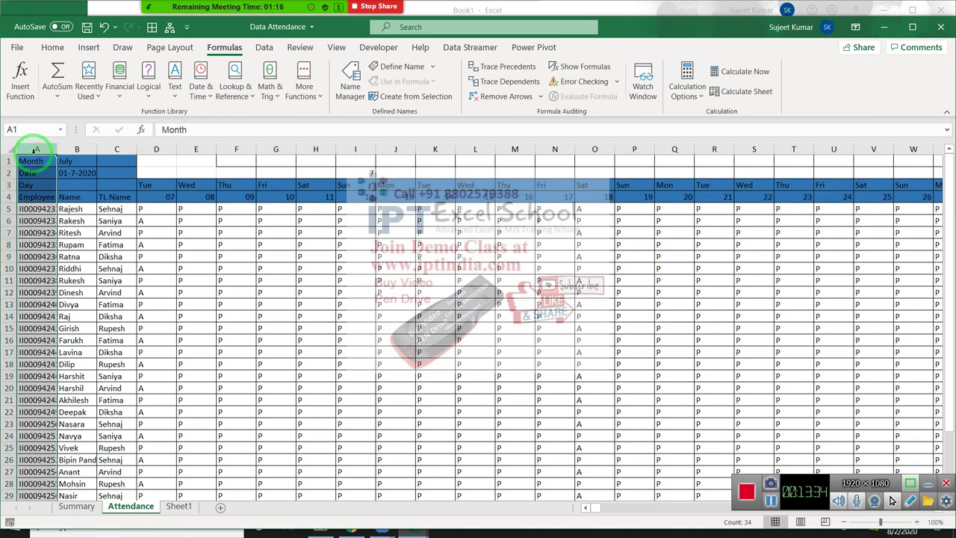
{"action": "left_click", "coordinate": [8, 196]}
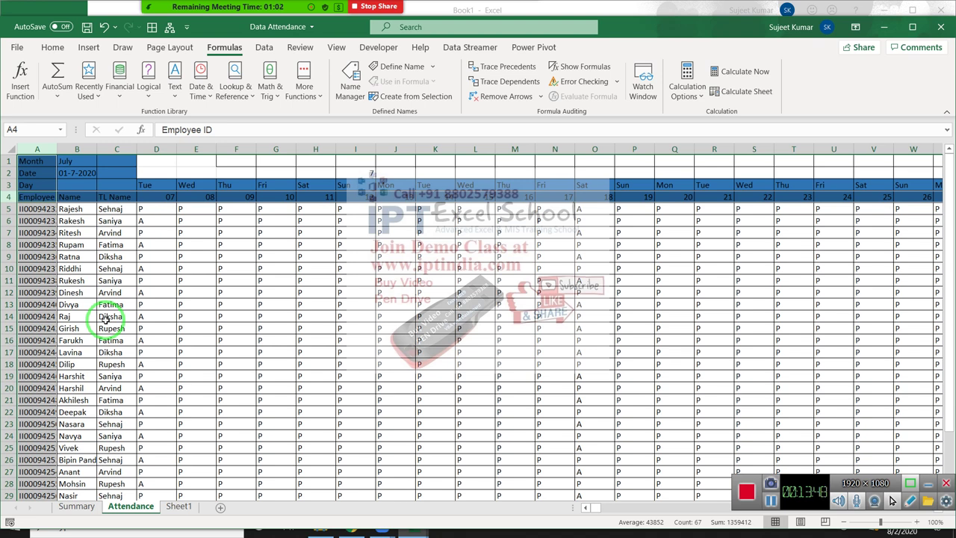
{"action": "left_click", "coordinate": [112, 292]}
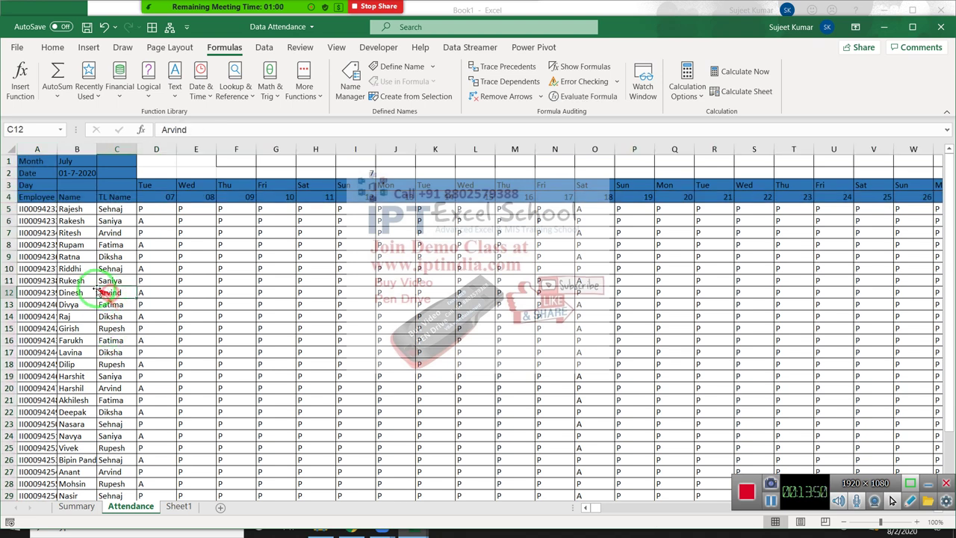
Compare Attendance rows 6 and 8 against the Summary employee IDs, then save the workbook.
{"action": "left_click", "coordinate": [7, 220]}
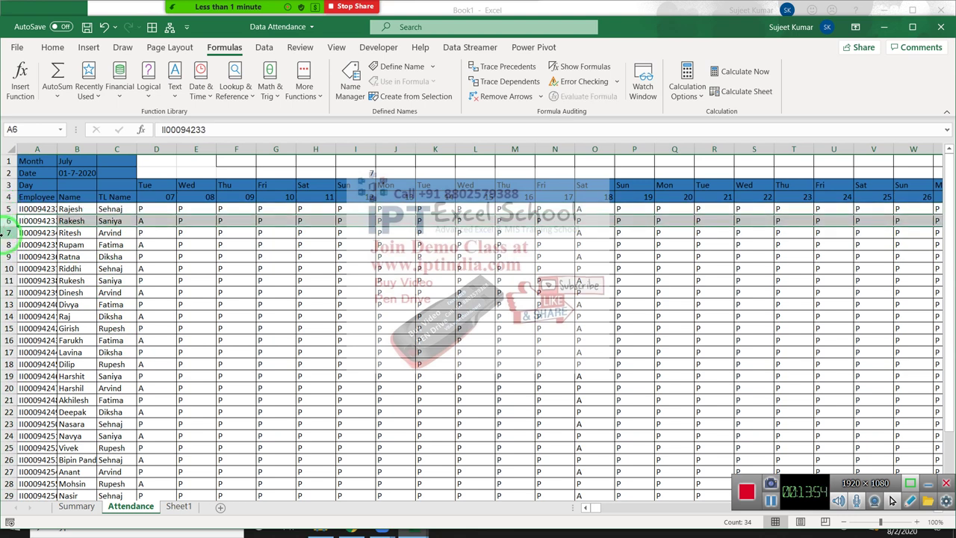
{"action": "left_click", "coordinate": [7, 244]}
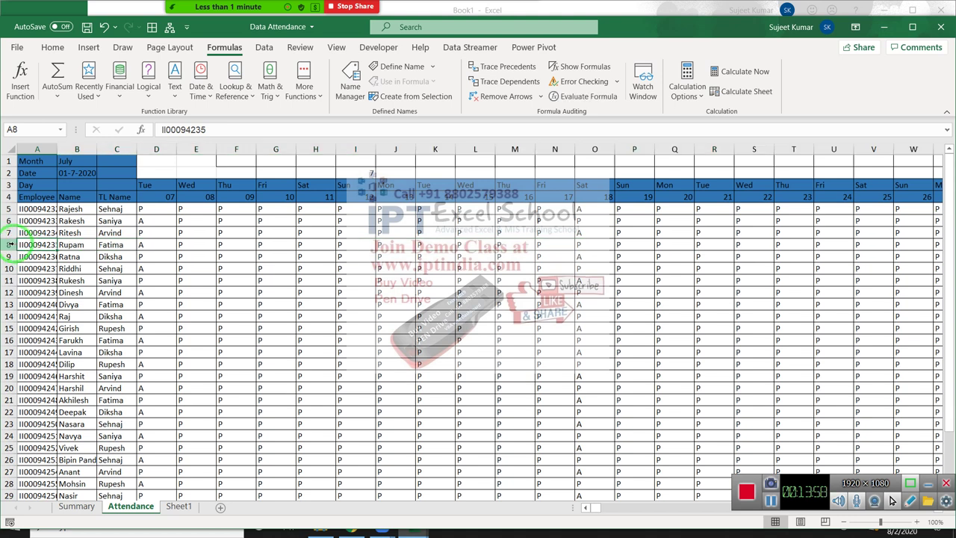
{"action": "left_click", "coordinate": [77, 507]}
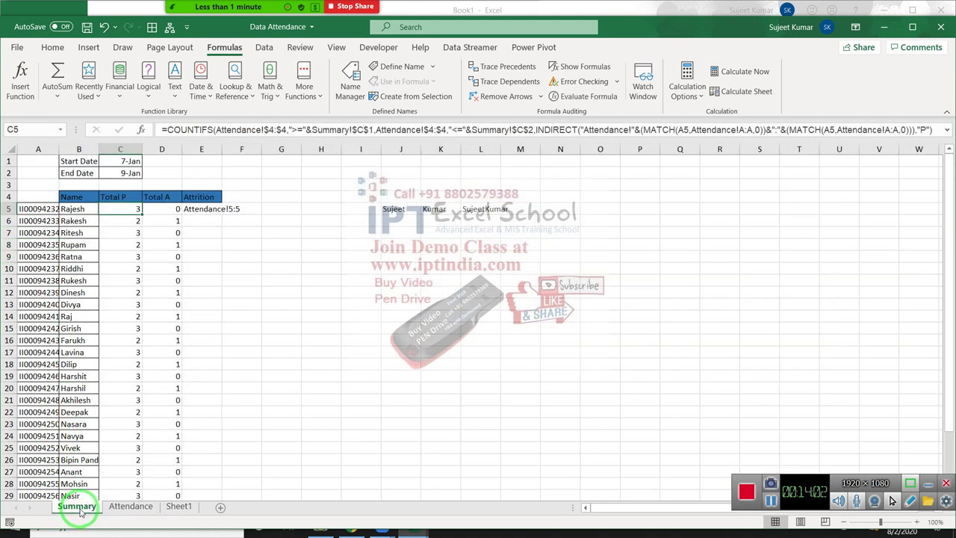
{"action": "left_click", "coordinate": [39, 268]}
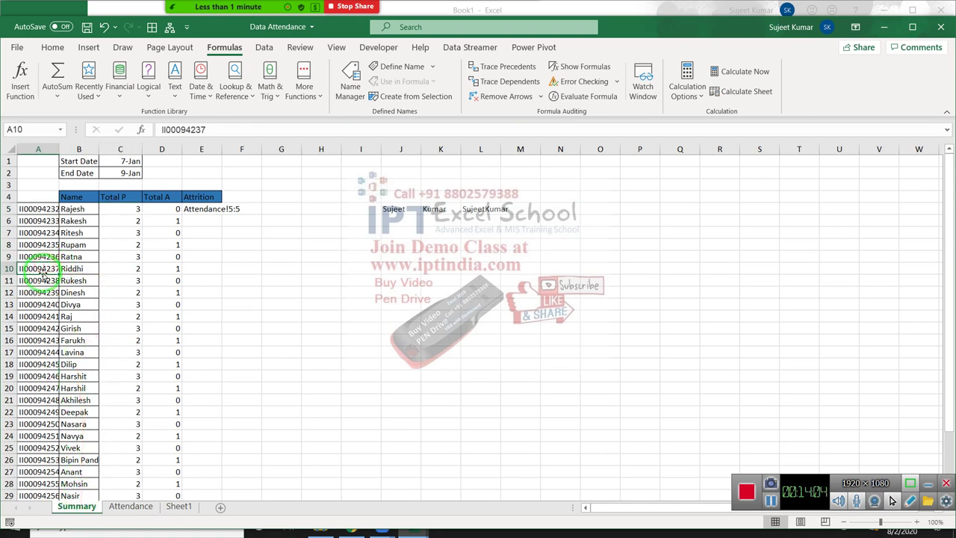
{"action": "left_click", "coordinate": [112, 496]}
{"action": "left_click", "coordinate": [131, 507]}
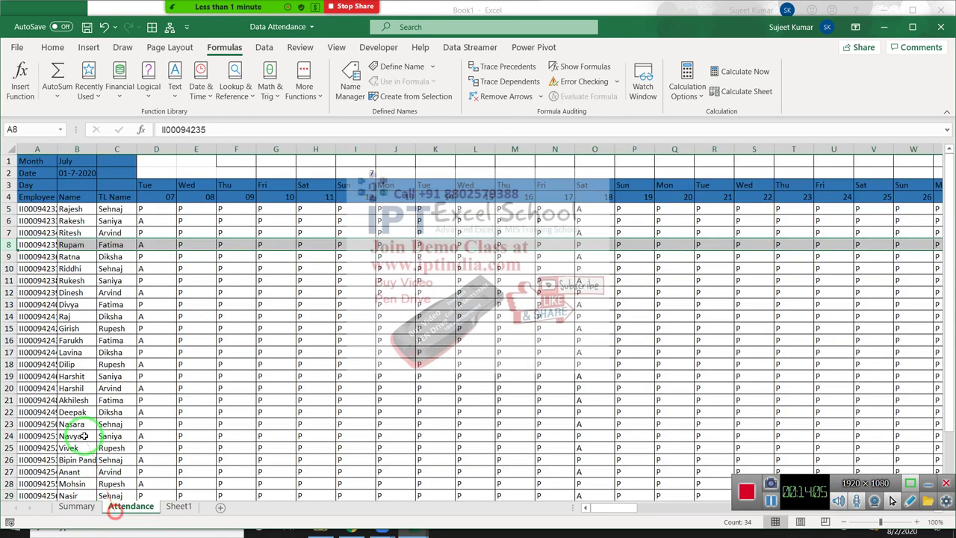
{"action": "left_click", "coordinate": [35, 339]}
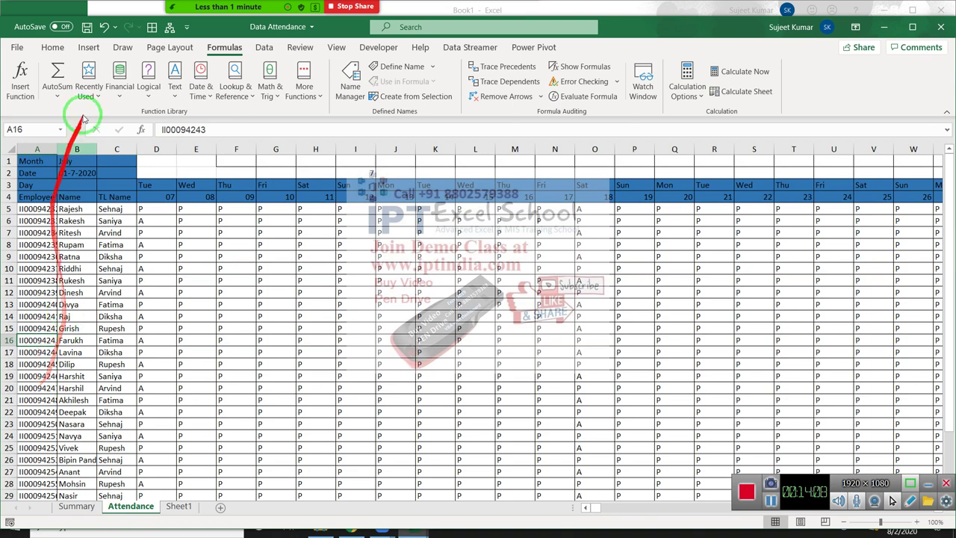
{"action": "left_click", "coordinate": [87, 28]}
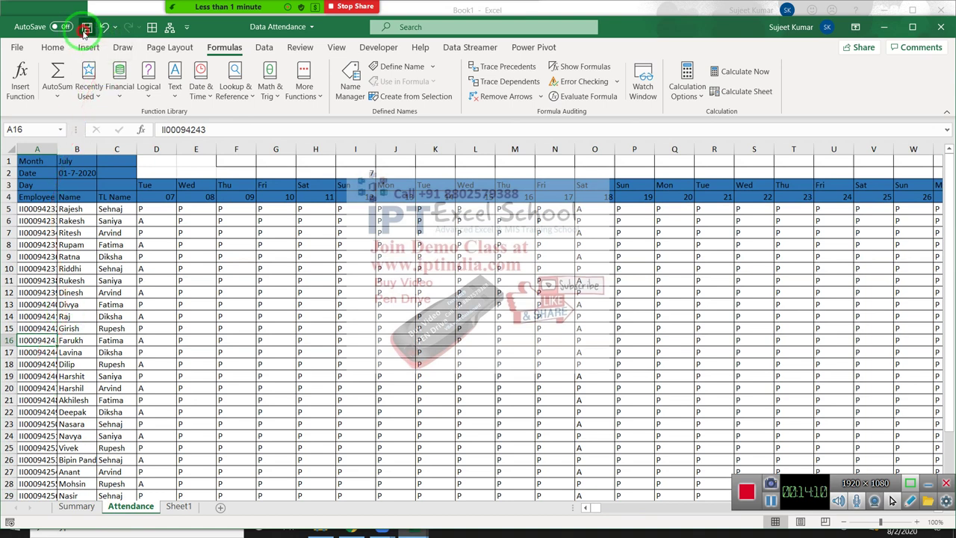
Save the Data Attendance workbook and close its window.
{"action": "left_click_drag", "start_coordinate": [98, 39], "coordinate": [601, 118]}
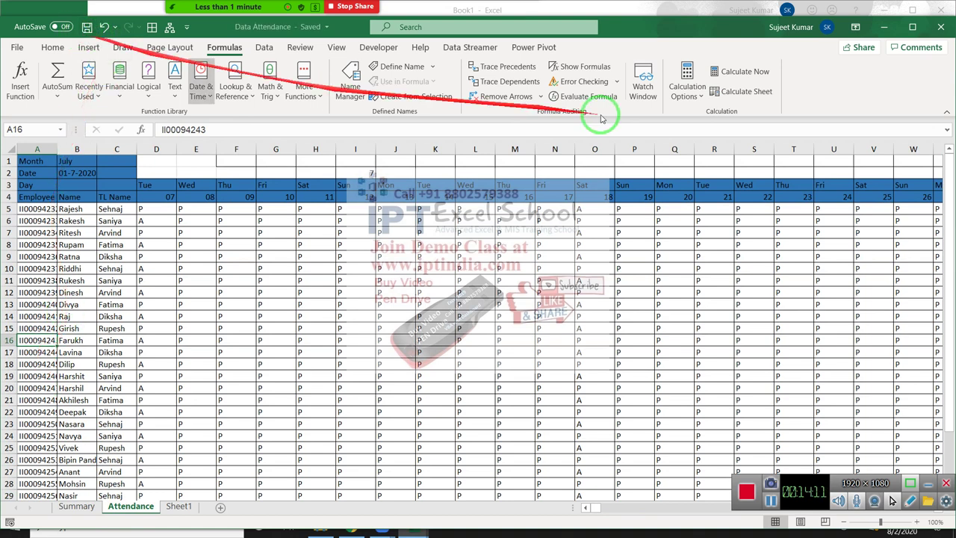
{"action": "left_click", "coordinate": [942, 28]}
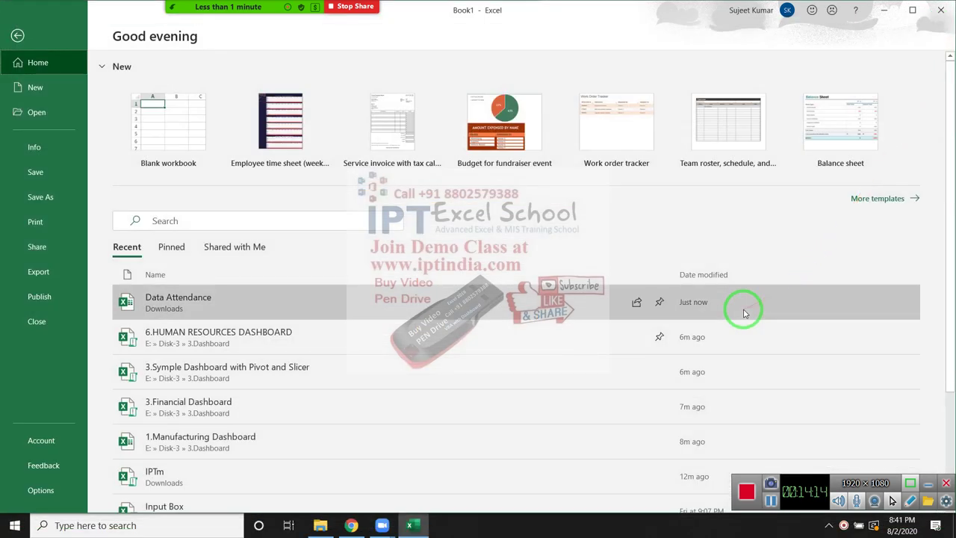